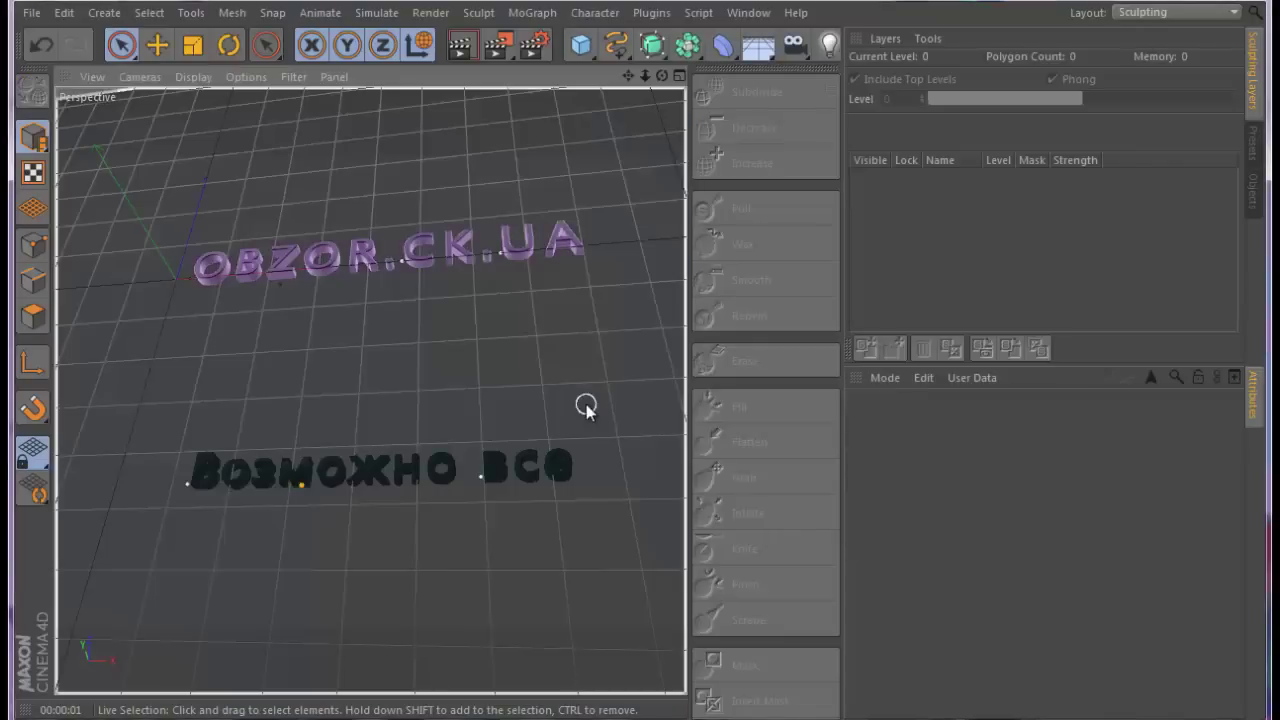
Switch to the zub-1-urok.c4d project, select the tooth mesh and choose the Pull brush
{"action": "key", "text": "v"}
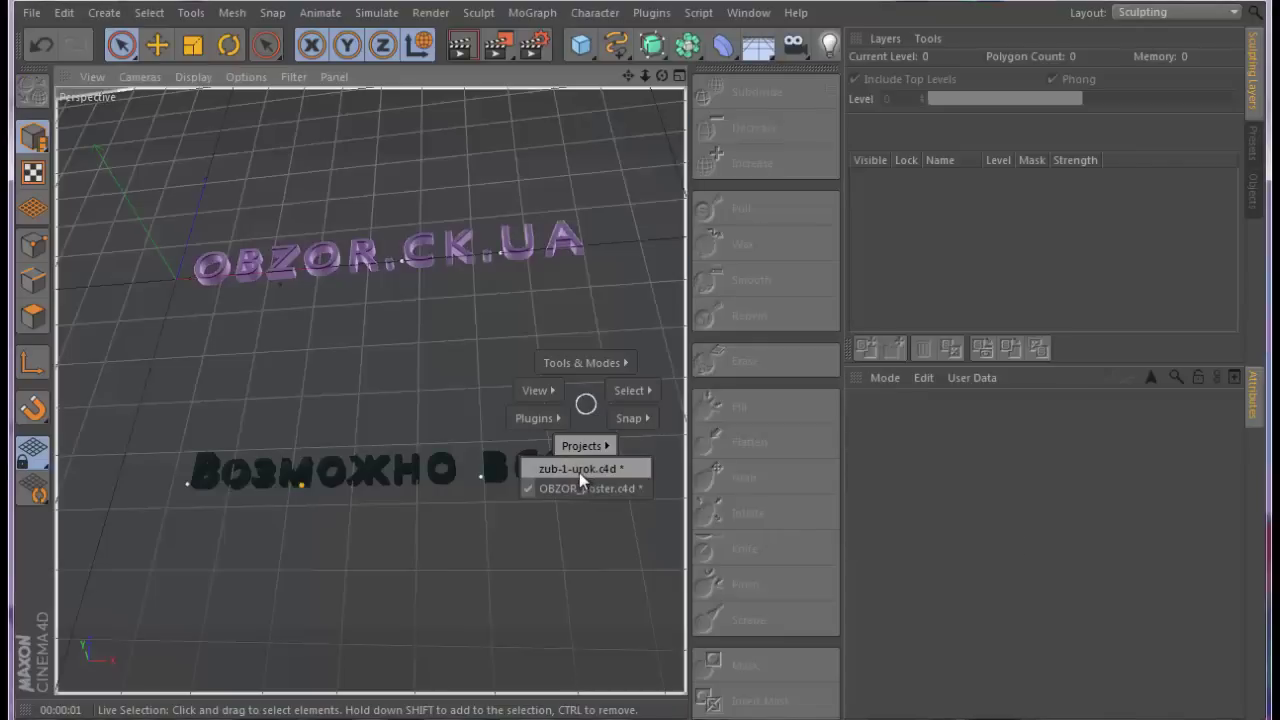
{"action": "left_click", "coordinate": [579, 470]}
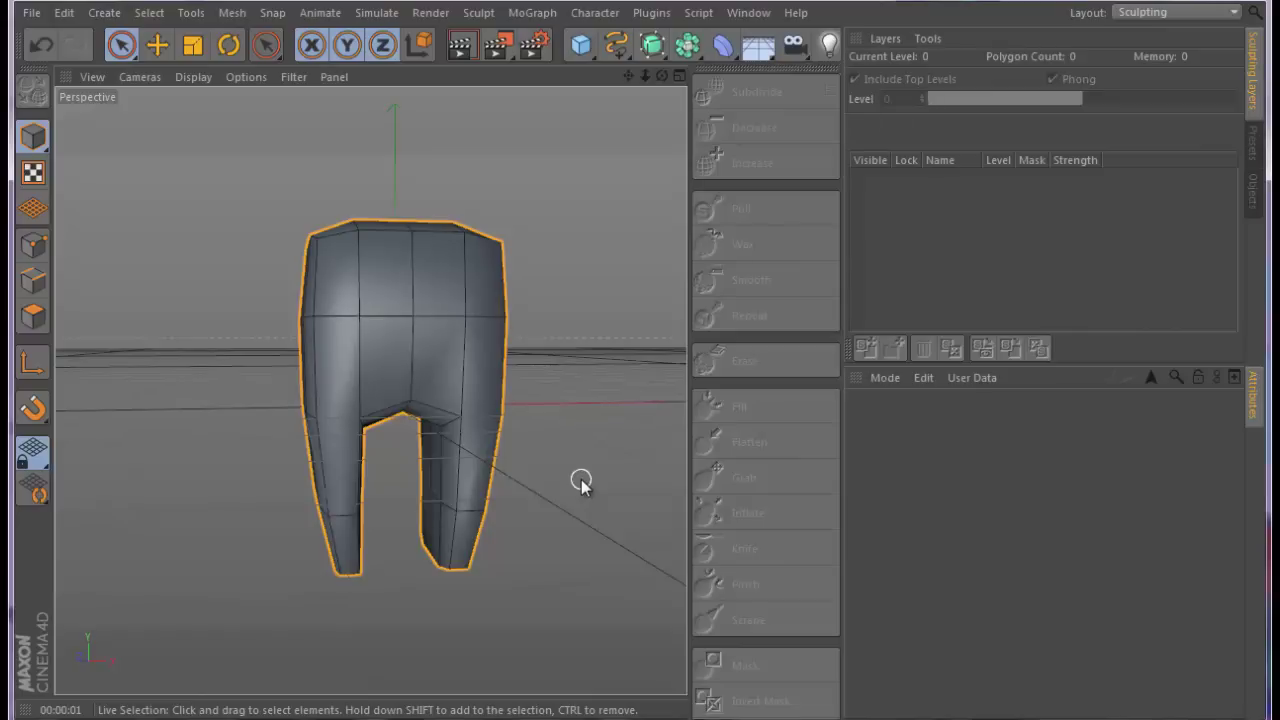
{"action": "left_click", "coordinate": [403, 286]}
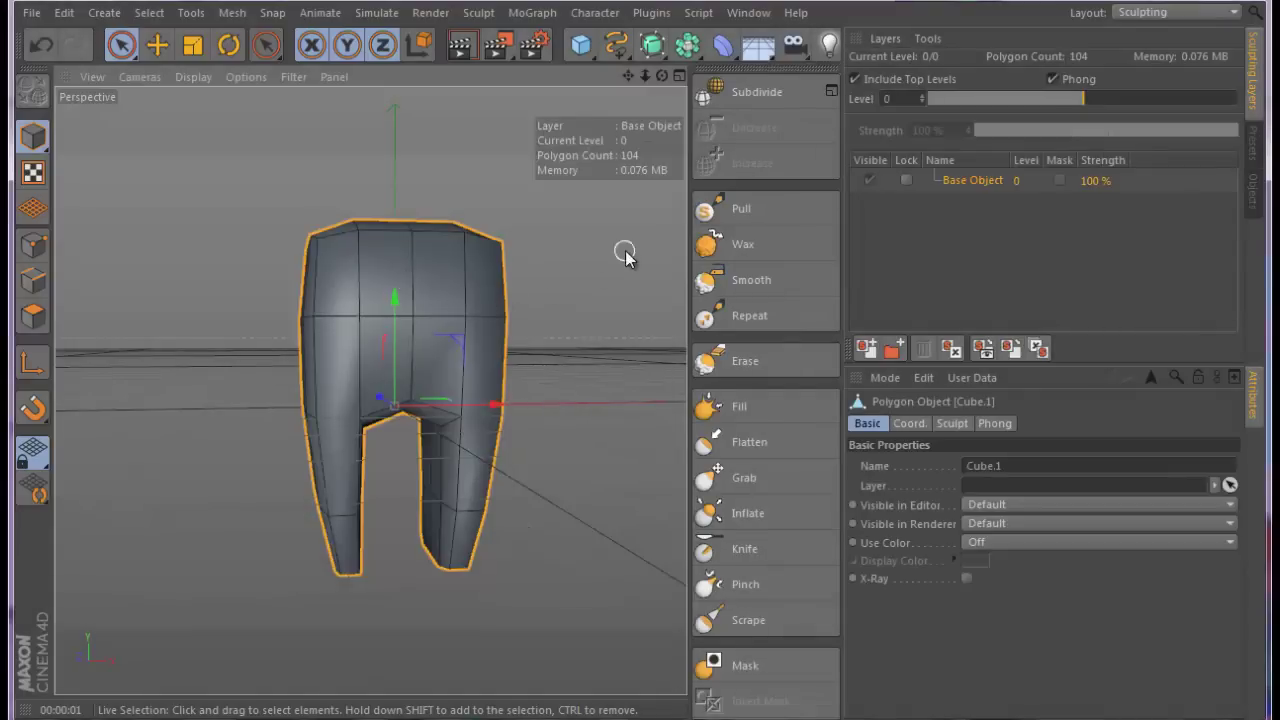
{"action": "left_click", "coordinate": [738, 209]}
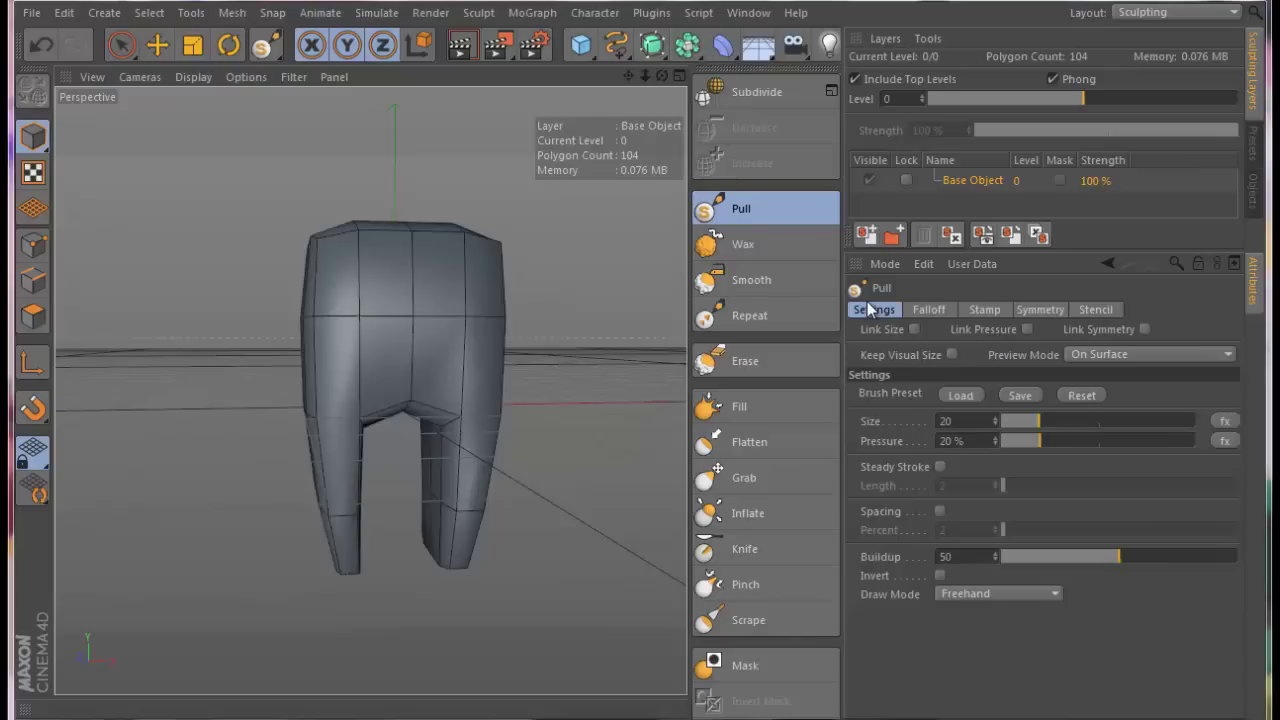
{"action": "left_click", "coordinate": [930, 312]}
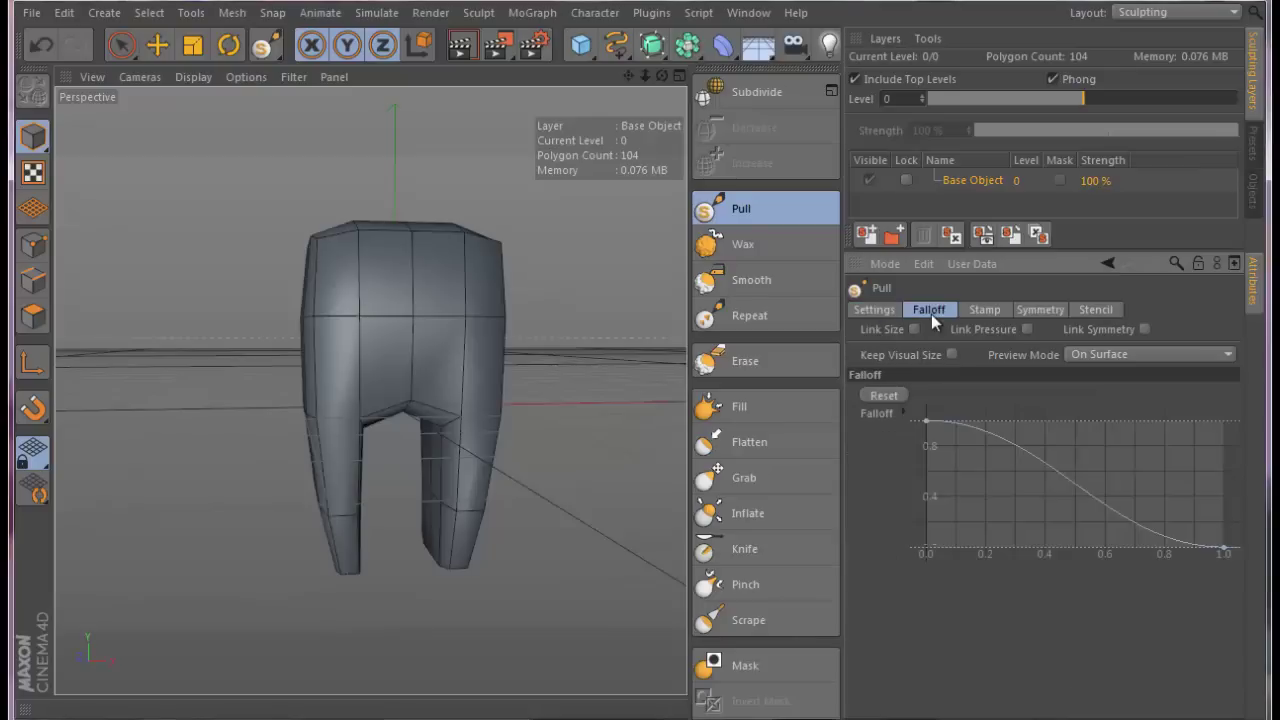
{"action": "left_click", "coordinate": [981, 312]}
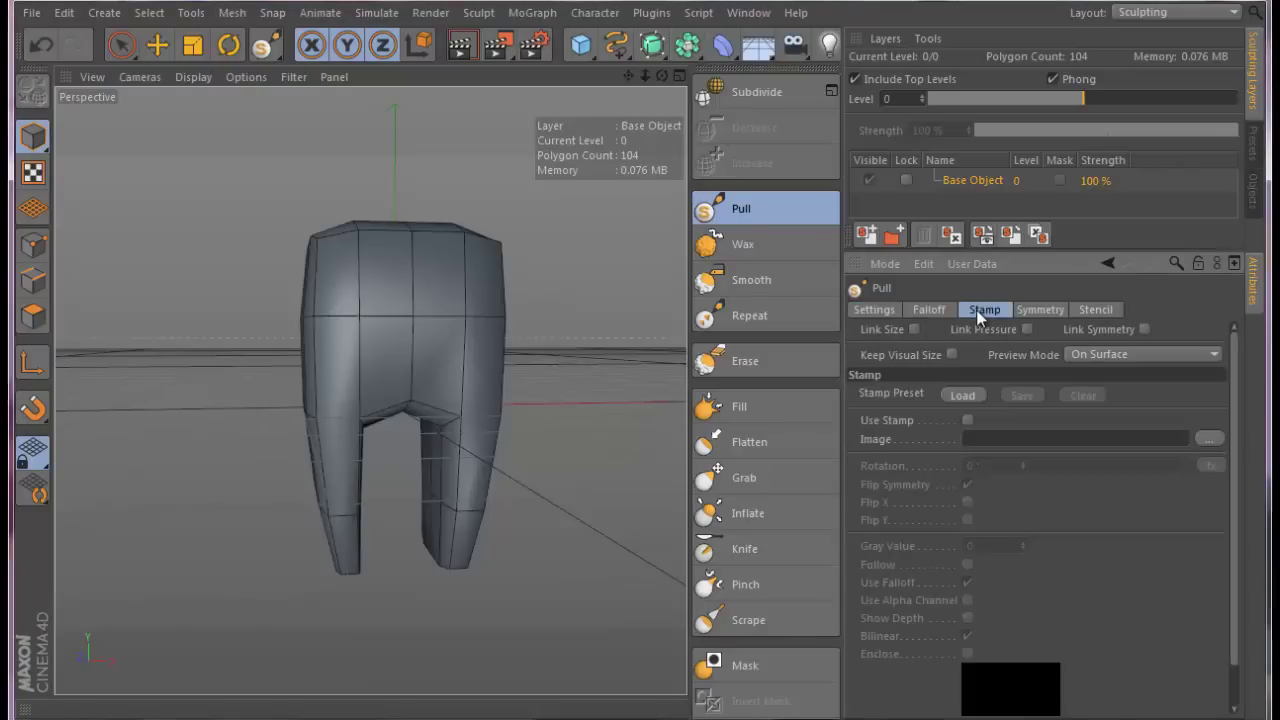
{"action": "left_click", "coordinate": [1035, 312]}
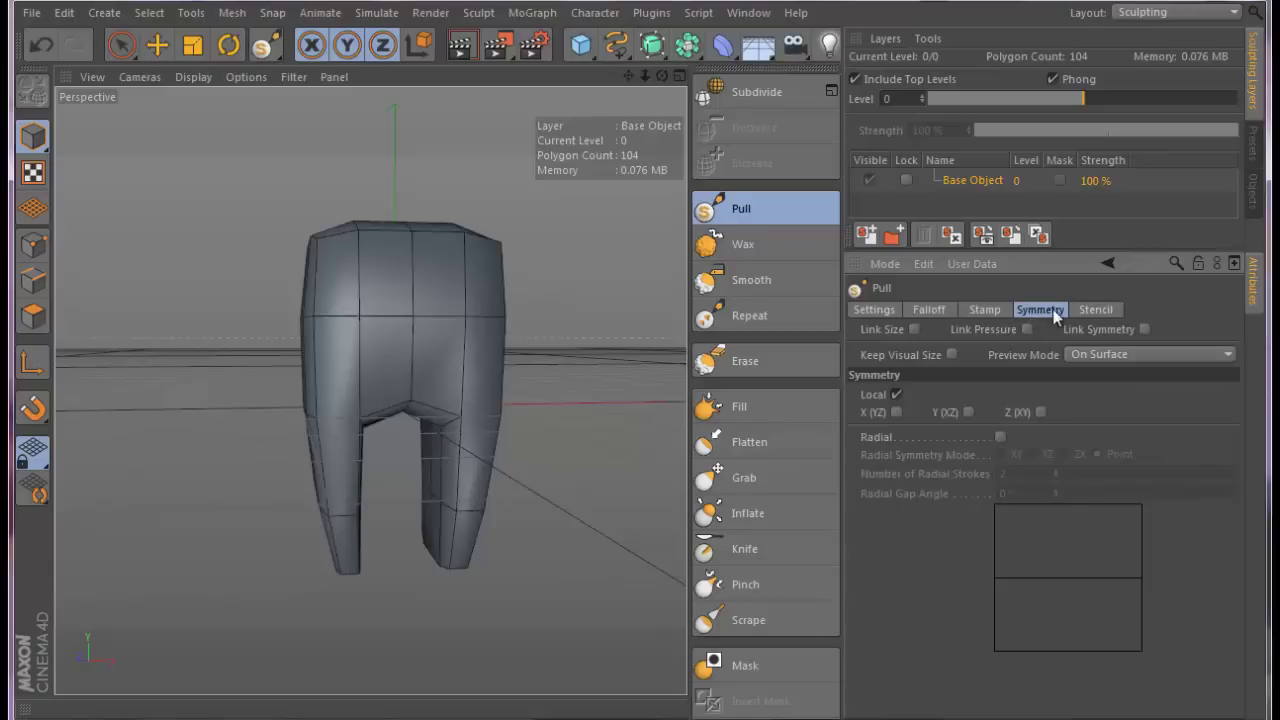
{"action": "left_click", "coordinate": [1096, 309]}
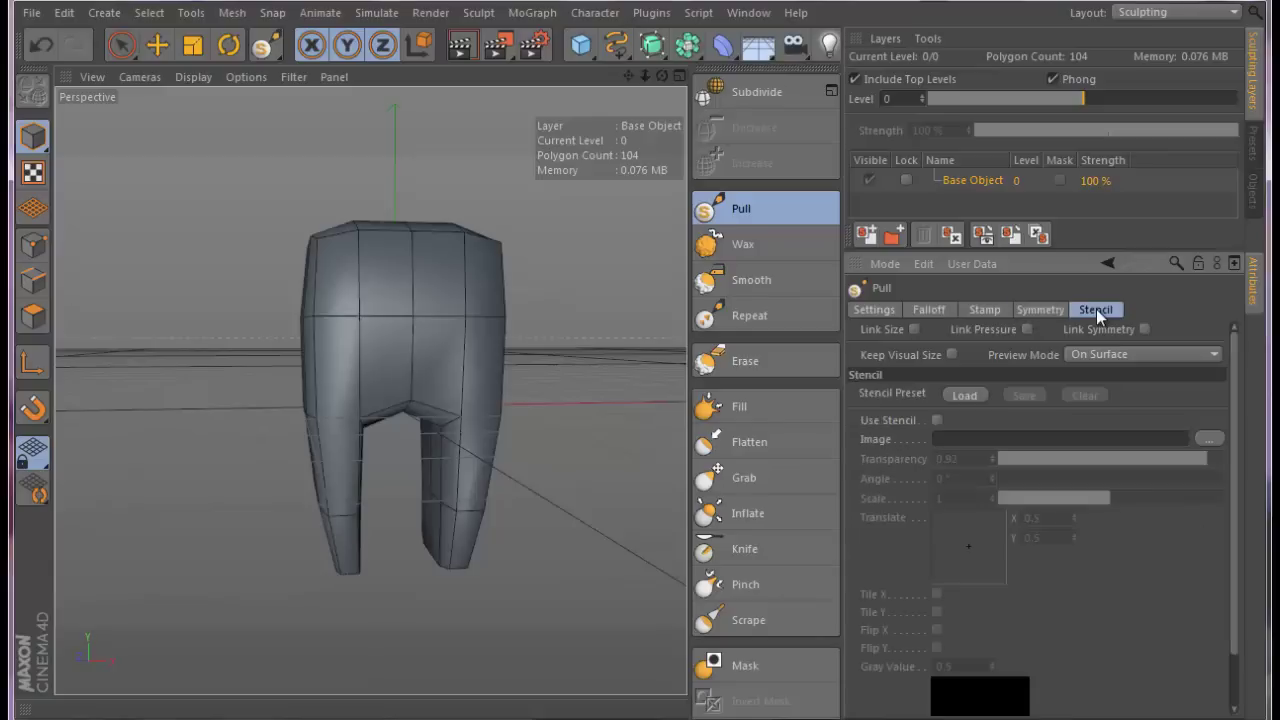
{"action": "left_click", "coordinate": [872, 317]}
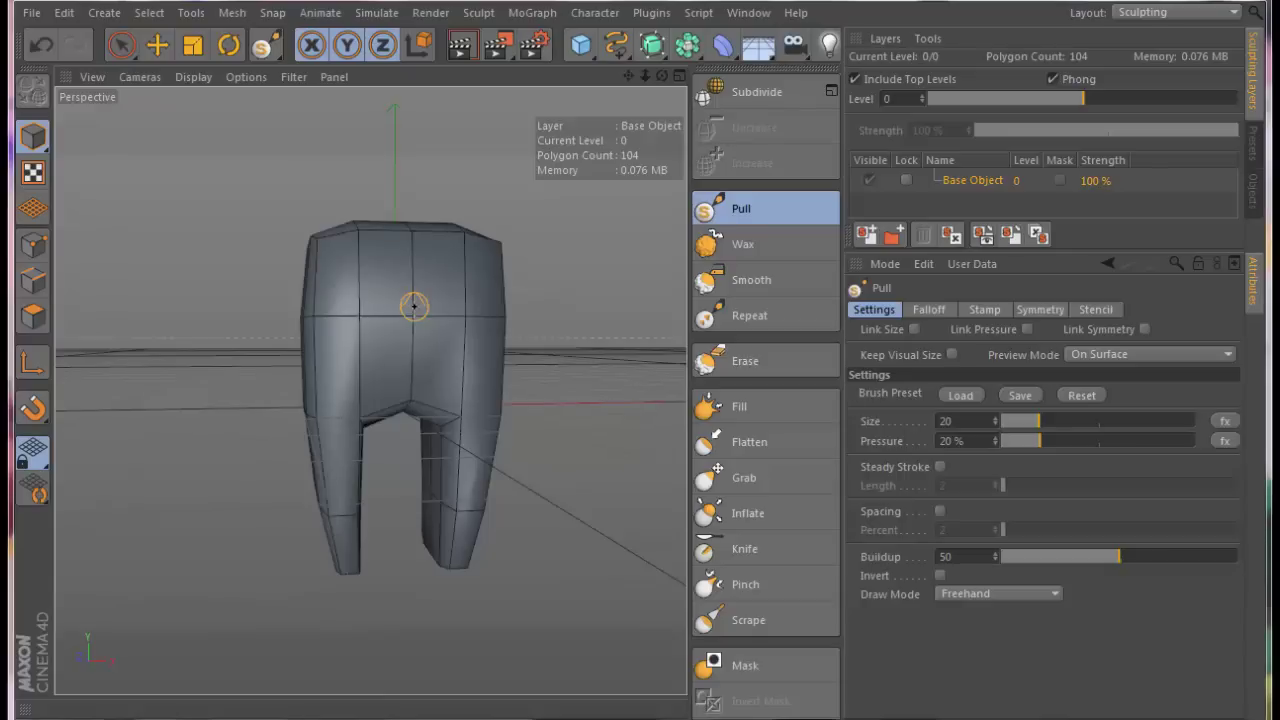
Subdivide the tooth mesh four times to level 4 (26,624 polygons)
{"action": "mouse_move", "coordinate": [425, 303]}
{"action": "left_mouse_down", "text": "alt"}
{"action": "mouse_move", "coordinate": [625, 289]}
{"action": "mouse_move", "coordinate": [371, 391]}
{"action": "left_mouse_up", "text": "alt"}
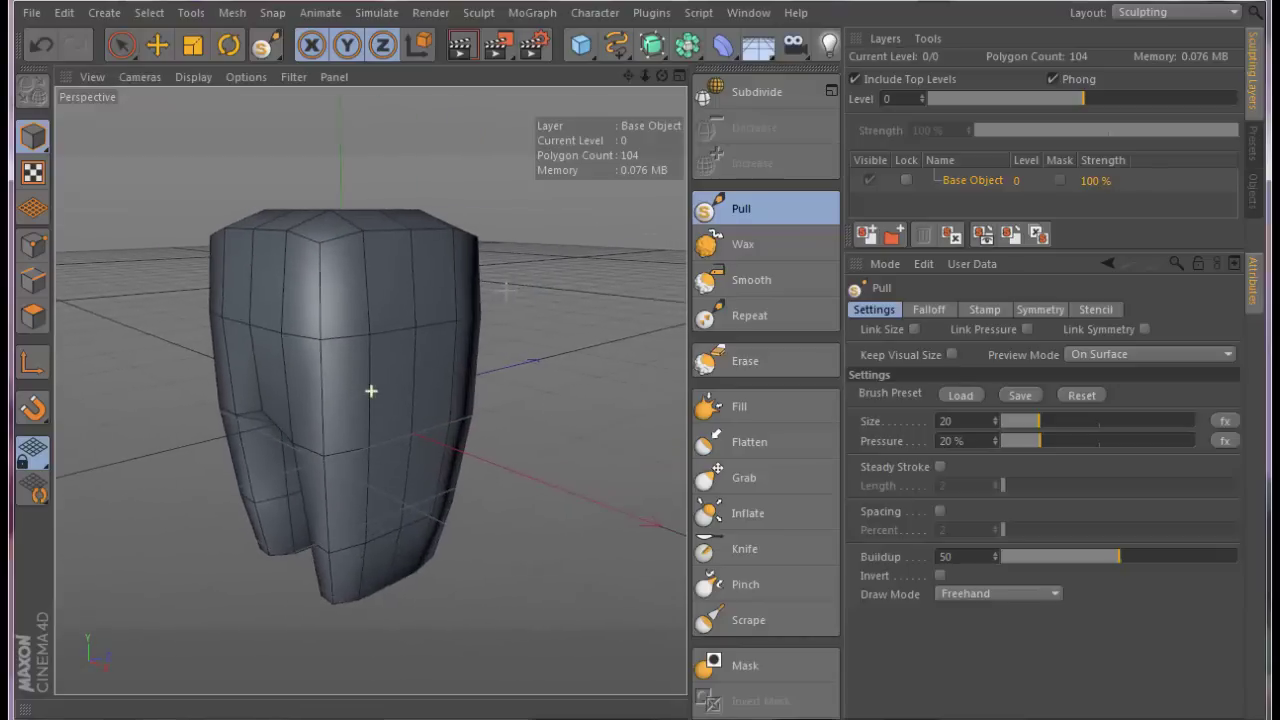
{"action": "left_click", "coordinate": [752, 92]}
{"action": "left_click", "coordinate": [752, 92]}
{"action": "left_click", "coordinate": [751, 91]}
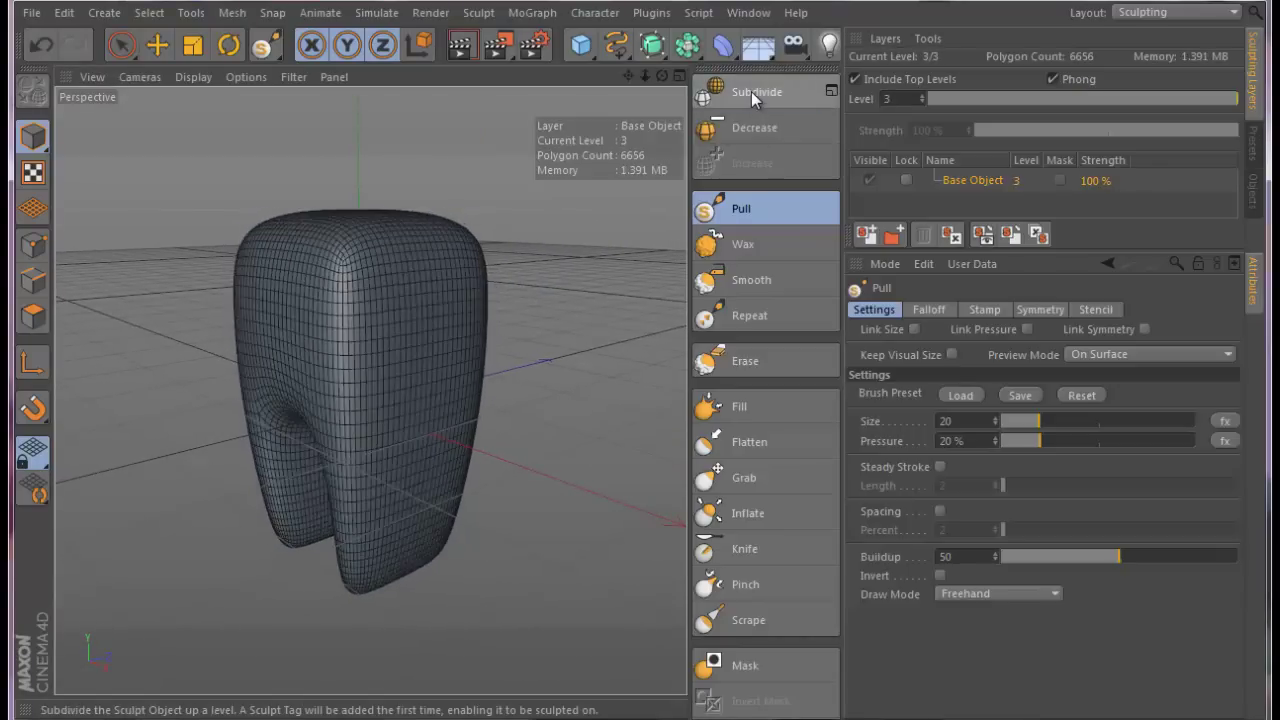
{"action": "left_click", "coordinate": [751, 91]}
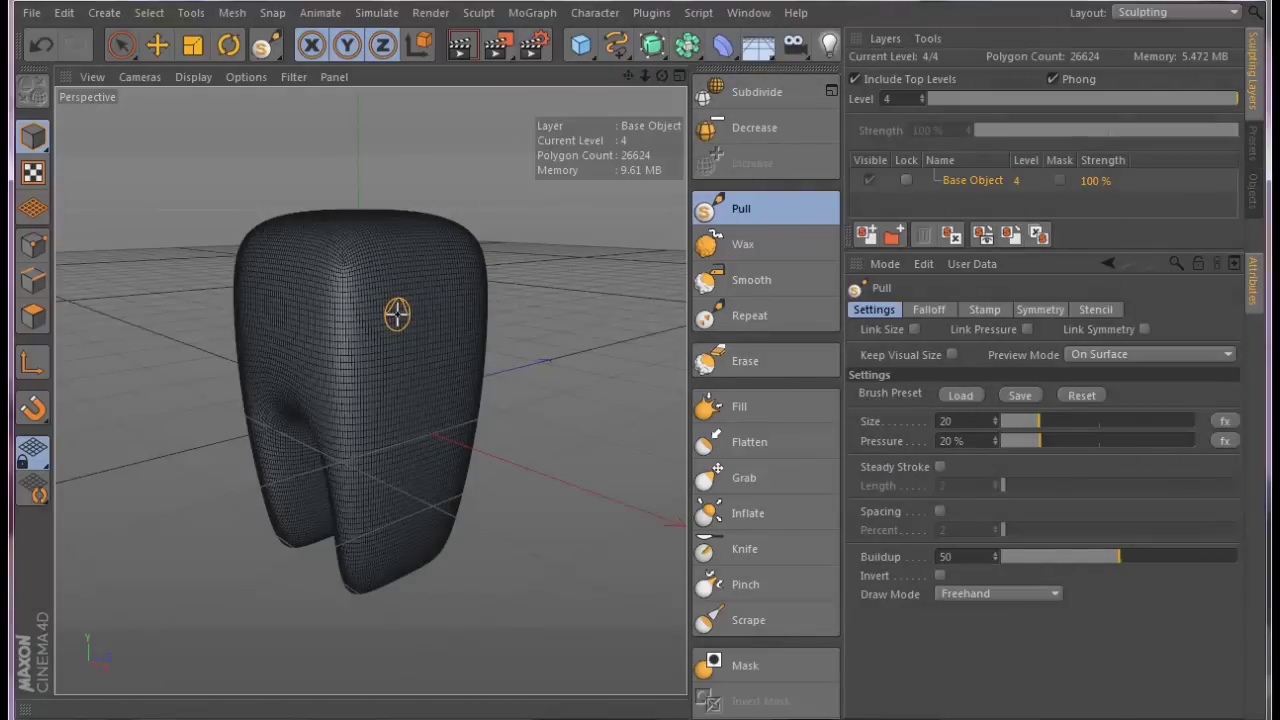
Switch the viewport to Gouraud Shading and pull a test ridge across the tooth front
{"action": "left_click", "coordinate": [188, 80]}
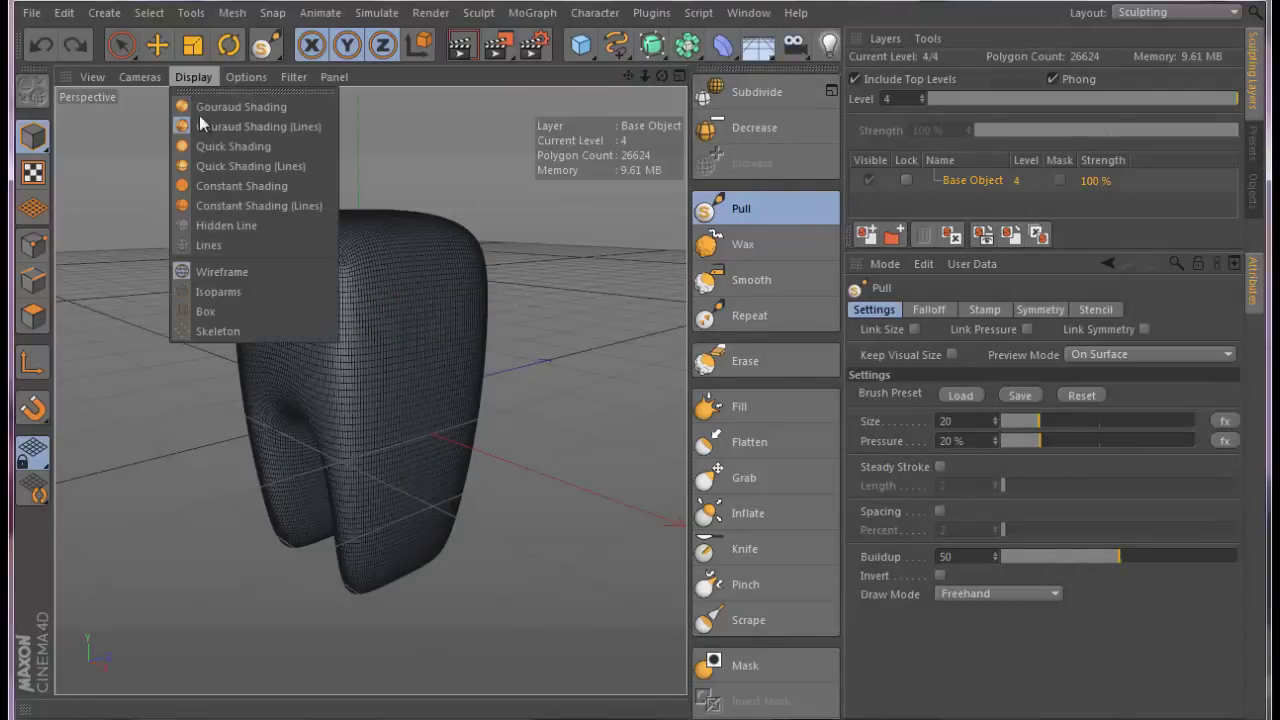
{"action": "left_click", "coordinate": [210, 109]}
{"action": "scroll", "coordinate": [390, 328], "scroll_direction": "up", "scroll_amount": 1}
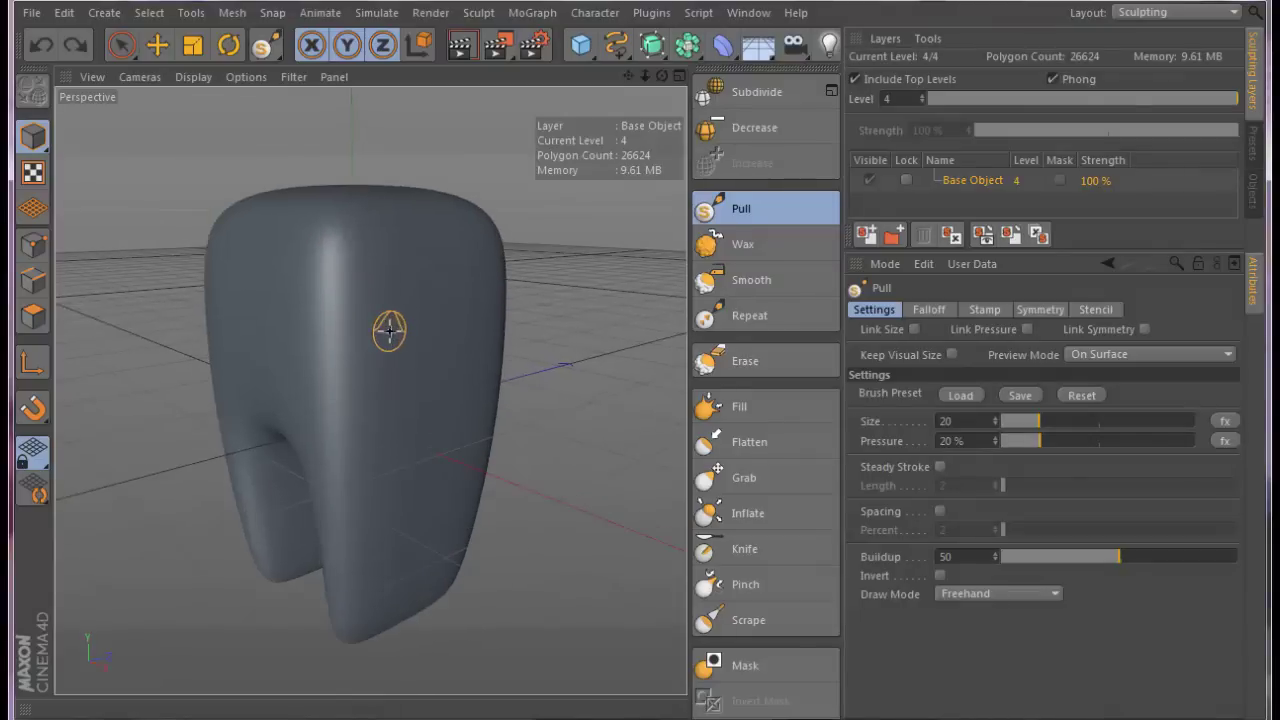
{"action": "scroll", "coordinate": [390, 328], "scroll_direction": "up", "scroll_amount": 1}
{"action": "scroll", "coordinate": [390, 328], "scroll_direction": "up", "scroll_amount": 1}
{"action": "mouse_move", "coordinate": [371, 294]}
{"action": "left_mouse_down"}
{"action": "mouse_move", "coordinate": [490, 412]}
{"action": "mouse_move", "coordinate": [383, 414]}
{"action": "left_mouse_up"}
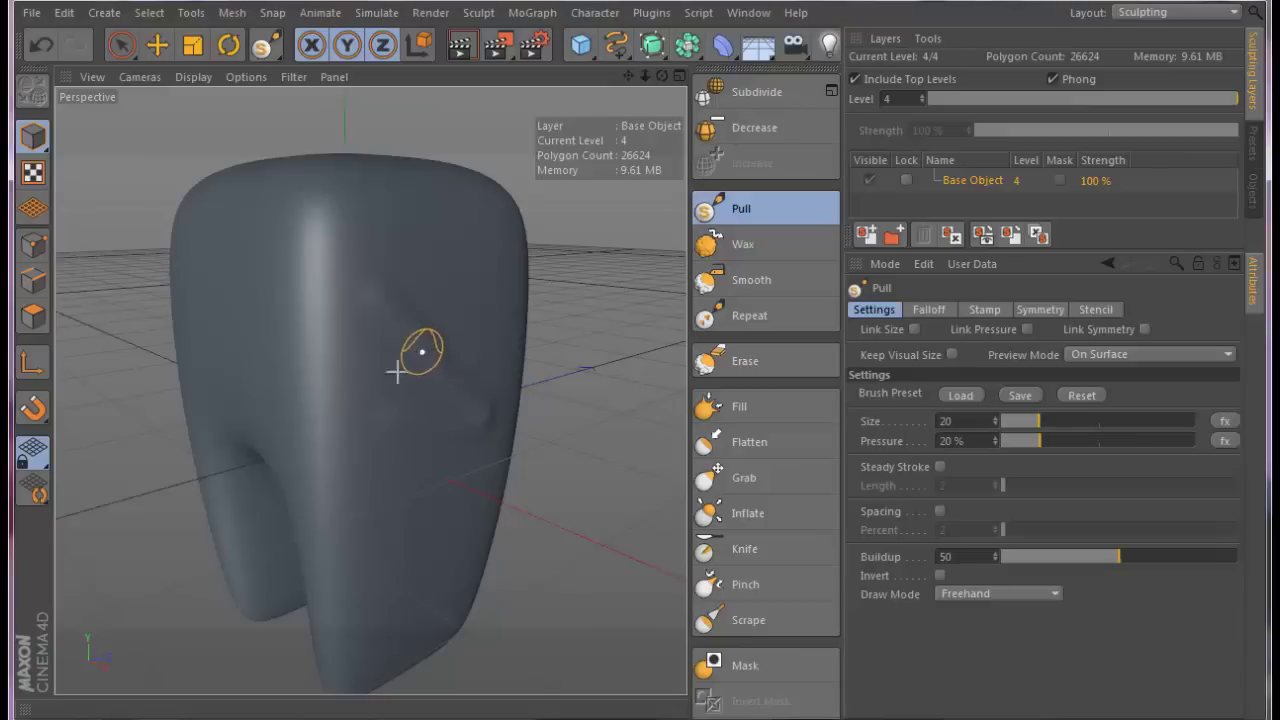
Undo the pulled ridge, try a small test ridge, and undo that too
{"action": "key", "text": "ctrl+z"}
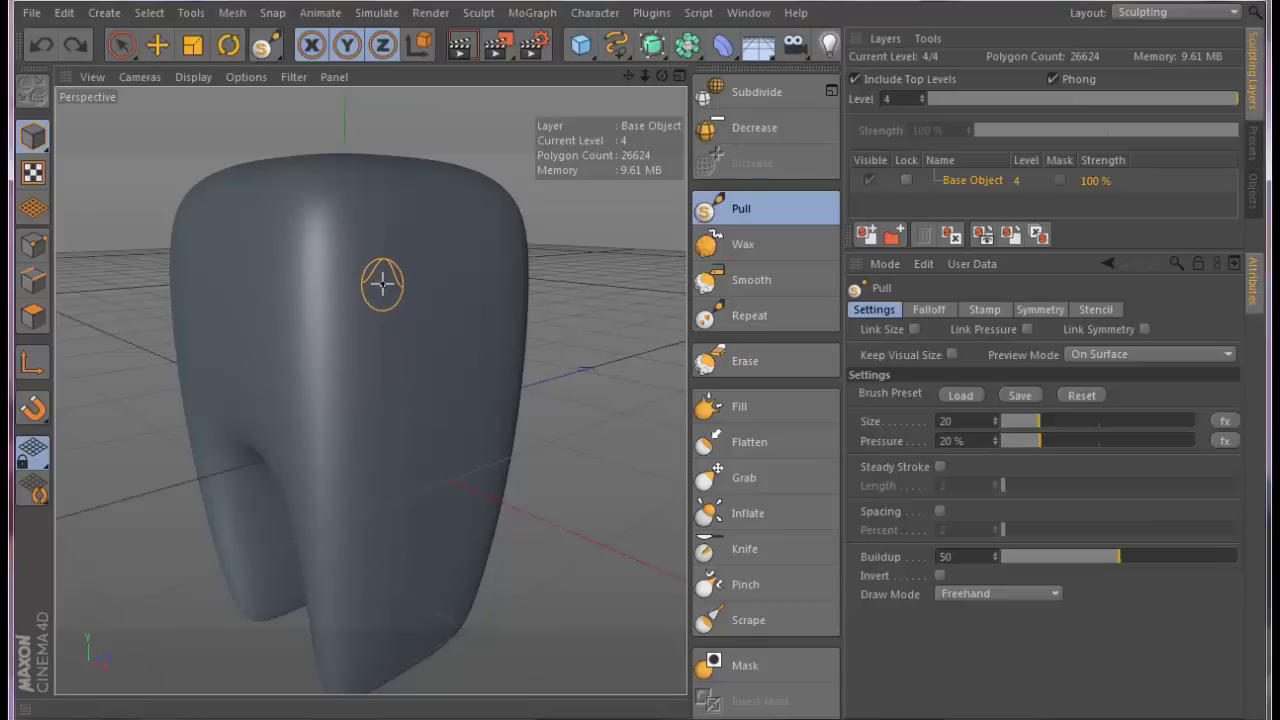
{"action": "mouse_move", "coordinate": [372, 272]}
{"action": "left_mouse_down"}
{"action": "mouse_move", "coordinate": [408, 317]}
{"action": "mouse_move", "coordinate": [374, 390]}
{"action": "left_mouse_up"}
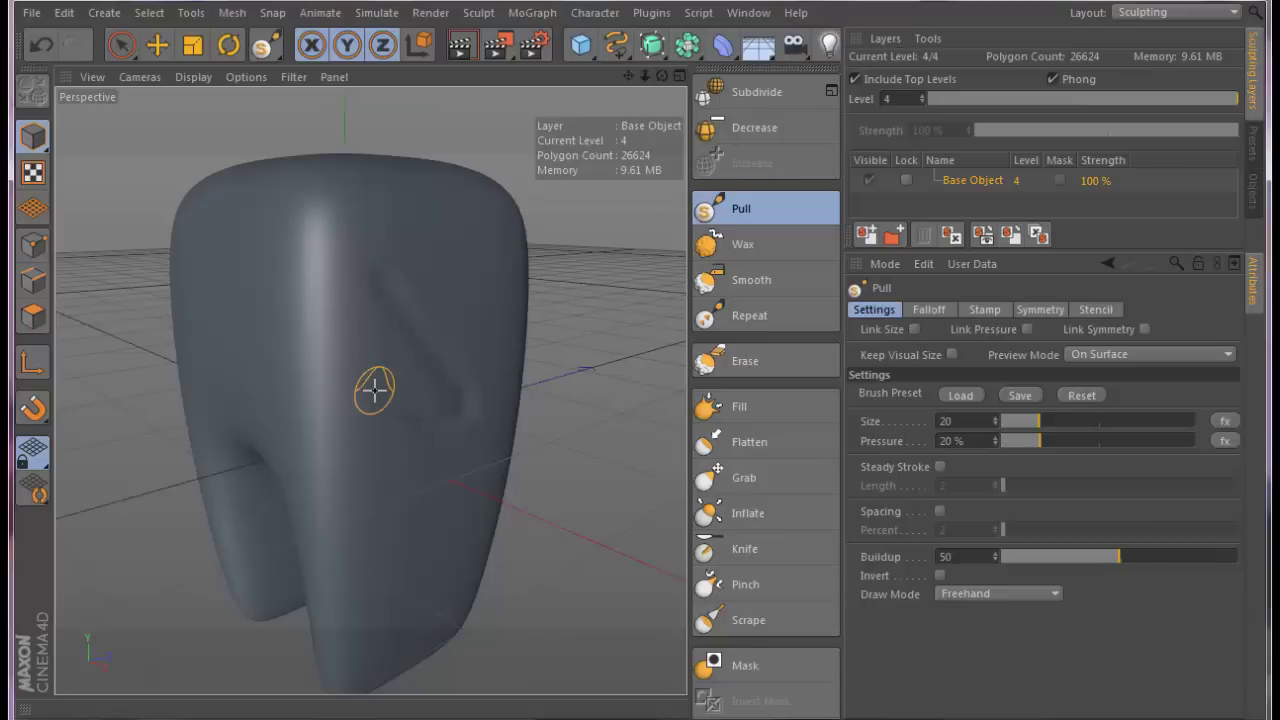
{"action": "key", "text": "ctrl+z"}
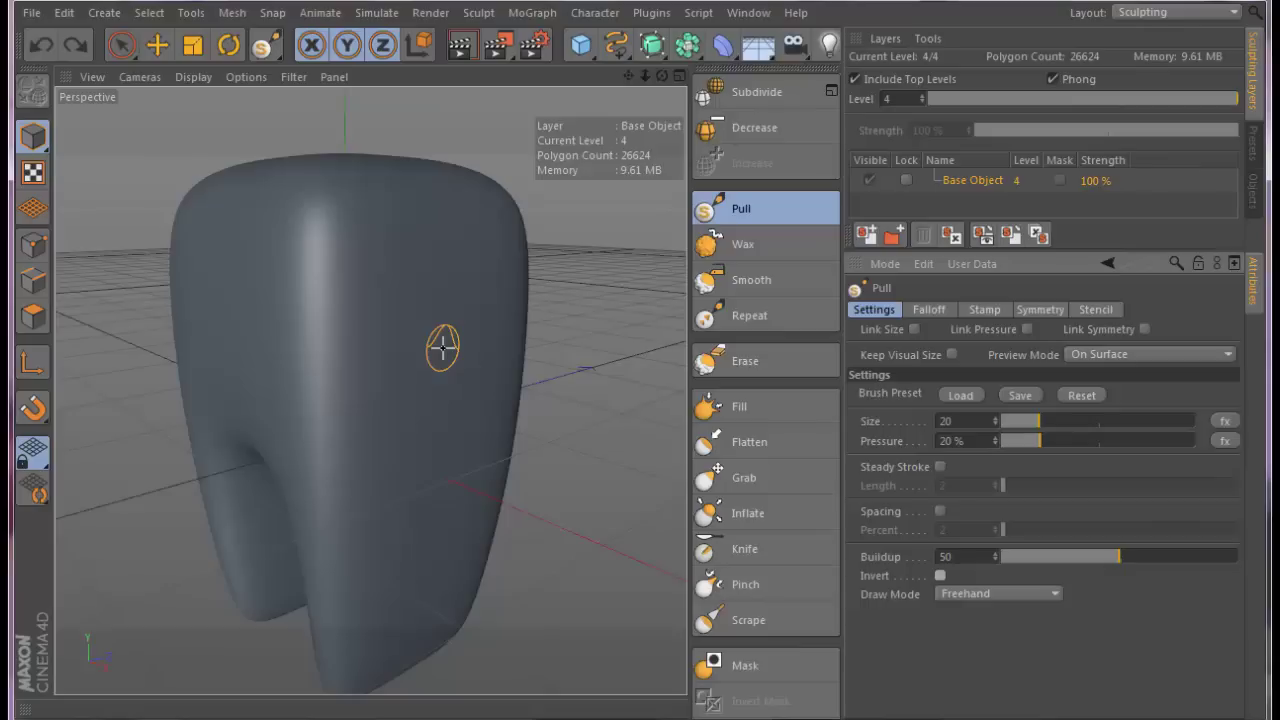
Raise Pull pressure to 47%, sculpt test creases and bulges, then smooth them away
{"action": "middle_click_drag", "start_coordinate": [443, 347], "coordinate": [444, 316]}
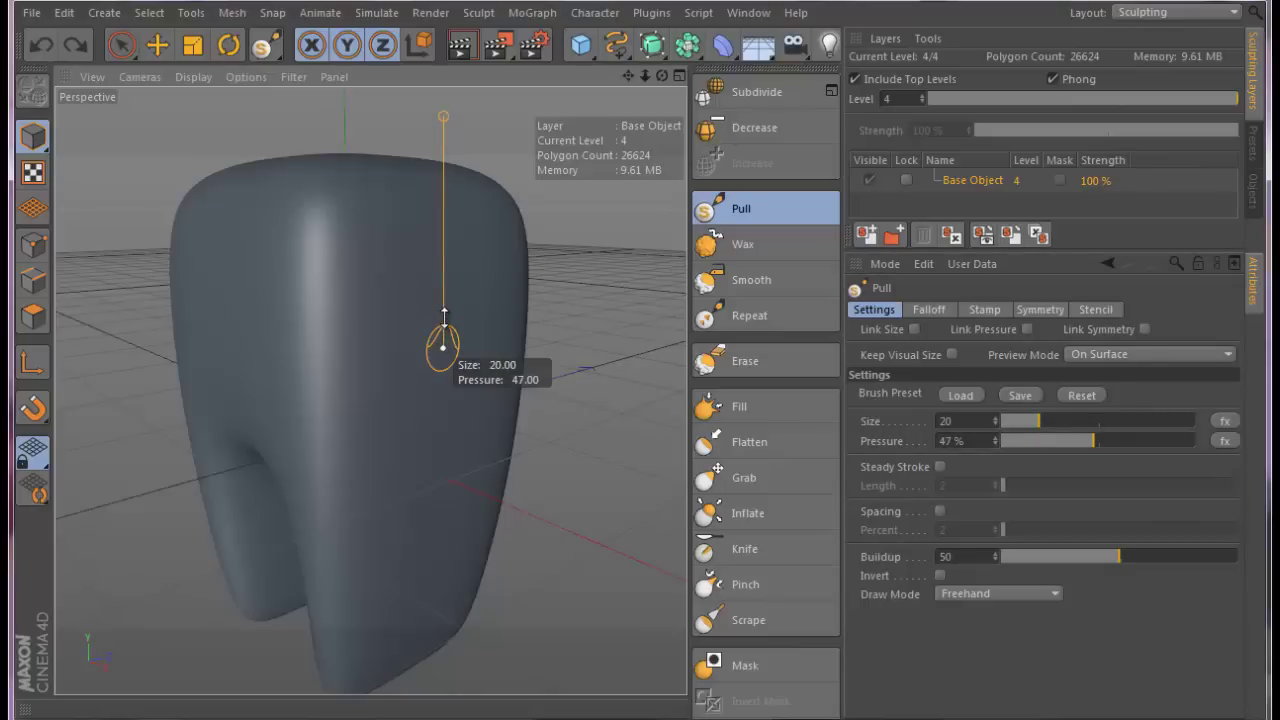
{"action": "left_click_drag", "start_coordinate": [394, 294], "coordinate": [460, 380]}
{"action": "middle_click_drag", "start_coordinate": [386, 409], "coordinate": [444, 417]}
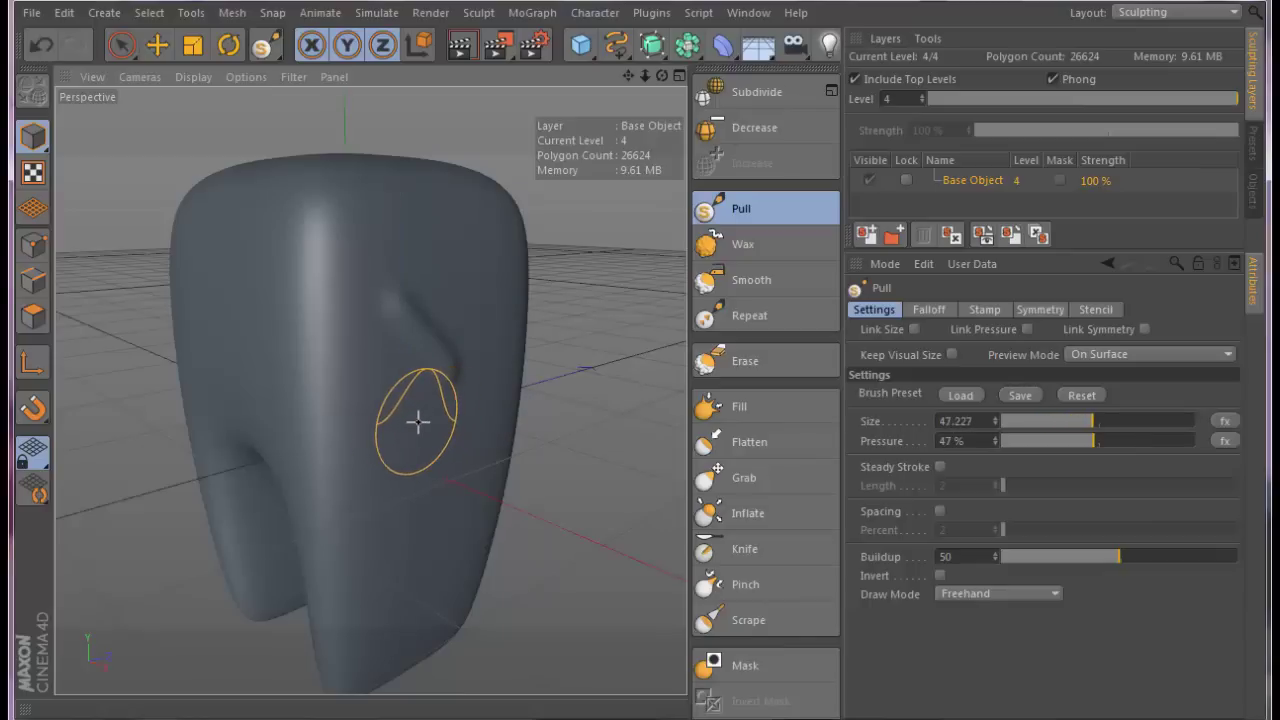
{"action": "mouse_move", "coordinate": [418, 422]}
{"action": "left_mouse_down"}
{"action": "mouse_move", "coordinate": [380, 417]}
{"action": "mouse_move", "coordinate": [457, 443]}
{"action": "mouse_move", "coordinate": [397, 491]}
{"action": "mouse_move", "coordinate": [401, 392]}
{"action": "mouse_move", "coordinate": [457, 386]}
{"action": "left_mouse_up"}
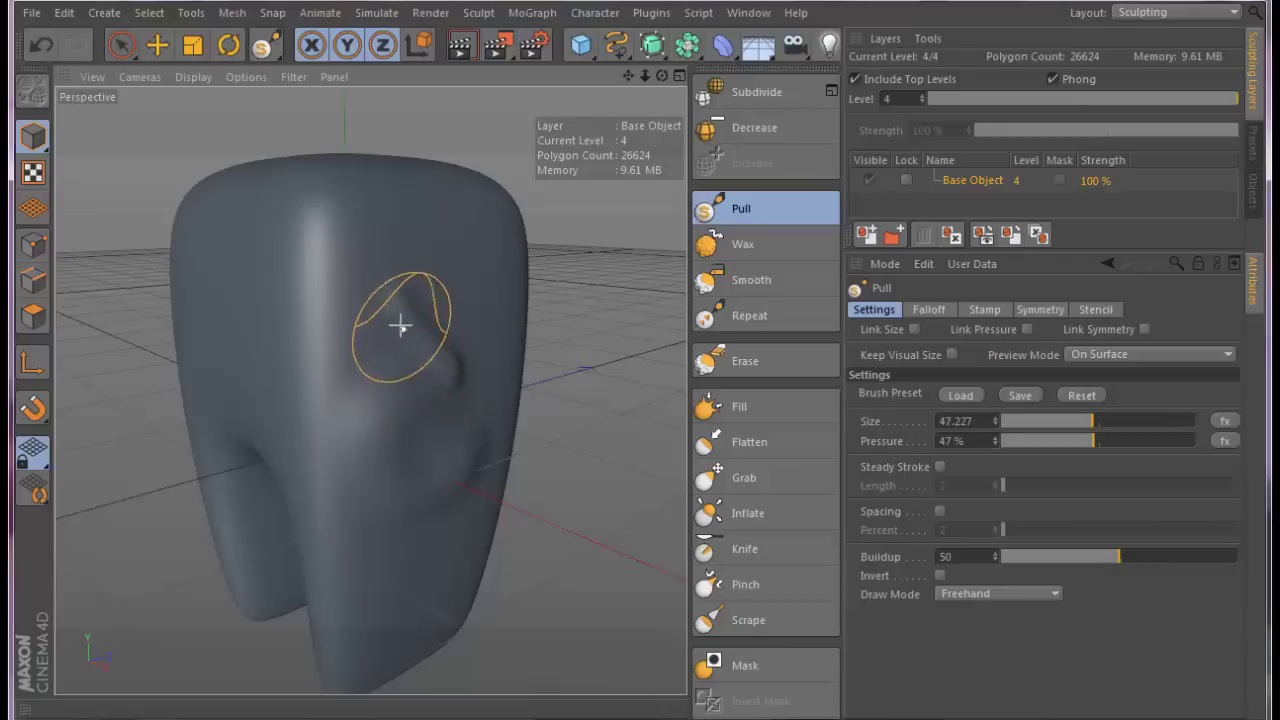
{"action": "left_click_drag", "start_coordinate": [400, 320], "coordinate": [437, 371]}
{"action": "mouse_move", "coordinate": [451, 327]}
{"action": "left_mouse_down", "text": "shift"}
{"action": "mouse_move", "coordinate": [420, 354]}
{"action": "mouse_move", "coordinate": [351, 371]}
{"action": "mouse_move", "coordinate": [494, 397]}
{"action": "mouse_move", "coordinate": [441, 478]}
{"action": "mouse_move", "coordinate": [414, 463]}
{"action": "mouse_move", "coordinate": [334, 631]}
{"action": "mouse_move", "coordinate": [443, 449]}
{"action": "left_mouse_up", "text": "shift"}
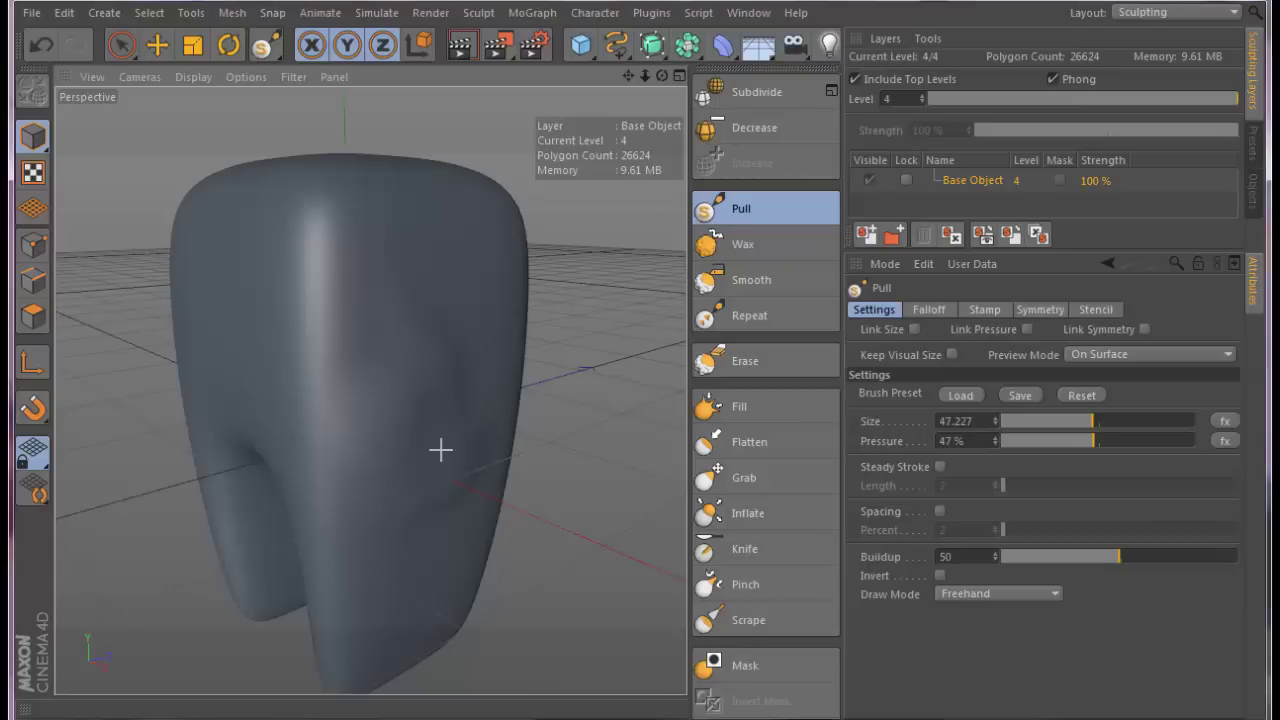
Tie Pull brush size to Draw Direction, with the response curve lowered in mid-range
{"action": "left_click", "coordinate": [1222, 422]}
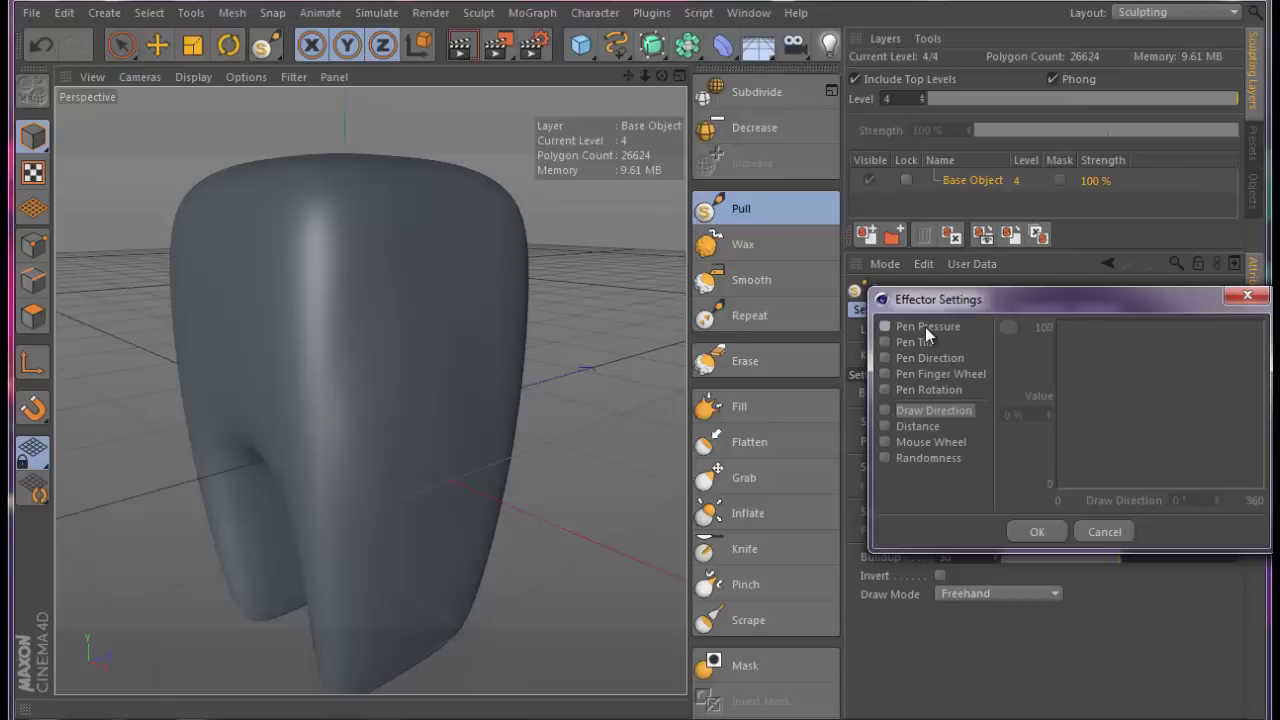
{"action": "left_click", "coordinate": [886, 410]}
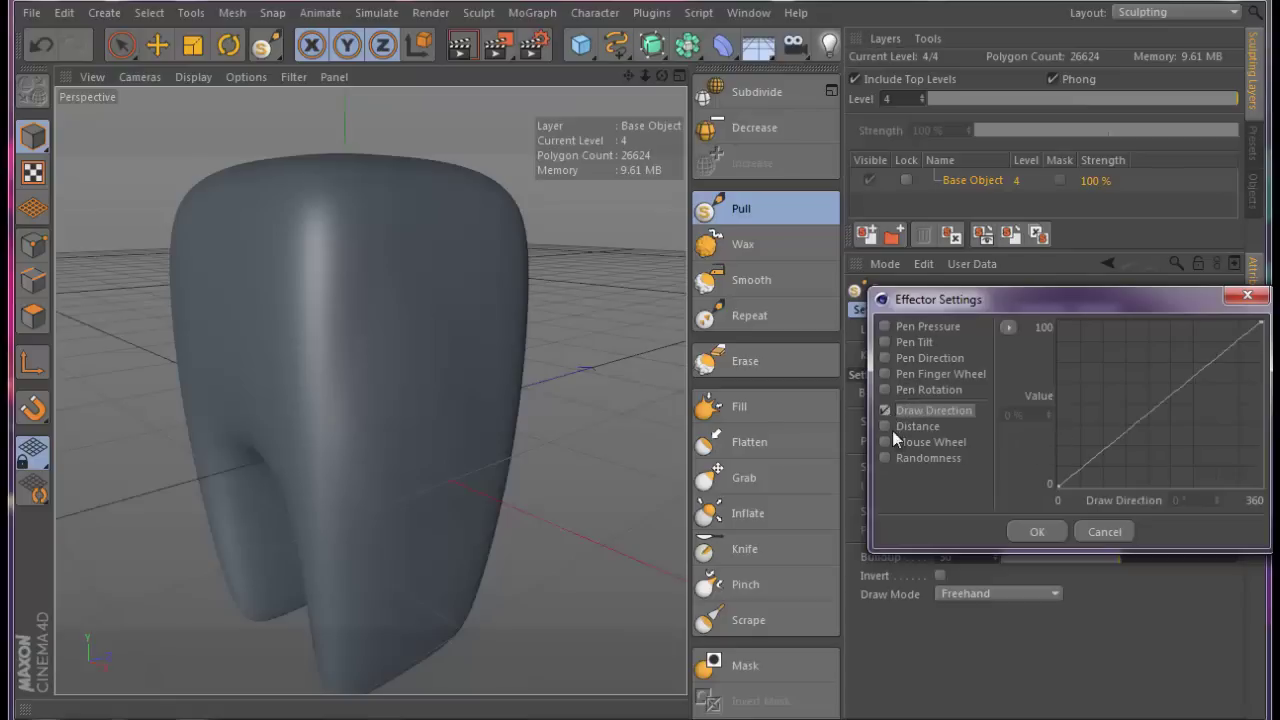
{"action": "left_click_drag", "start_coordinate": [1141, 414], "coordinate": [1159, 435]}
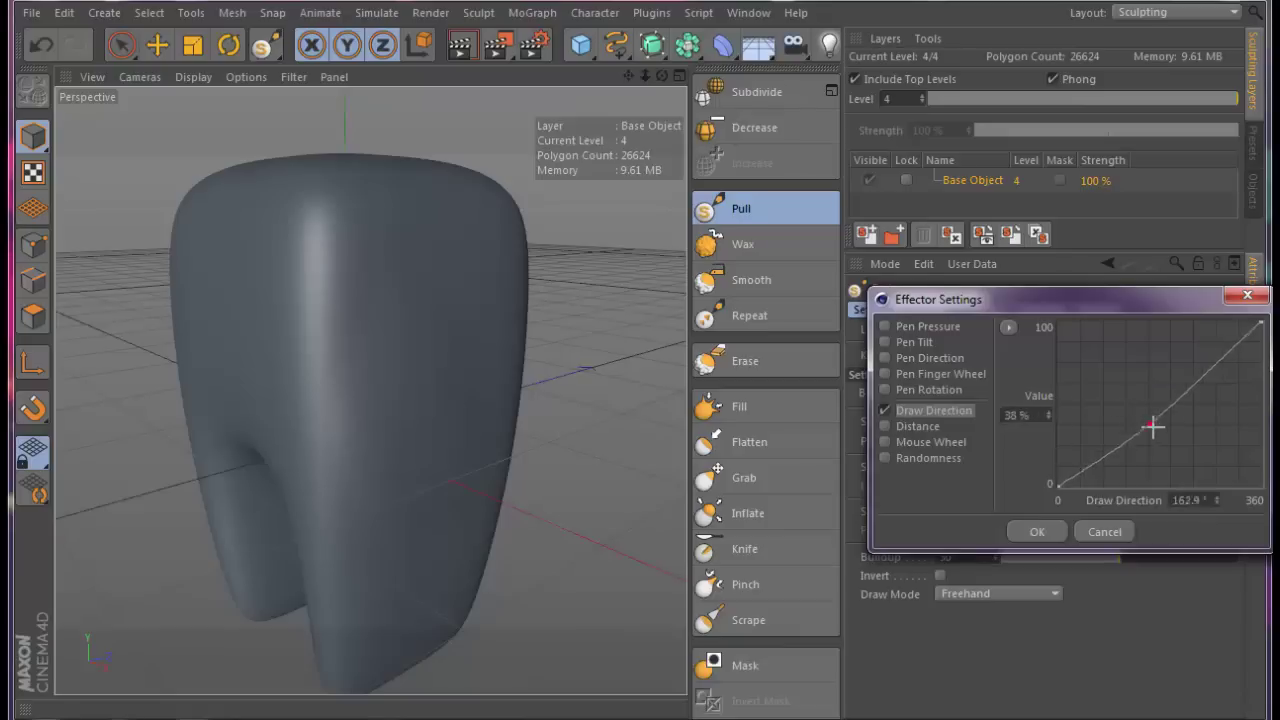
{"action": "left_click", "coordinate": [1040, 531]}
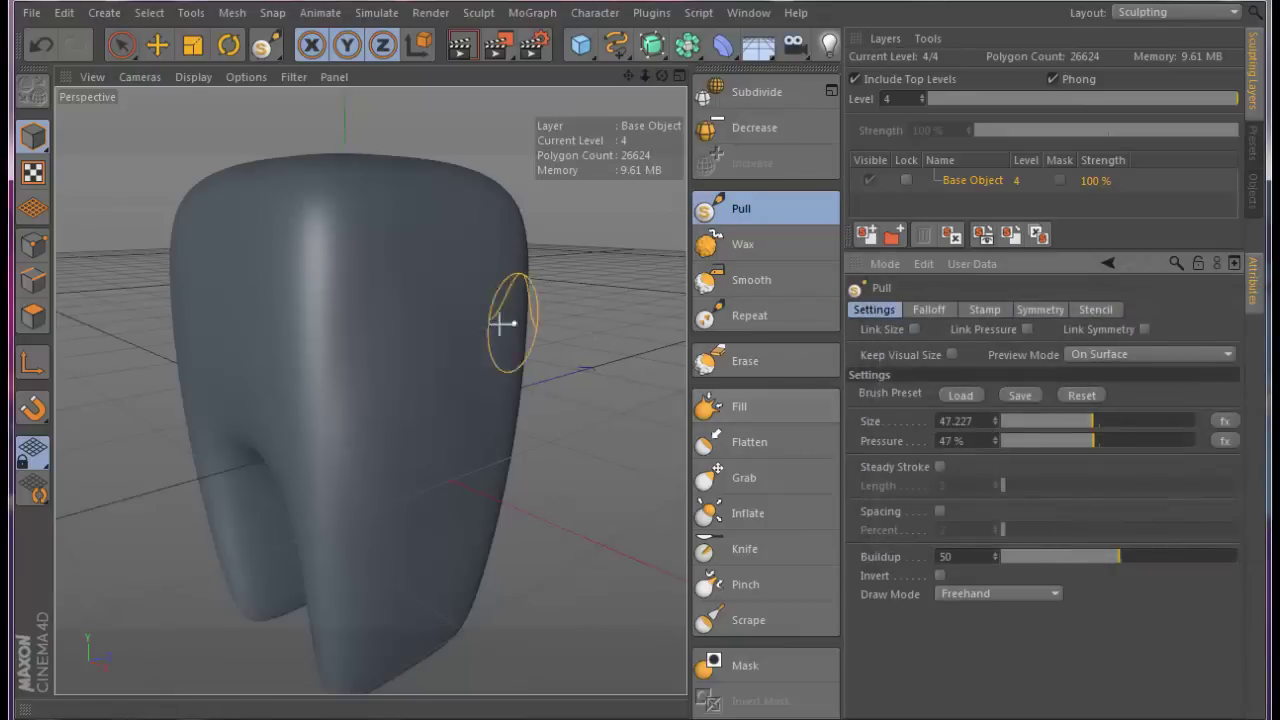
Undo the crescent bulge, set Pull size to 32.07 and enable 2 percent spacing
{"action": "mouse_move", "coordinate": [421, 328]}
{"action": "left_mouse_down"}
{"action": "mouse_move", "coordinate": [457, 400]}
{"action": "mouse_move", "coordinate": [411, 446]}
{"action": "mouse_move", "coordinate": [371, 354]}
{"action": "mouse_move", "coordinate": [363, 420]}
{"action": "mouse_move", "coordinate": [316, 388]}
{"action": "left_mouse_up"}
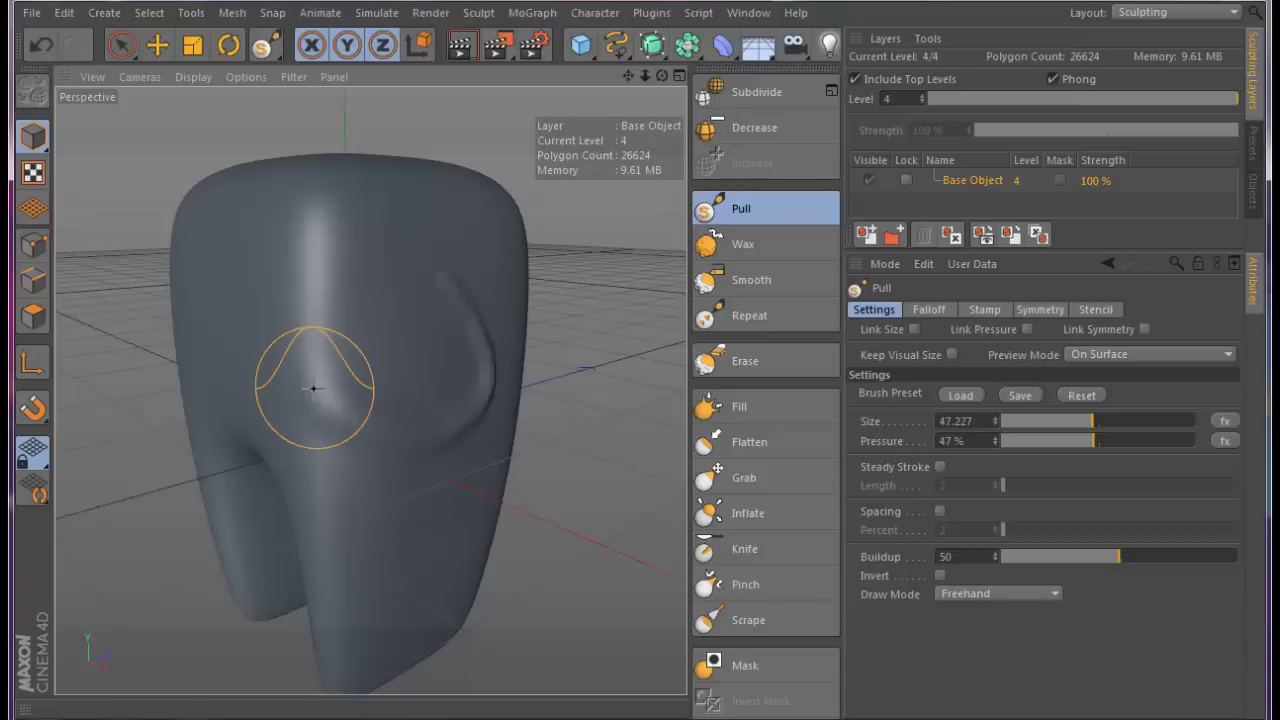
{"action": "key", "text": "ctrl+z"}
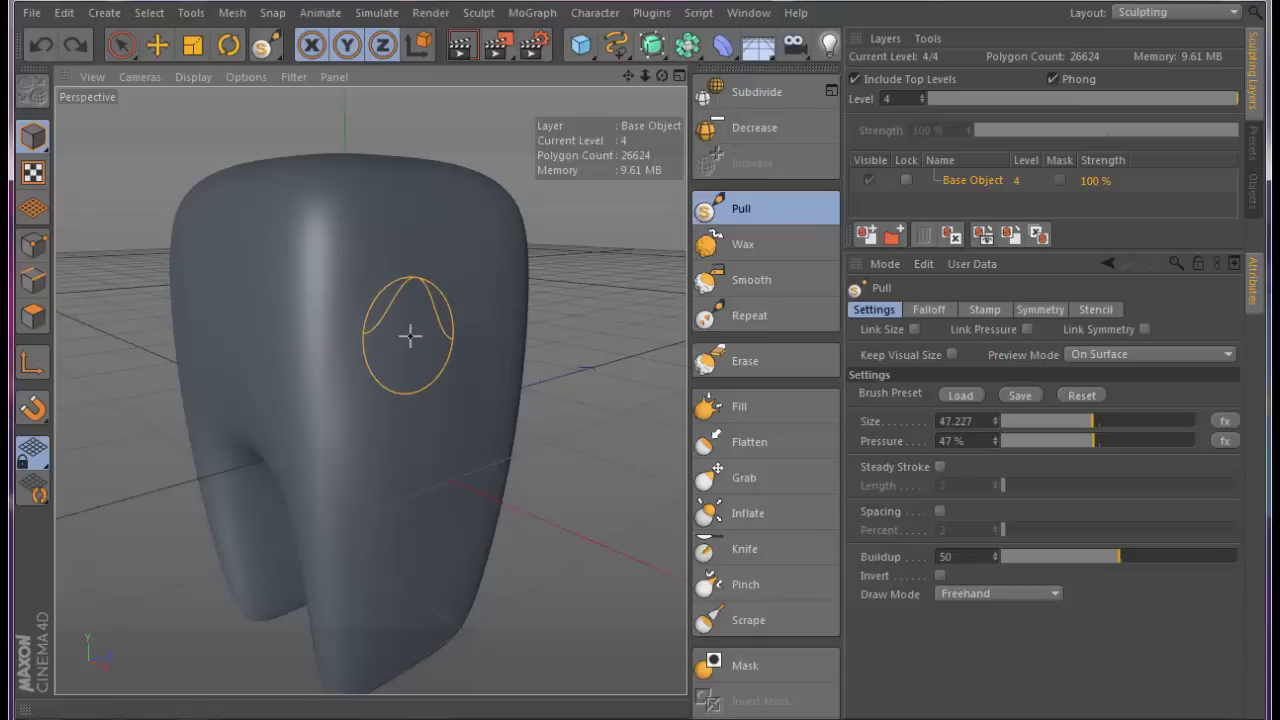
{"action": "left_click", "coordinate": [1224, 421]}
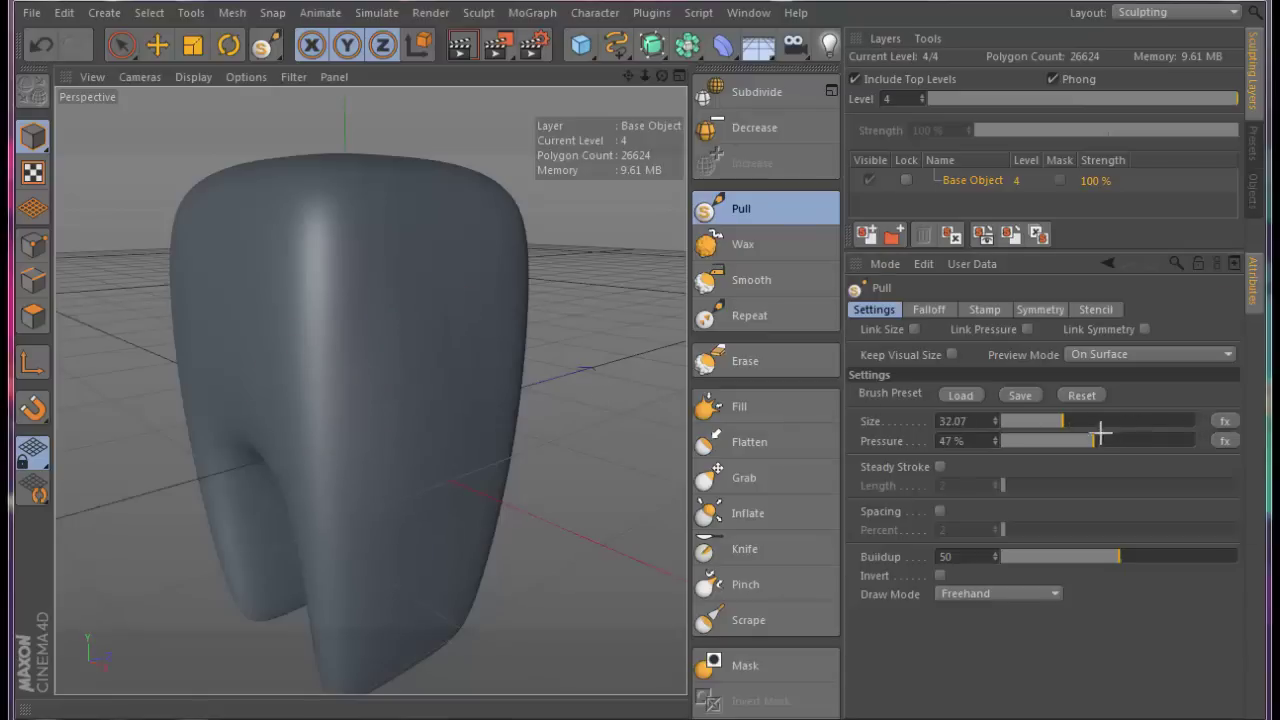
{"action": "left_click", "coordinate": [1025, 527]}
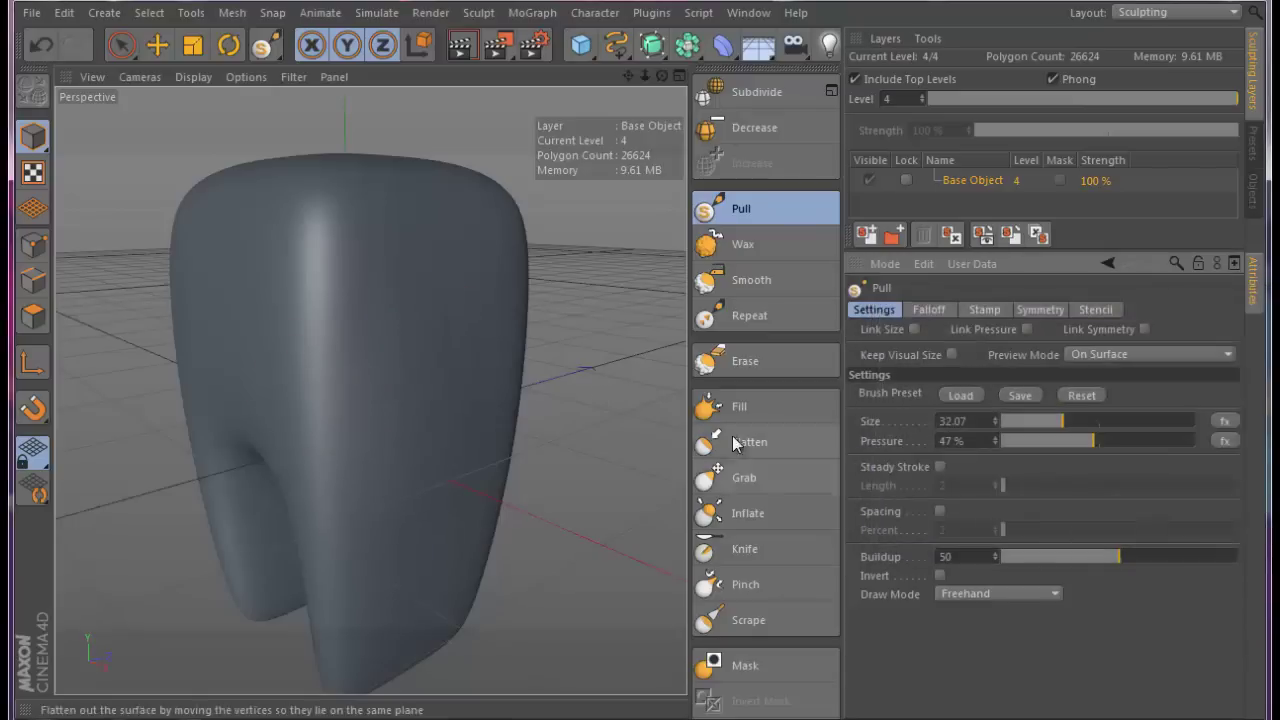
{"action": "left_click", "coordinate": [940, 511]}
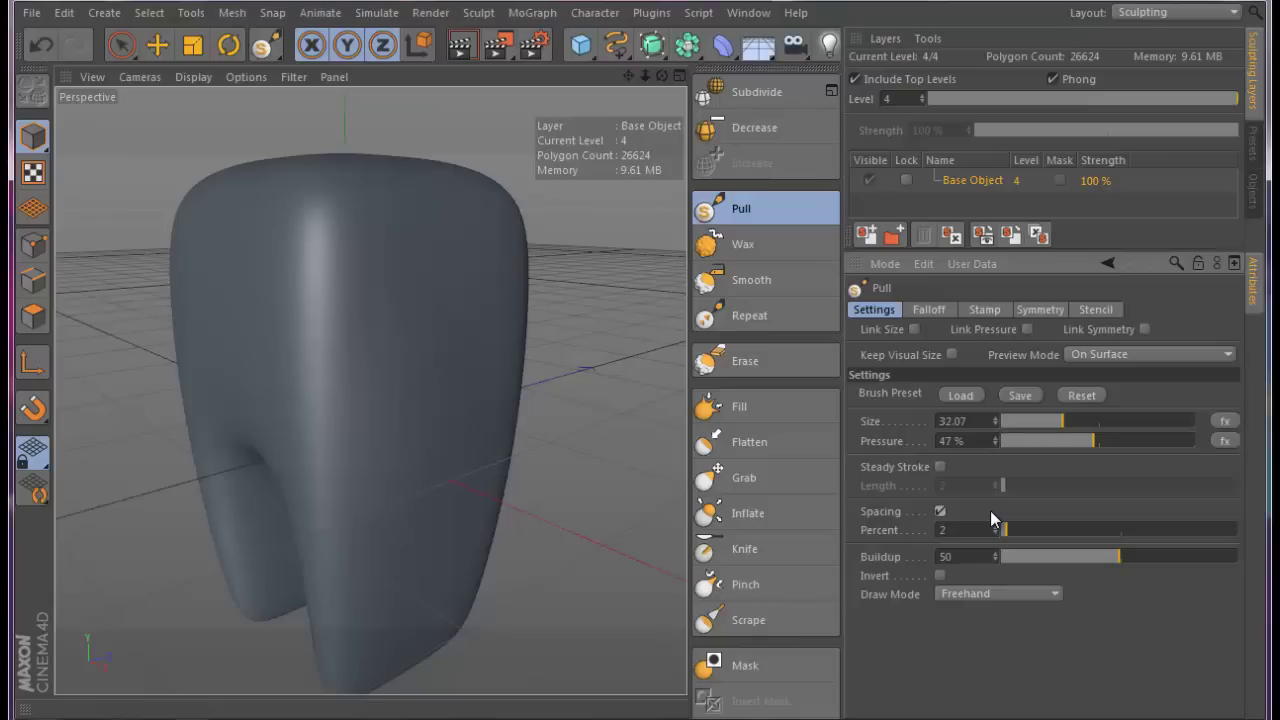
Subdivide to level 6, set spacing 100, pressure 100%, size 15.966; test and undo a stroke
{"action": "left_click", "coordinate": [756, 95]}
{"action": "left_click", "coordinate": [756, 95]}
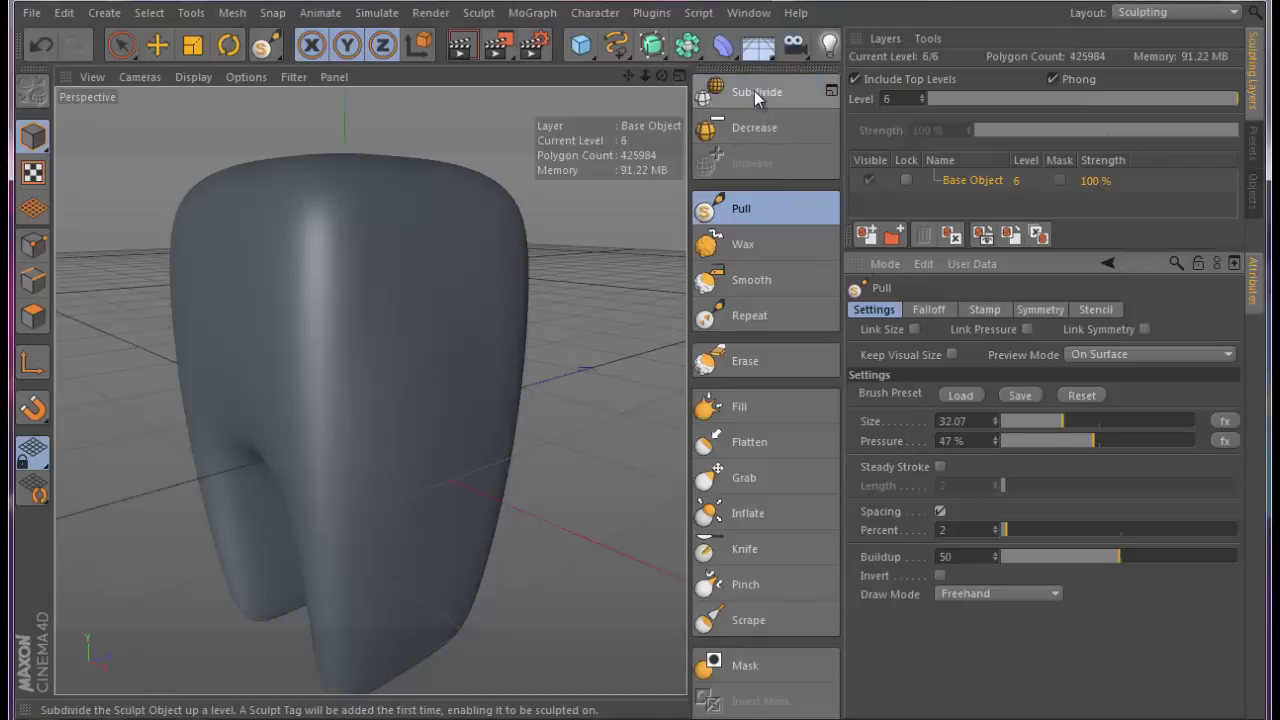
{"action": "left_click_drag", "start_coordinate": [1004, 530], "coordinate": [1200, 520]}
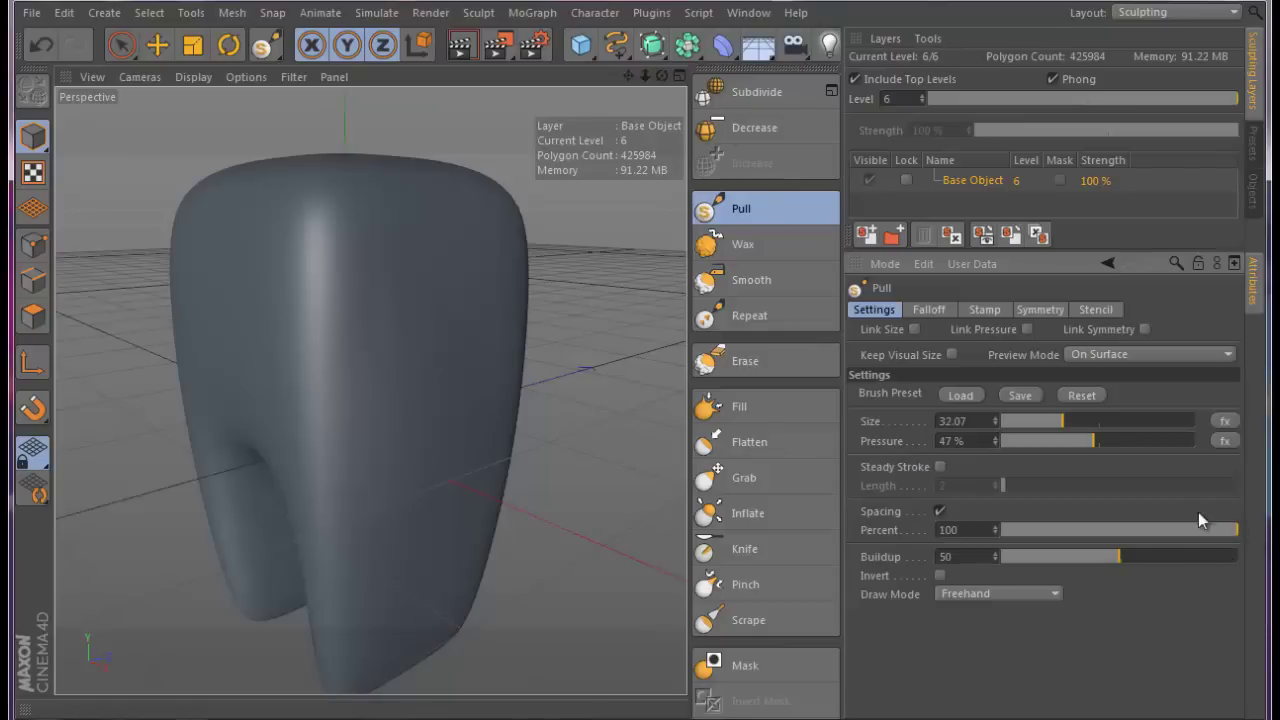
{"action": "left_click_drag", "start_coordinate": [1090, 443], "coordinate": [1217, 443]}
{"action": "middle_click_drag", "start_coordinate": [444, 322], "coordinate": [414, 334]}
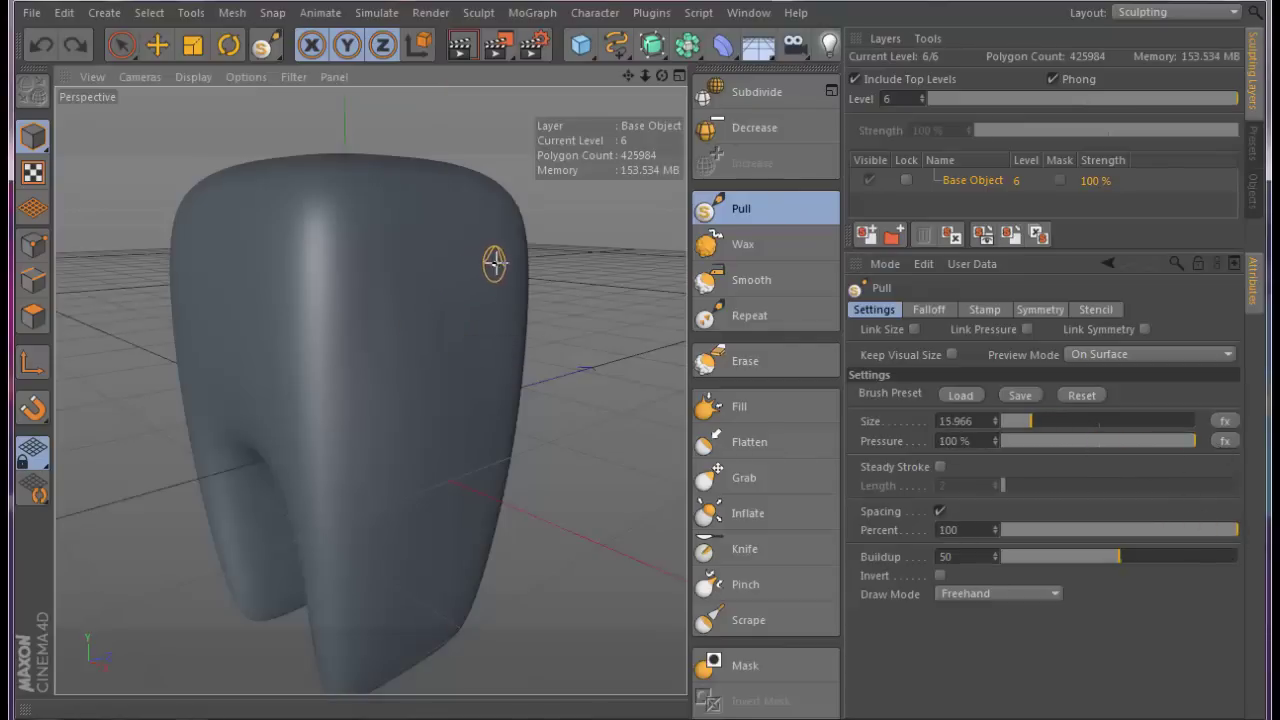
{"action": "mouse_move", "coordinate": [485, 258]}
{"action": "left_mouse_down"}
{"action": "mouse_move", "coordinate": [395, 288]}
{"action": "mouse_move", "coordinate": [406, 414]}
{"action": "mouse_move", "coordinate": [483, 417]}
{"action": "mouse_move", "coordinate": [474, 343]}
{"action": "mouse_move", "coordinate": [424, 343]}
{"action": "left_mouse_up"}
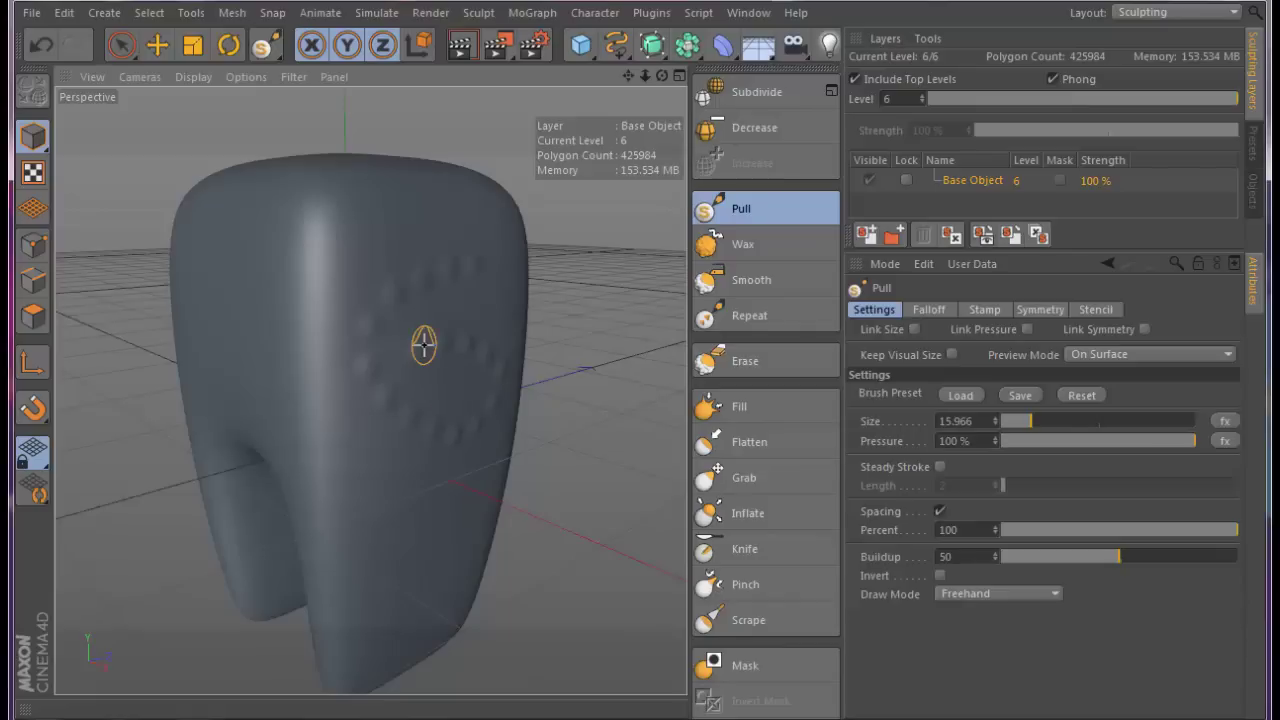
{"action": "key", "text": "ctrl+z"}
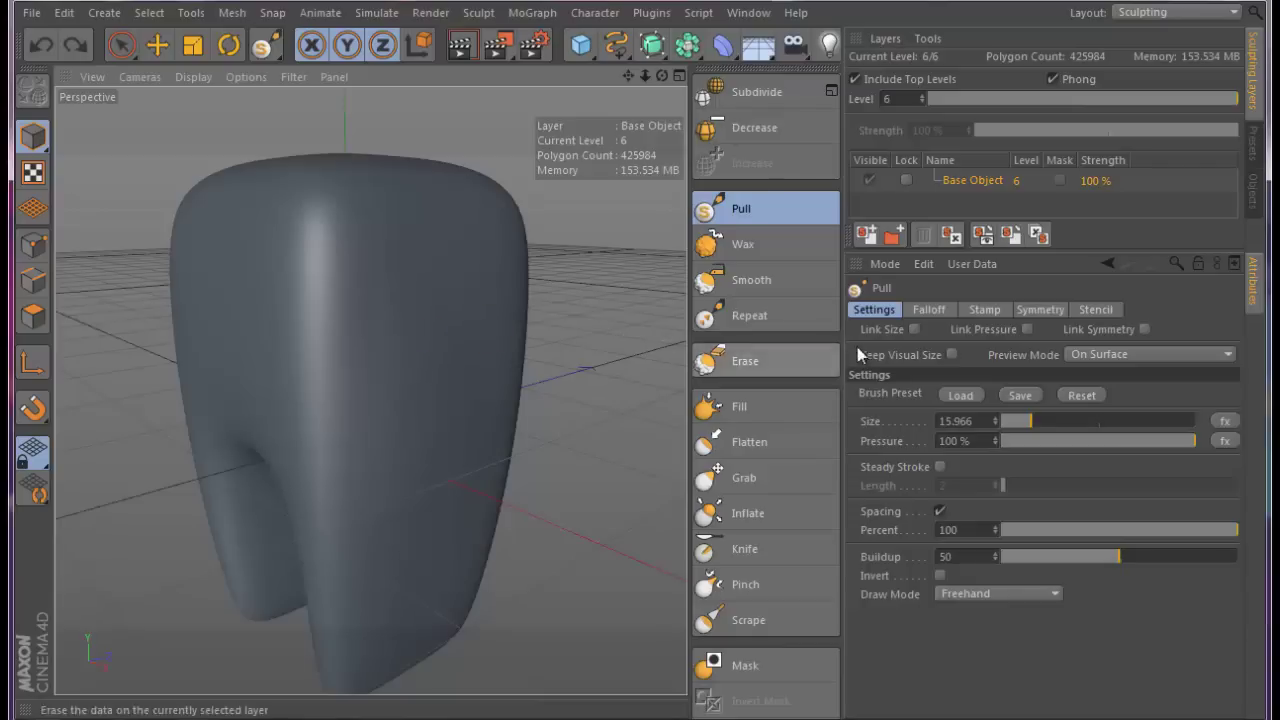
Show the falloff curve, test bump strokes with a sharpened curve, then reset it and undo
{"action": "left_click", "coordinate": [916, 308]}
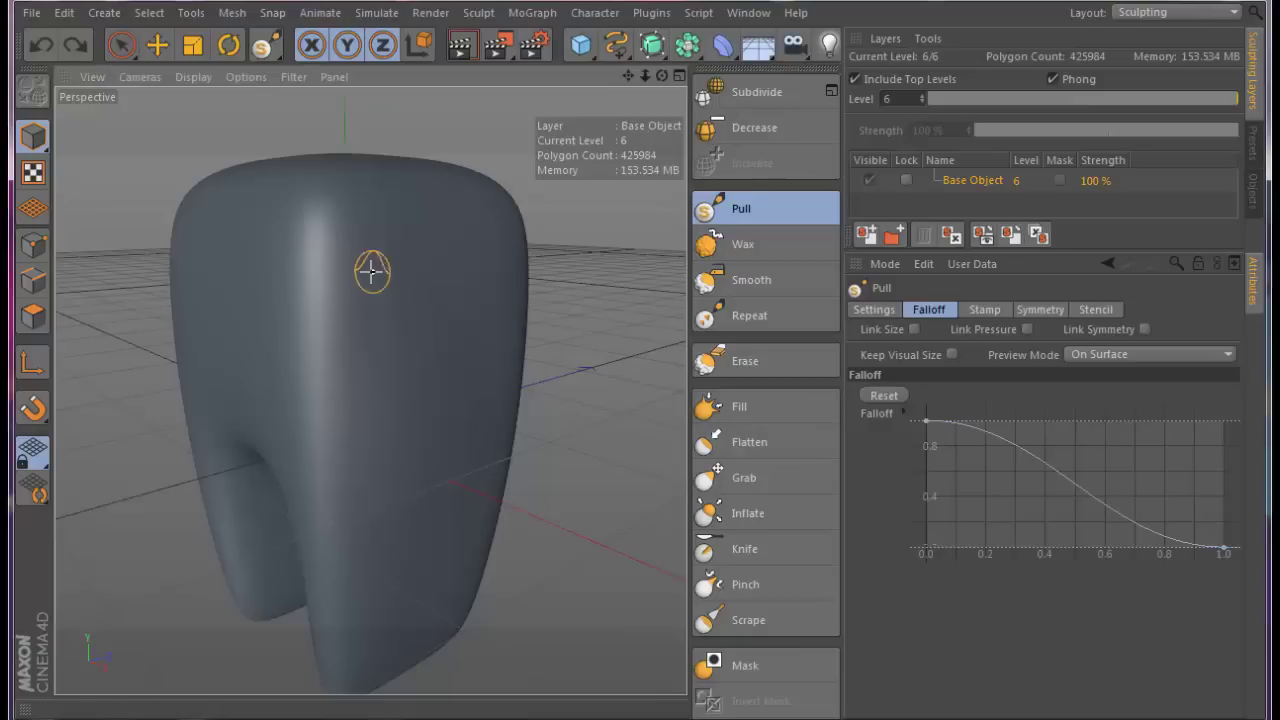
{"action": "left_click_drag", "start_coordinate": [368, 344], "coordinate": [351, 406]}
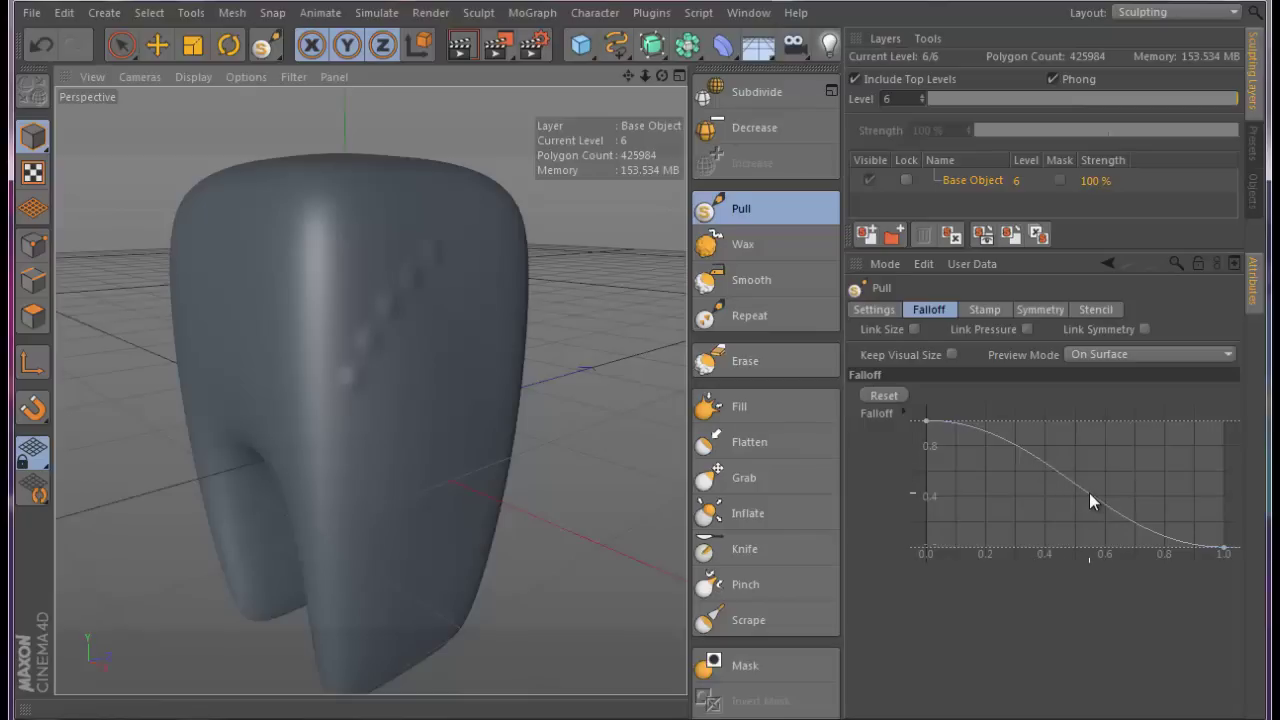
{"action": "left_click_drag", "start_coordinate": [1089, 493], "coordinate": [1178, 433]}
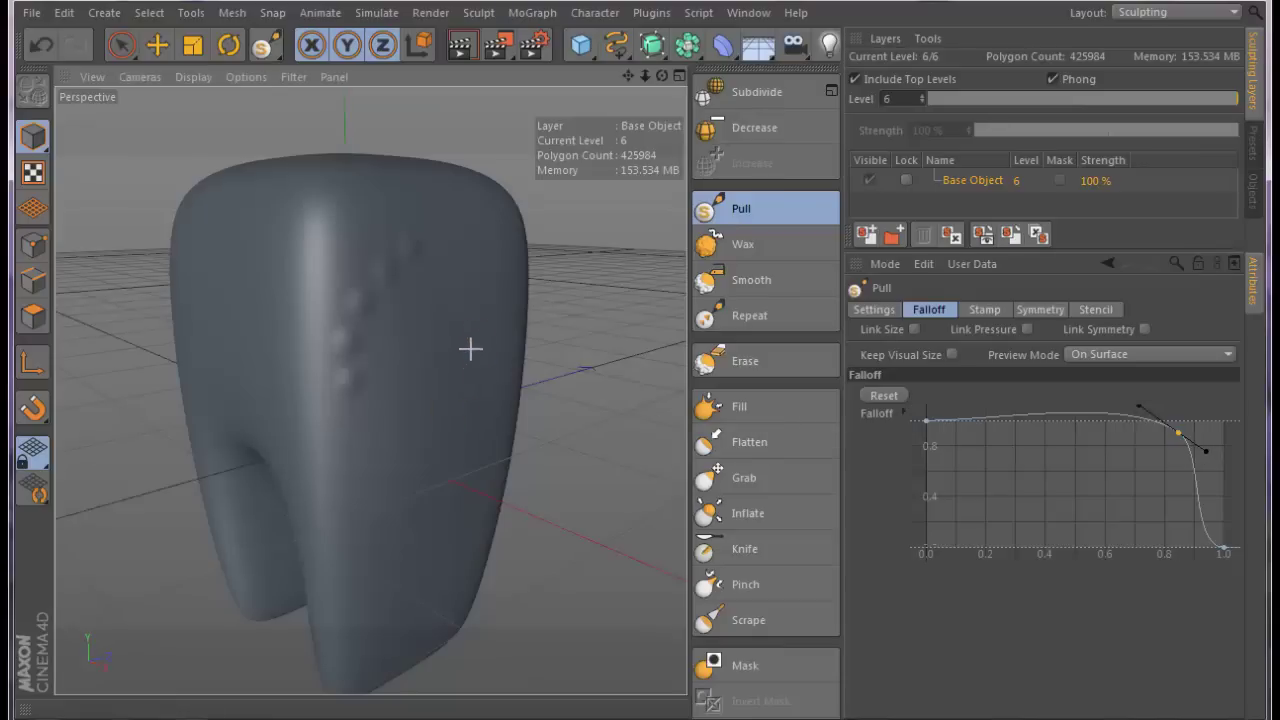
{"action": "mouse_move", "coordinate": [471, 349]}
{"action": "left_mouse_down"}
{"action": "mouse_move", "coordinate": [403, 431]}
{"action": "mouse_move", "coordinate": [412, 497]}
{"action": "mouse_move", "coordinate": [471, 491]}
{"action": "mouse_move", "coordinate": [449, 451]}
{"action": "left_mouse_up"}
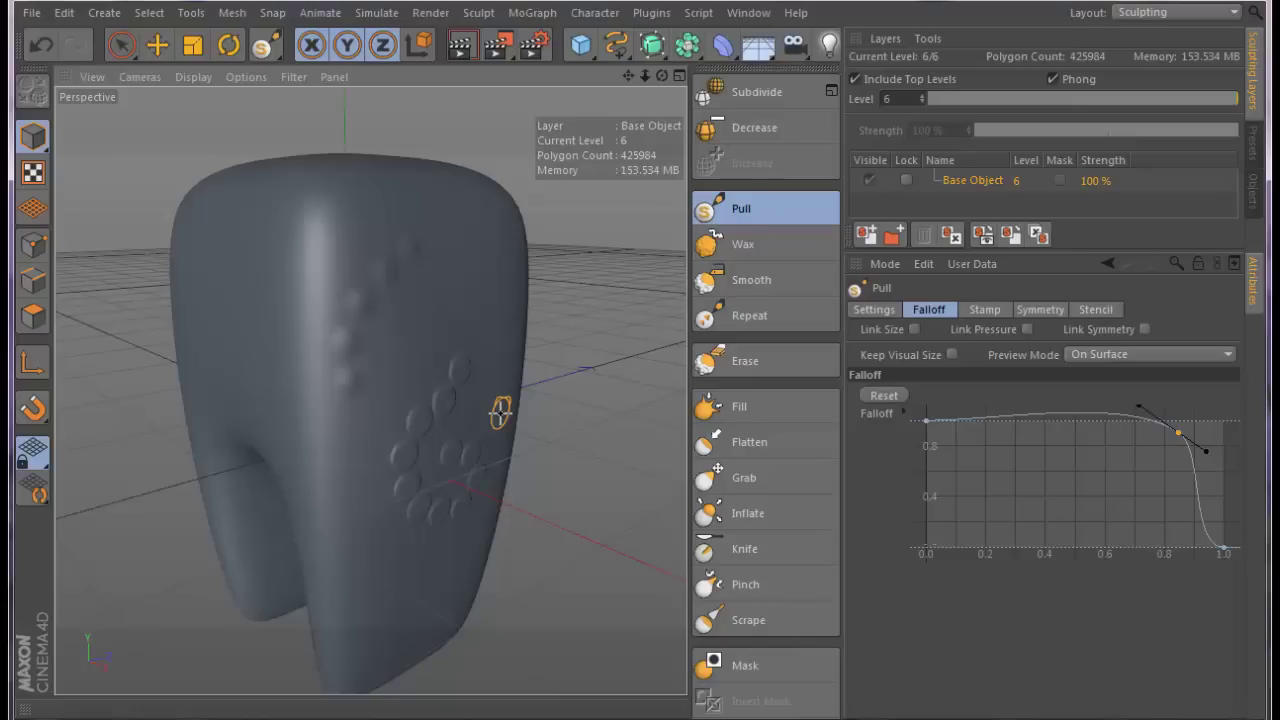
{"action": "left_click", "coordinate": [884, 399]}
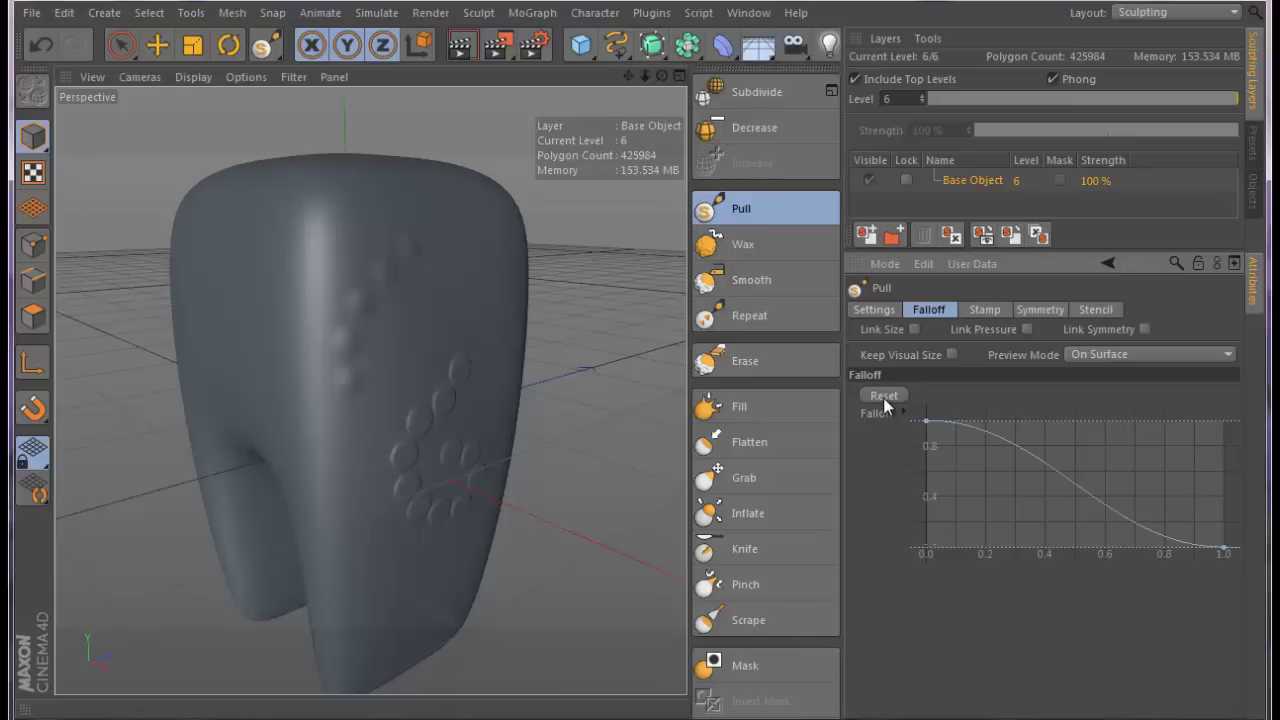
{"action": "key", "text": "ctrl+z"}
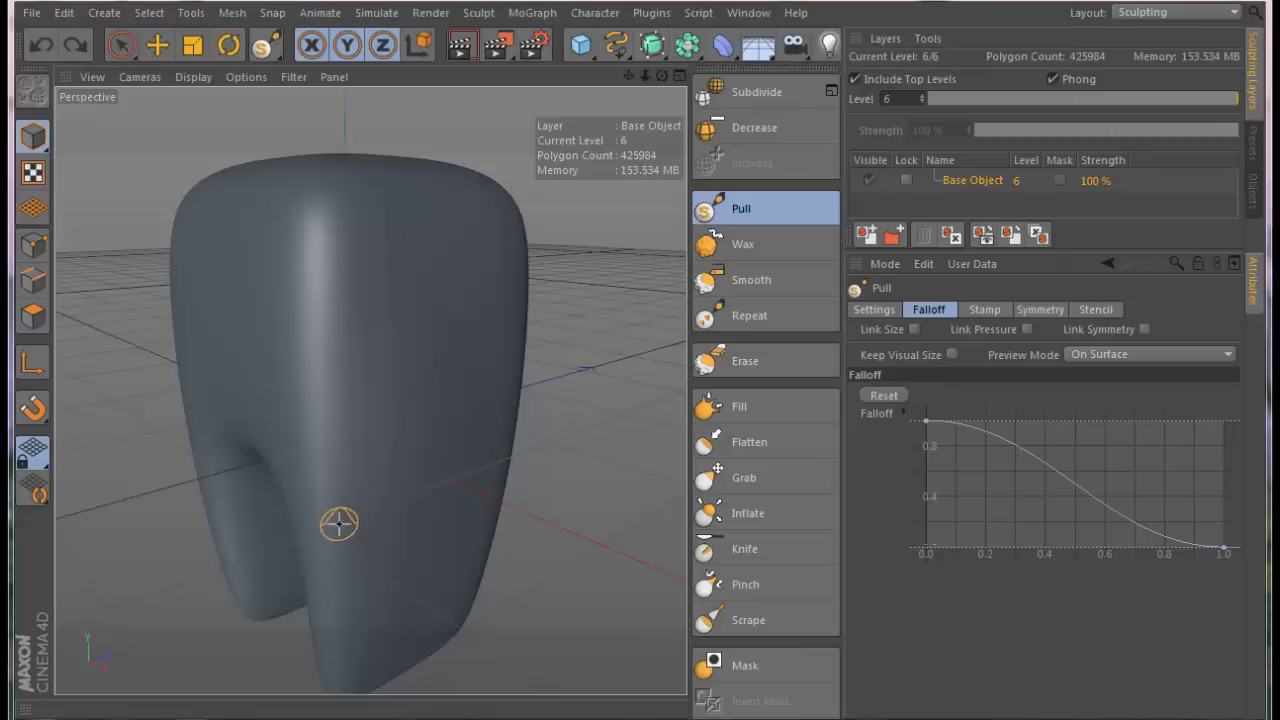
Test Y (XZ) symmetry with a mirrored stroke, undo it, disable symmetry, and show Stamp options
{"action": "left_click", "coordinate": [1042, 310]}
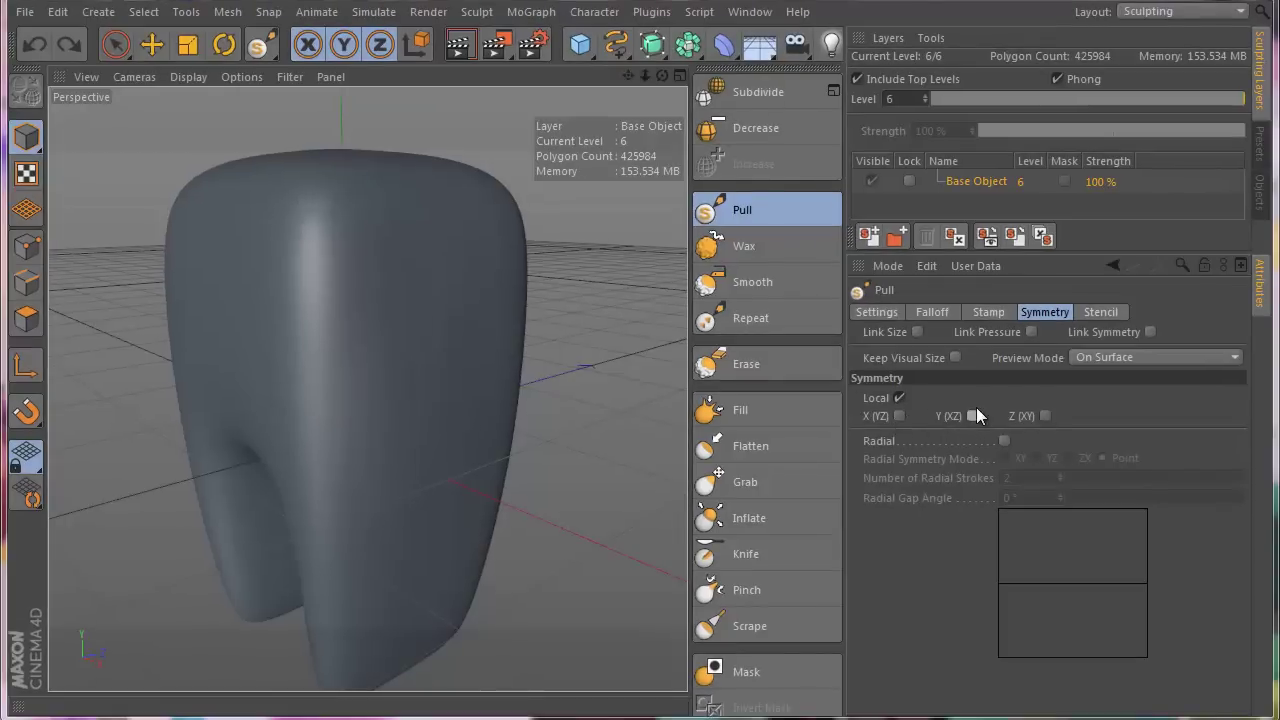
{"action": "left_click", "coordinate": [972, 414]}
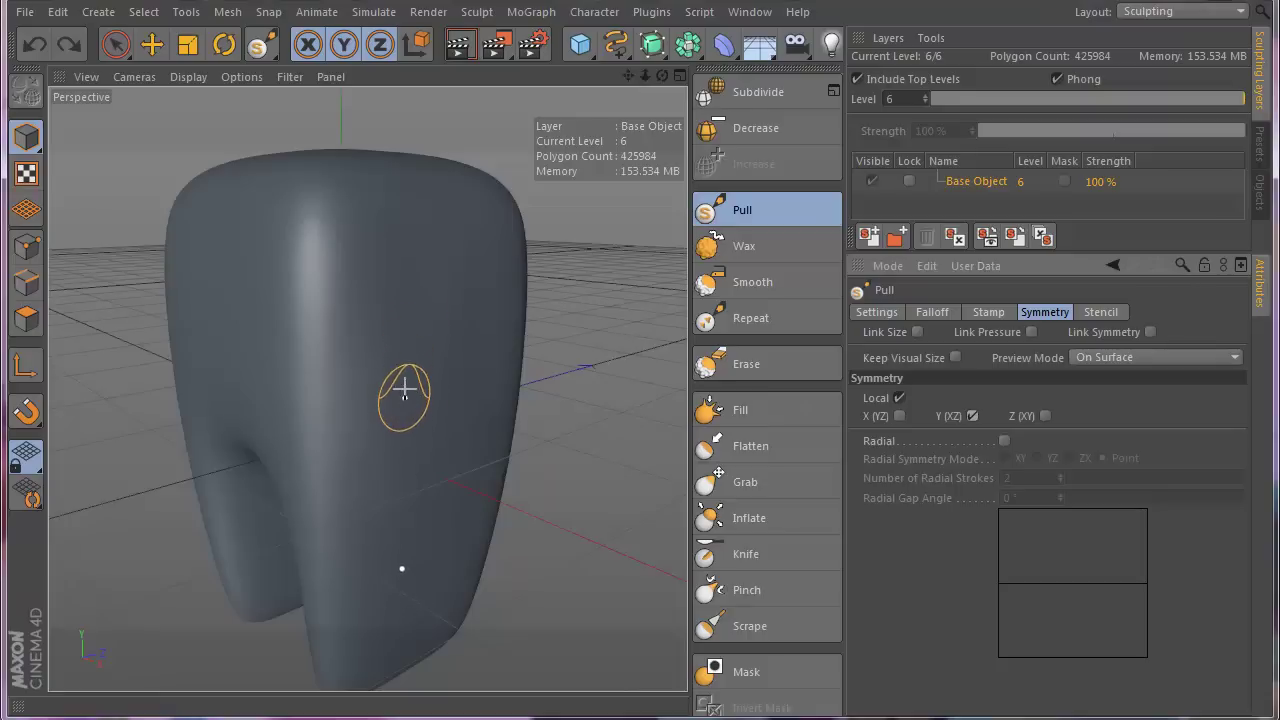
{"action": "mouse_move", "coordinate": [414, 400]}
{"action": "left_mouse_down"}
{"action": "mouse_move", "coordinate": [471, 400]}
{"action": "mouse_move", "coordinate": [489, 364]}
{"action": "mouse_move", "coordinate": [440, 326]}
{"action": "mouse_move", "coordinate": [363, 297]}
{"action": "mouse_move", "coordinate": [366, 240]}
{"action": "mouse_move", "coordinate": [422, 228]}
{"action": "mouse_move", "coordinate": [420, 191]}
{"action": "left_mouse_up"}
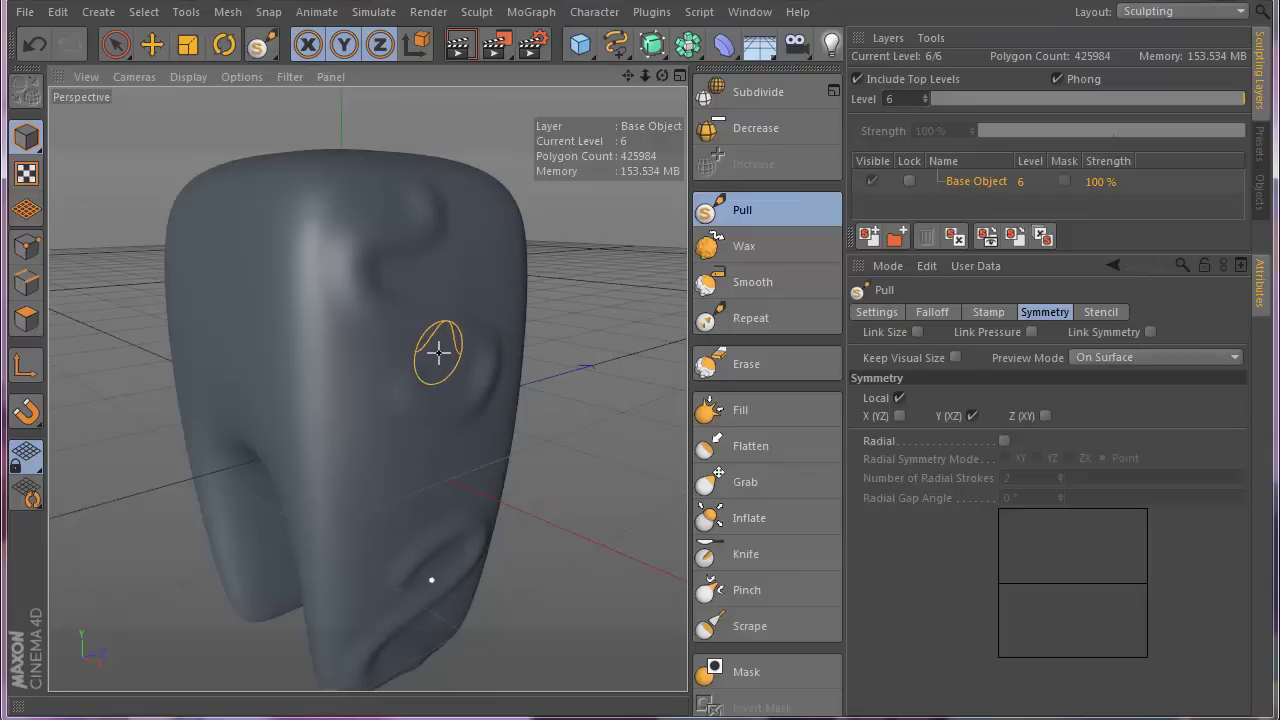
{"action": "key", "text": "ctrl+z"}
{"action": "key", "text": "ctrl+z"}
{"action": "key", "text": "ctrl+z"}
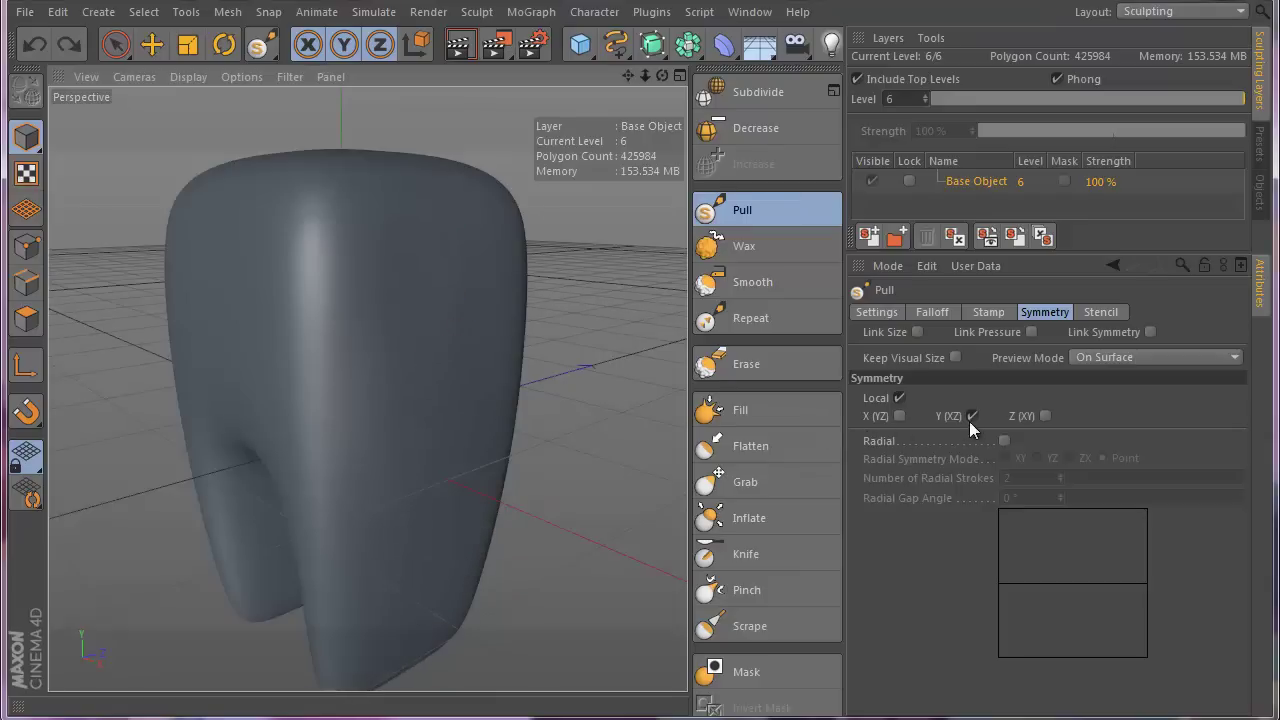
{"action": "left_click", "coordinate": [972, 416]}
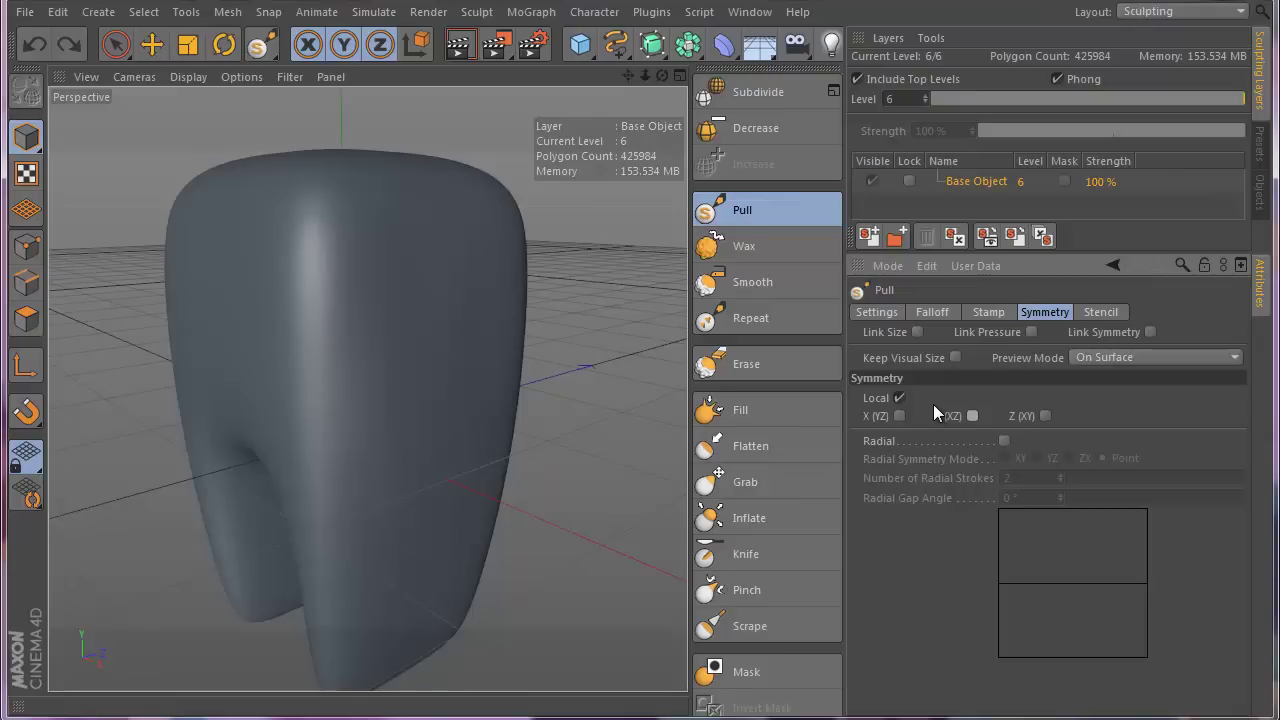
{"action": "left_click", "coordinate": [991, 313]}
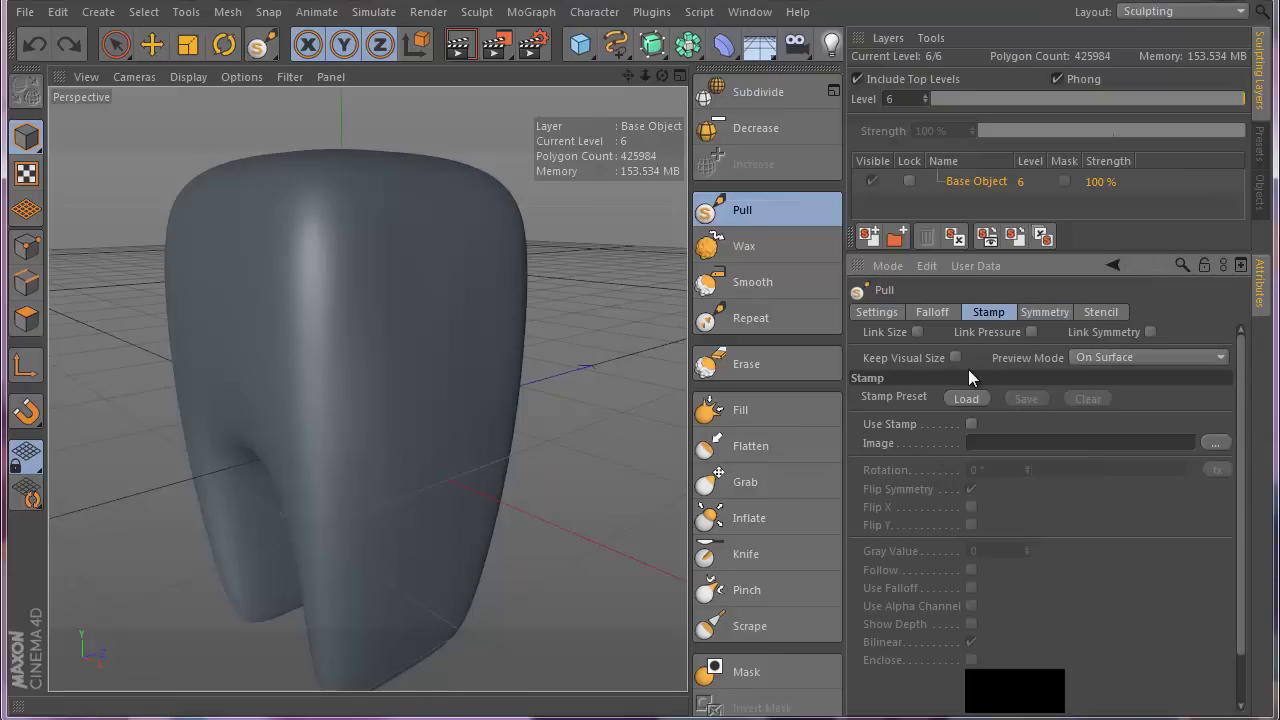
Enable Use Stamp with Shablon-2.psd as the image, then return to the Settings tab
{"action": "left_click", "coordinate": [971, 424]}
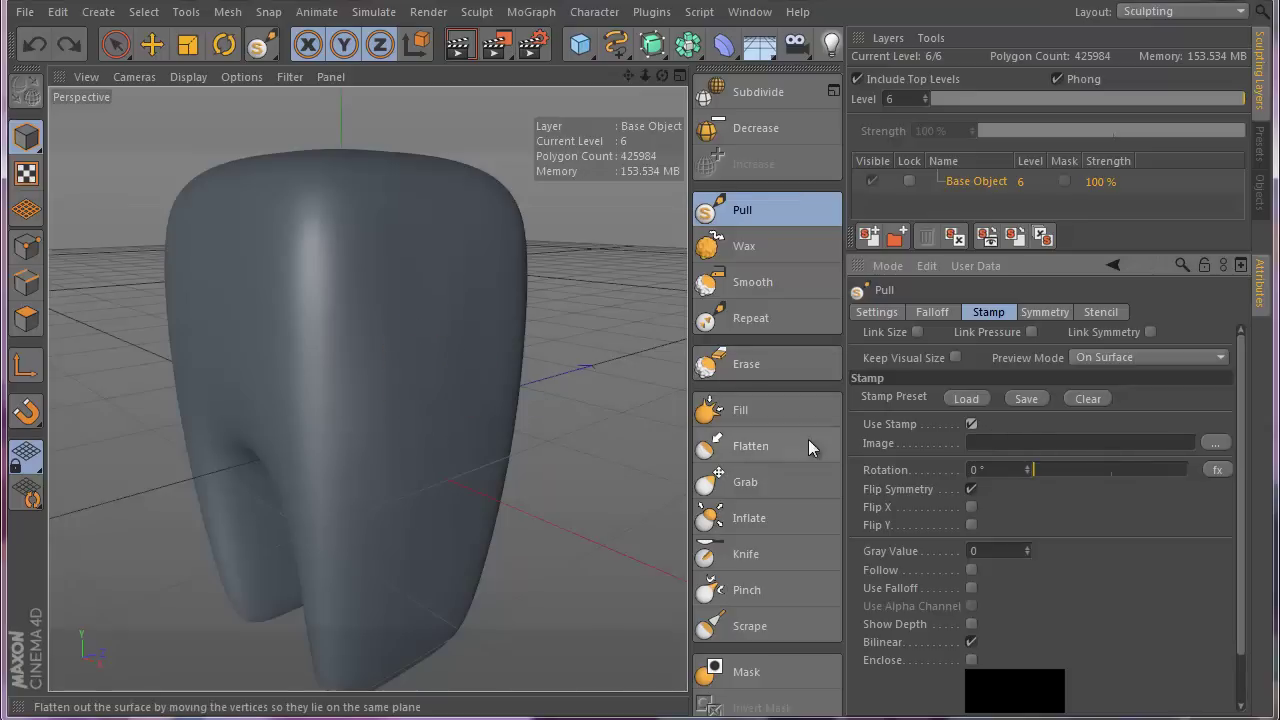
{"action": "left_click", "coordinate": [1215, 442]}
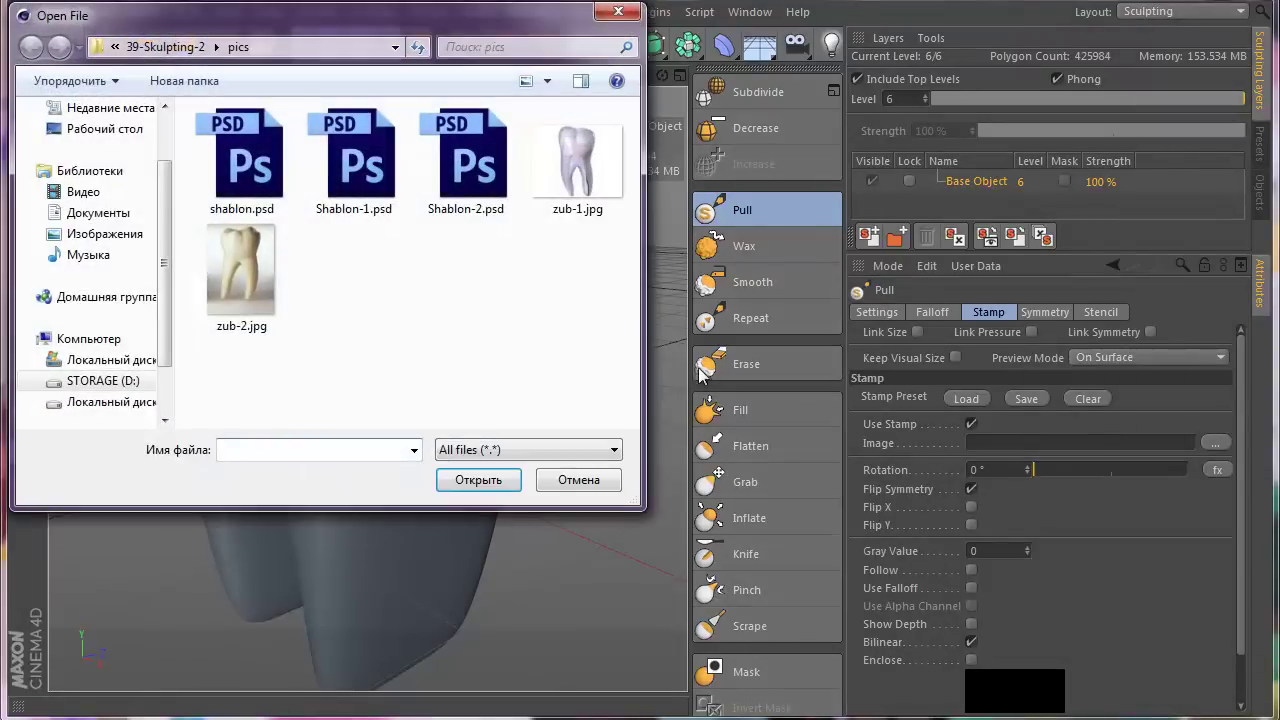
{"action": "left_click", "coordinate": [470, 190]}
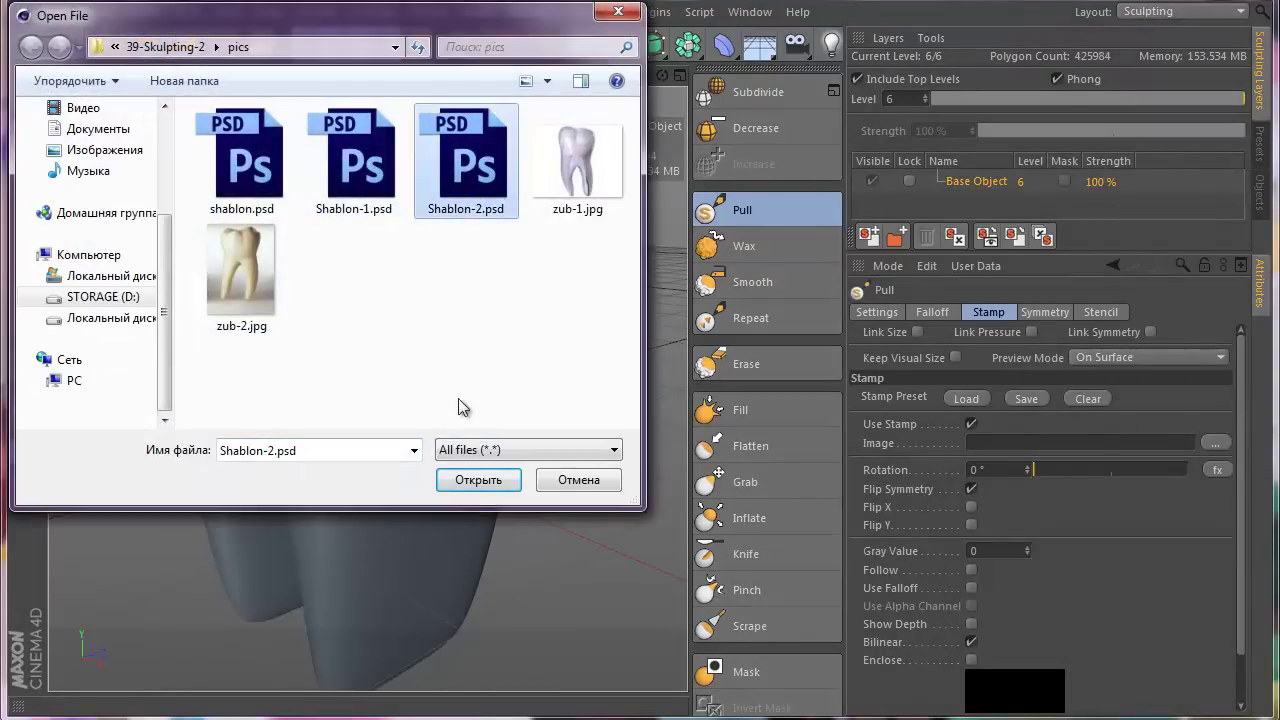
{"action": "left_click", "coordinate": [478, 480]}
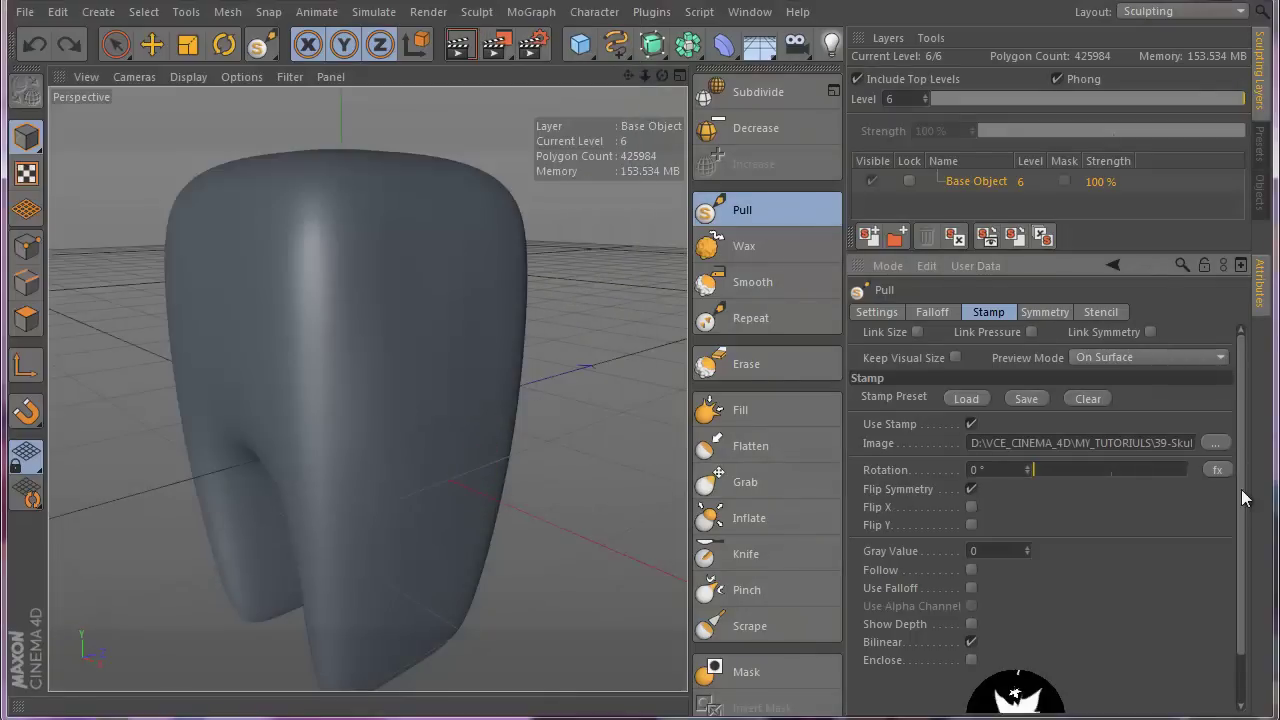
{"action": "scroll", "coordinate": [1243, 498], "scroll_direction": "down", "scroll_amount": 2}
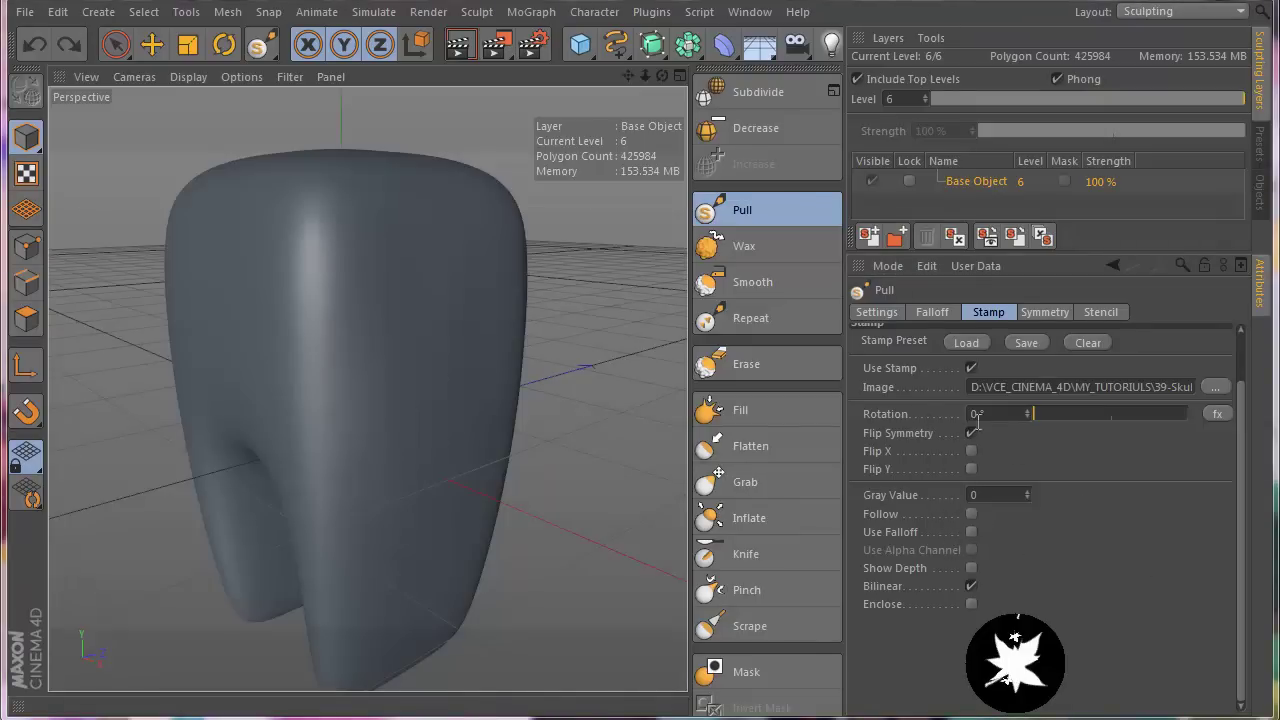
{"action": "left_click", "coordinate": [877, 312]}
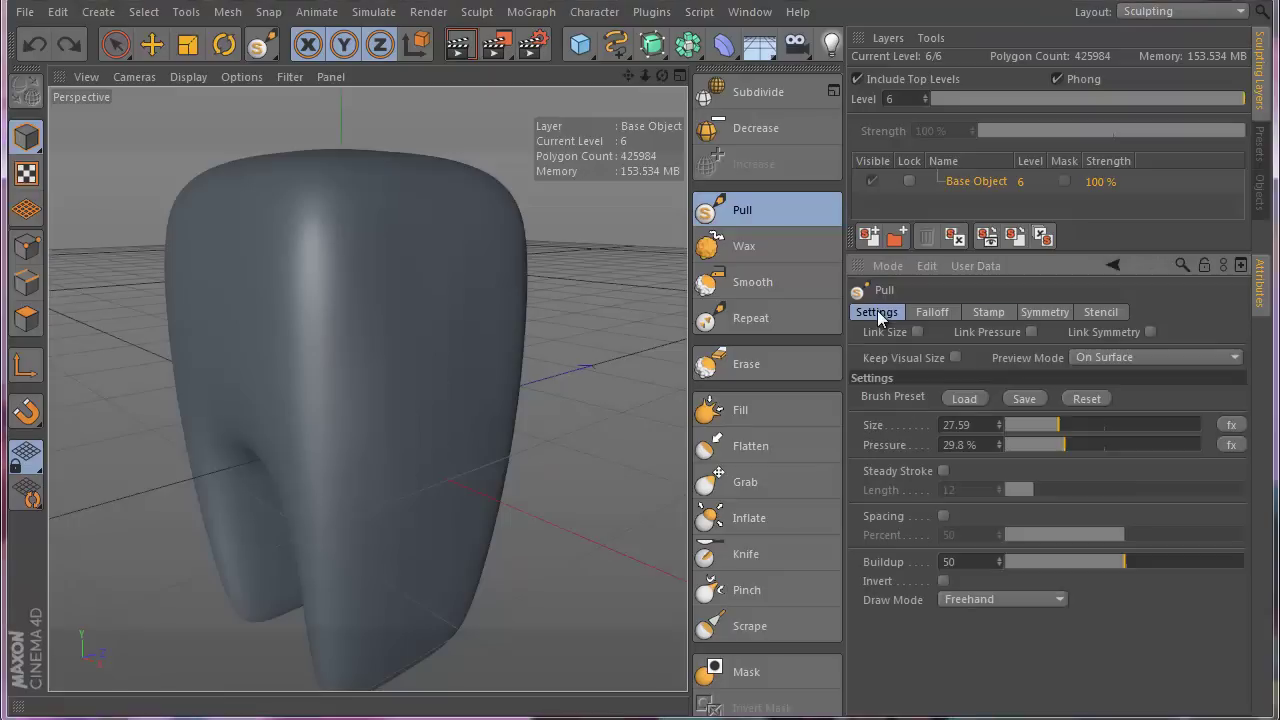
Enable 50 percent spacing, set Buildup 100 and pressure 69%, then test and undo a stroke
{"action": "left_click", "coordinate": [943, 516]}
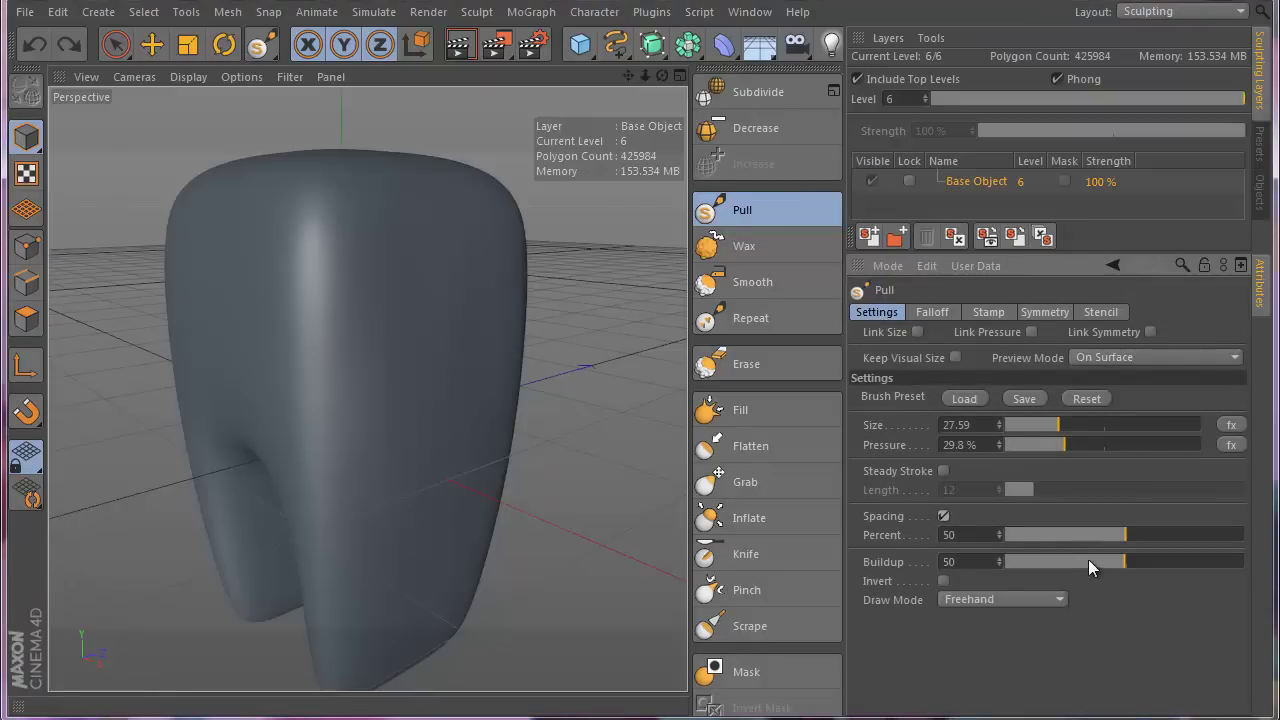
{"action": "left_click_drag", "start_coordinate": [1119, 563], "coordinate": [1246, 563]}
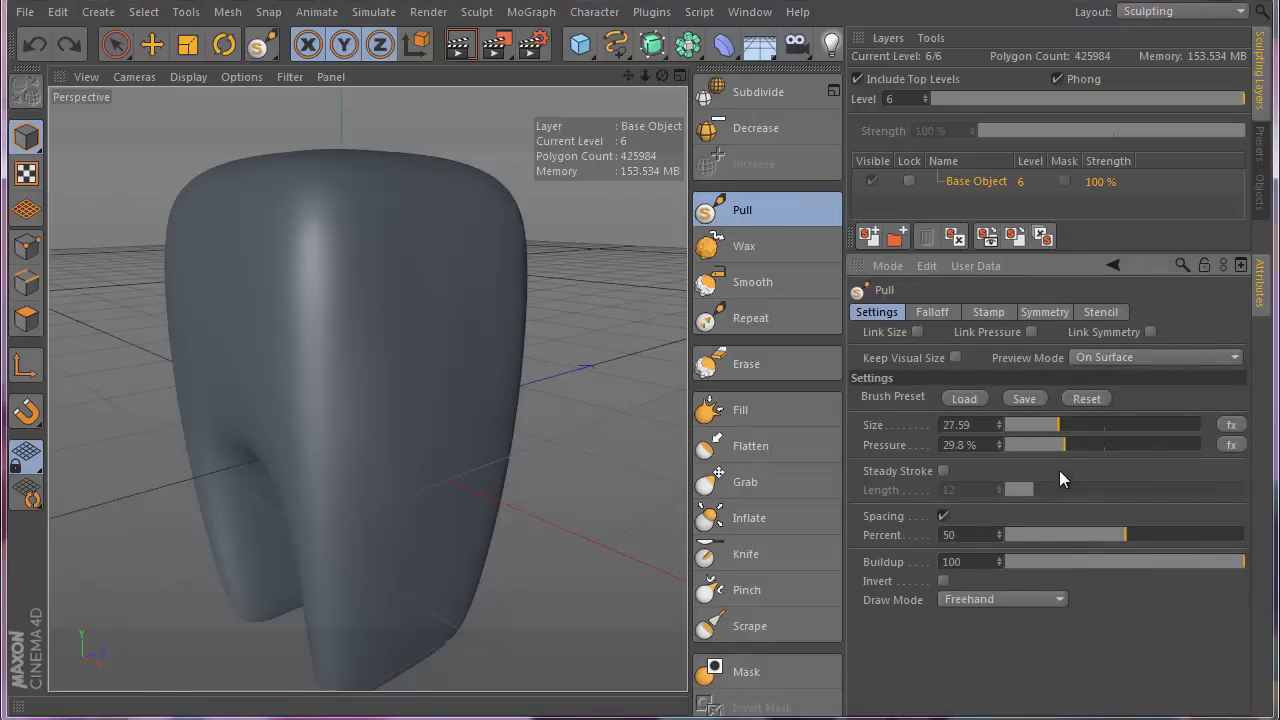
{"action": "left_click_drag", "start_coordinate": [1063, 445], "coordinate": [1145, 459]}
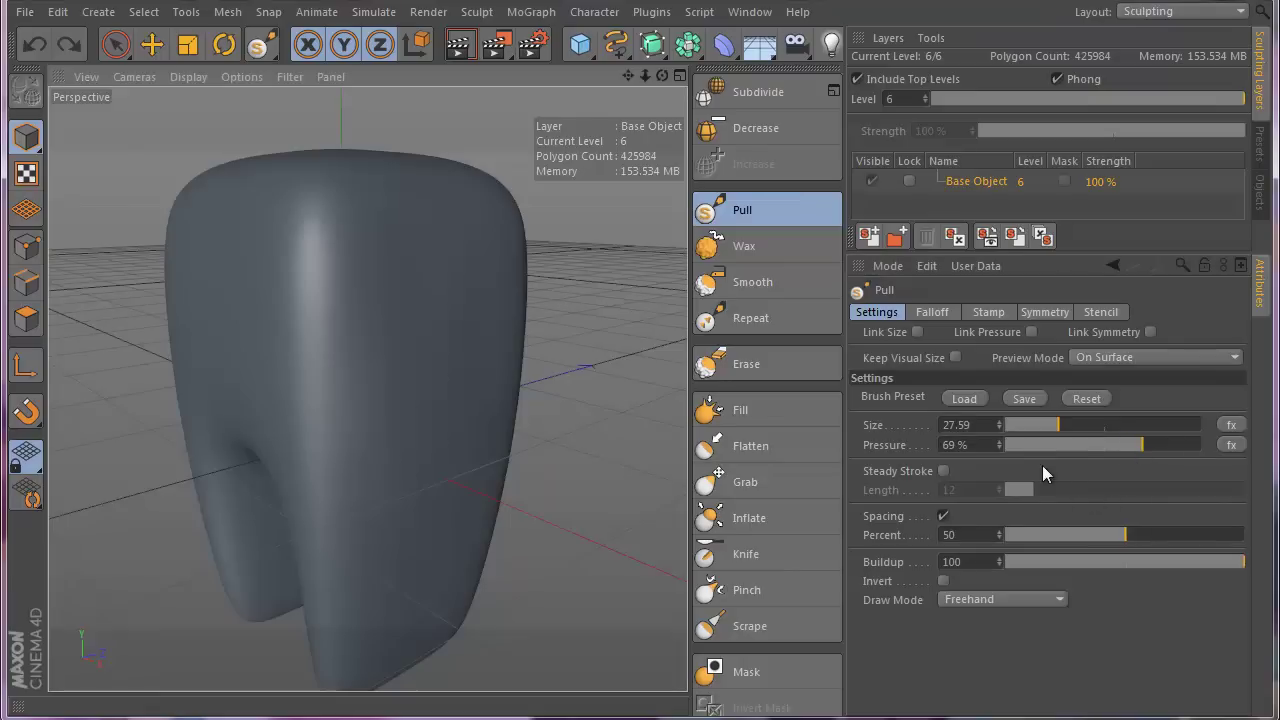
{"action": "mouse_move", "coordinate": [471, 272]}
{"action": "left_mouse_down"}
{"action": "mouse_move", "coordinate": [414, 340]}
{"action": "mouse_move", "coordinate": [394, 400]}
{"action": "mouse_move", "coordinate": [400, 460]}
{"action": "mouse_move", "coordinate": [446, 523]}
{"action": "left_mouse_up"}
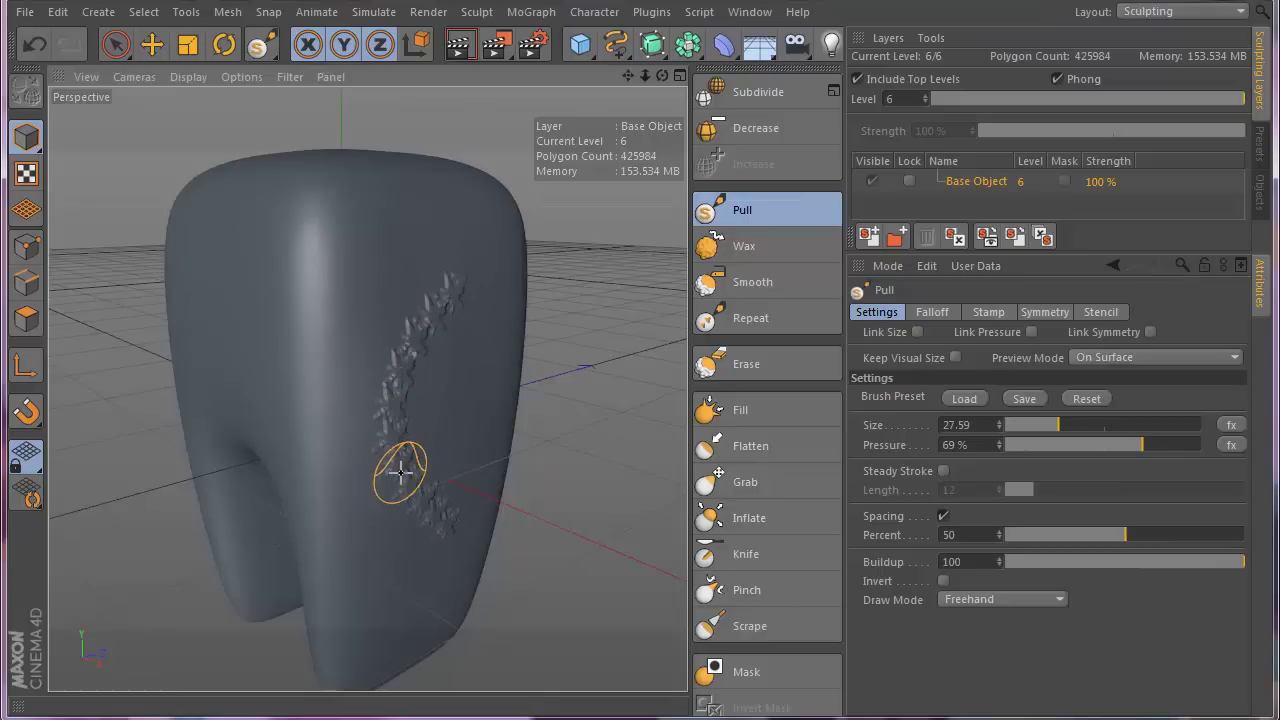
{"action": "key", "text": "ctrl+z"}
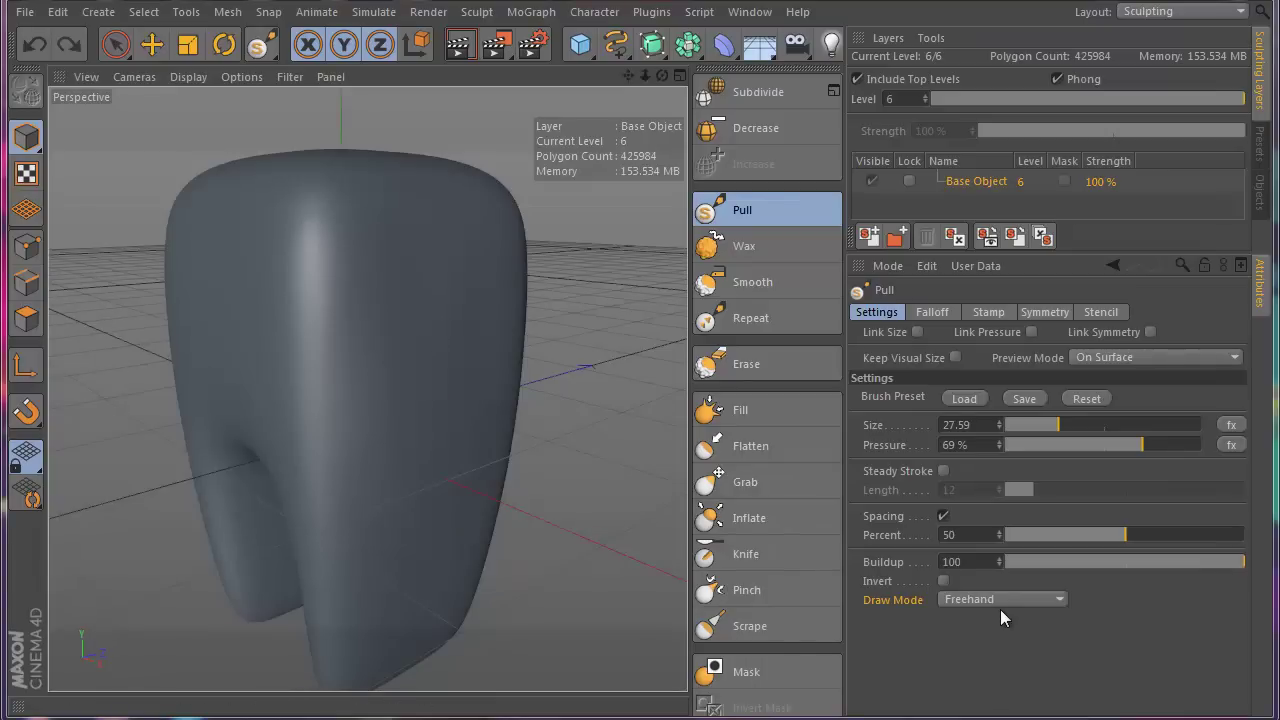
Stamp a large leaf shape onto the tooth using the Drag Rect draw mode
{"action": "left_click", "coordinate": [1057, 598]}
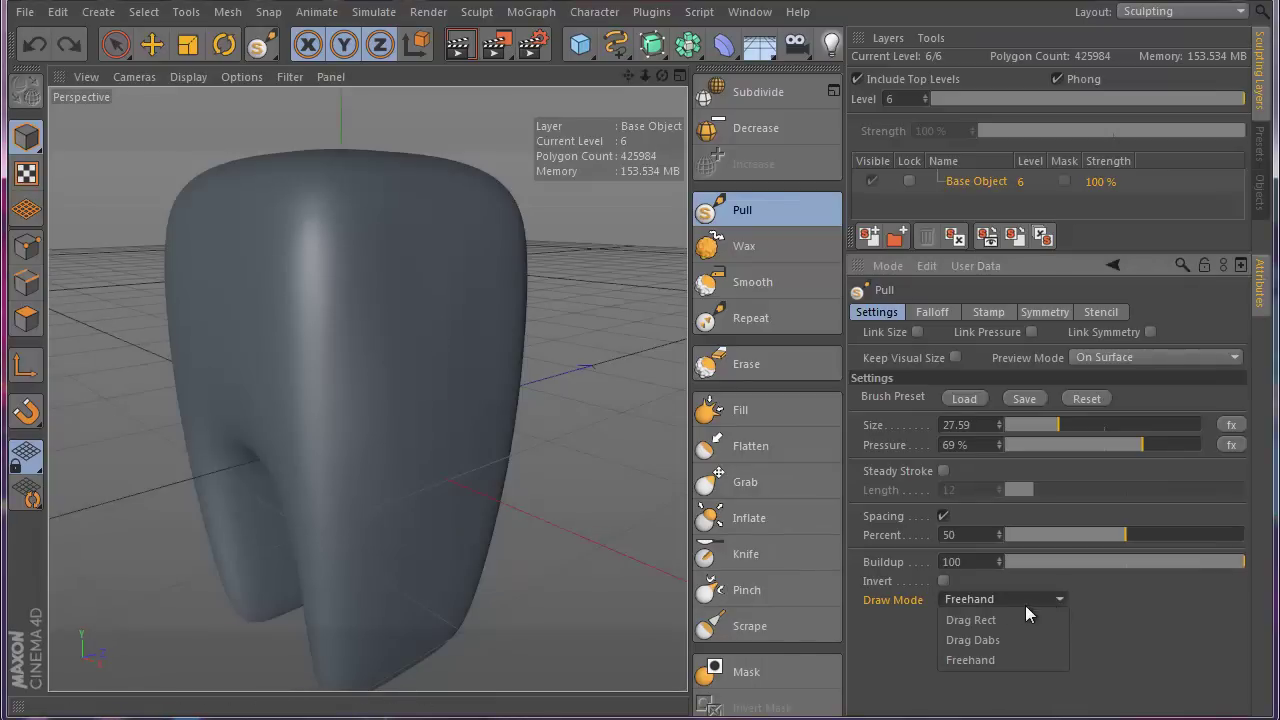
{"action": "left_click", "coordinate": [1000, 620]}
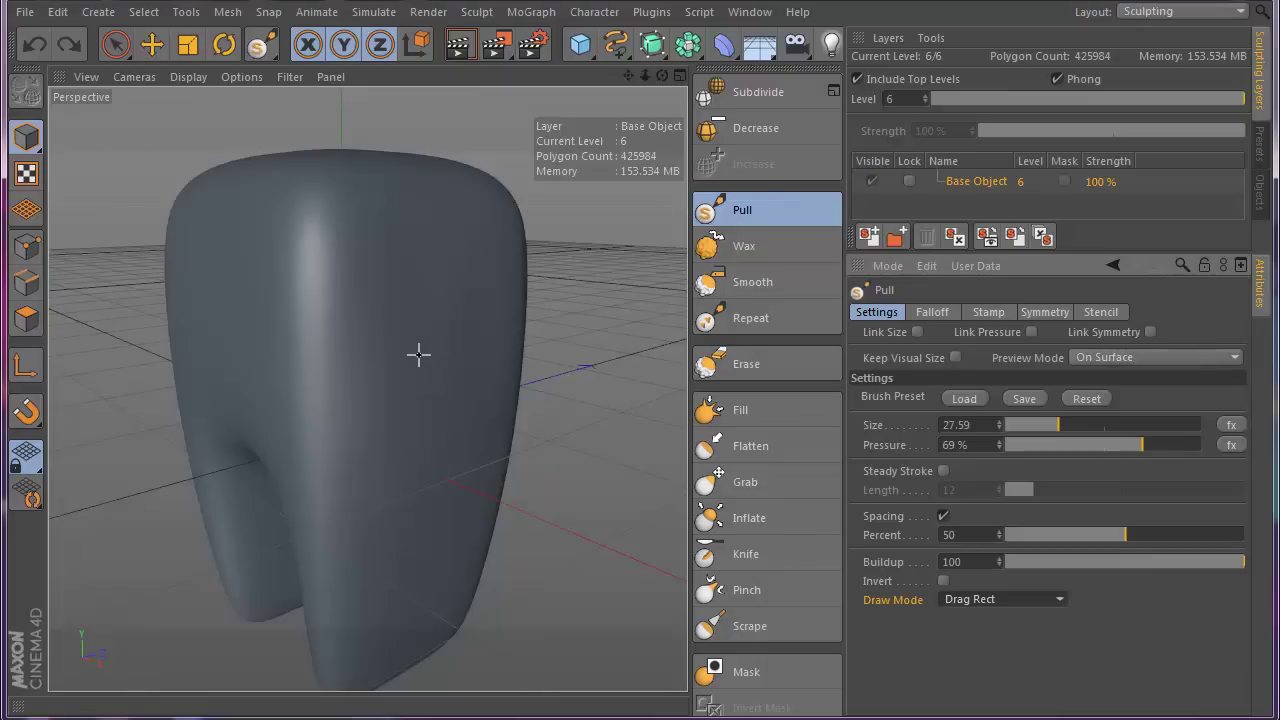
{"action": "mouse_move", "coordinate": [419, 354]}
{"action": "left_mouse_down"}
{"action": "mouse_move", "coordinate": [449, 434]}
{"action": "mouse_move", "coordinate": [406, 451]}
{"action": "mouse_move", "coordinate": [360, 420]}
{"action": "mouse_move", "coordinate": [346, 391]}
{"action": "mouse_move", "coordinate": [414, 451]}
{"action": "mouse_move", "coordinate": [474, 437]}
{"action": "mouse_move", "coordinate": [435, 465]}
{"action": "mouse_move", "coordinate": [420, 426]}
{"action": "mouse_move", "coordinate": [440, 466]}
{"action": "left_mouse_up"}
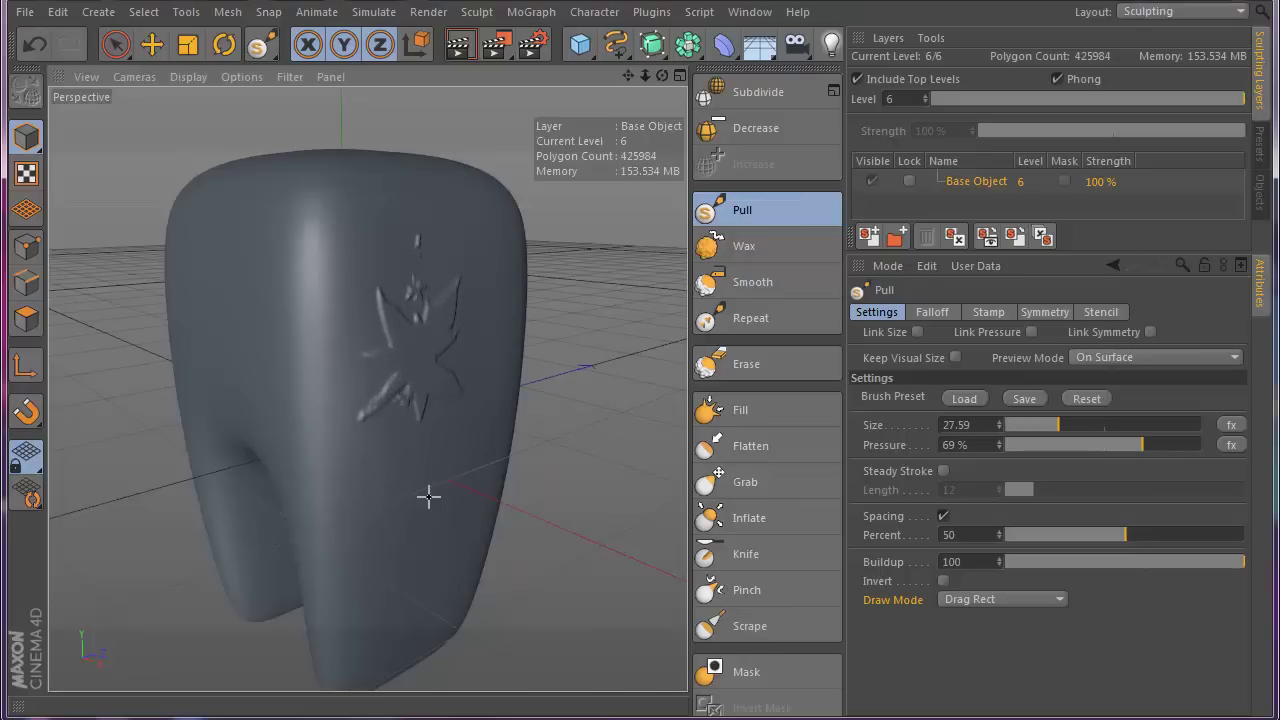
Switch the draw mode to Drag Dabs, dab a stamp near the upper right, then undo the stamps
{"action": "left_click", "coordinate": [975, 599]}
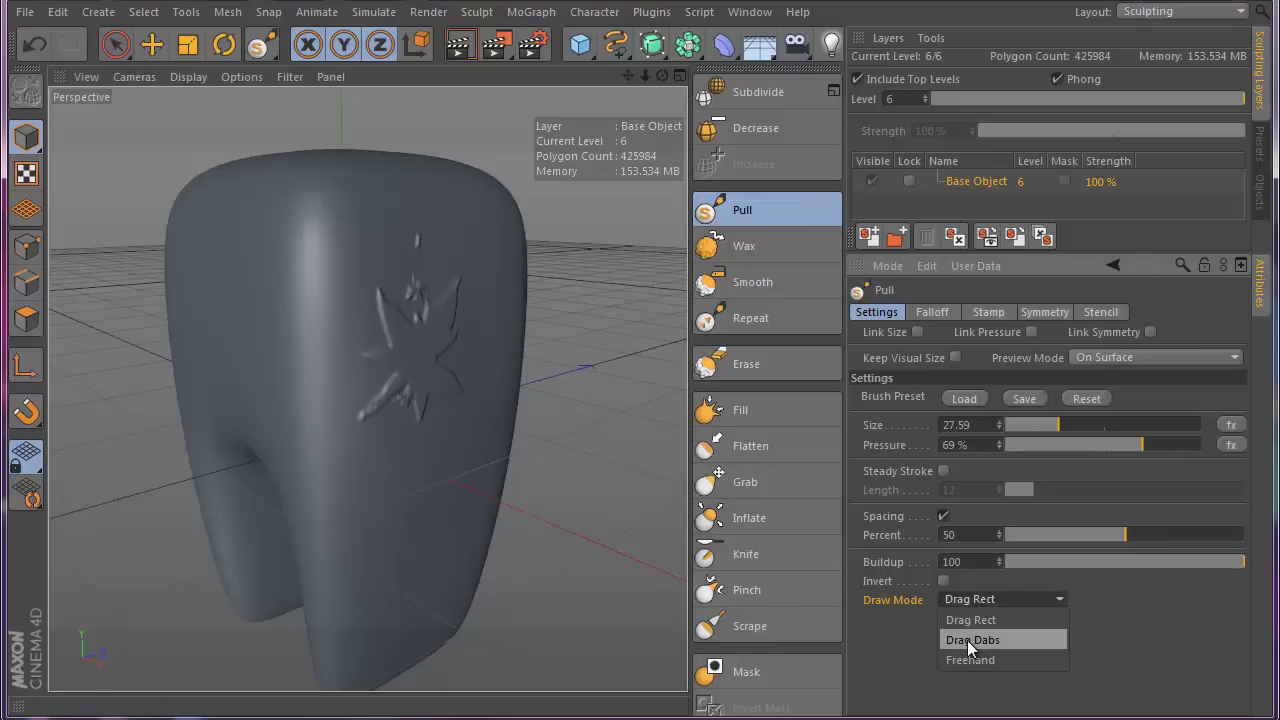
{"action": "left_click", "coordinate": [969, 640]}
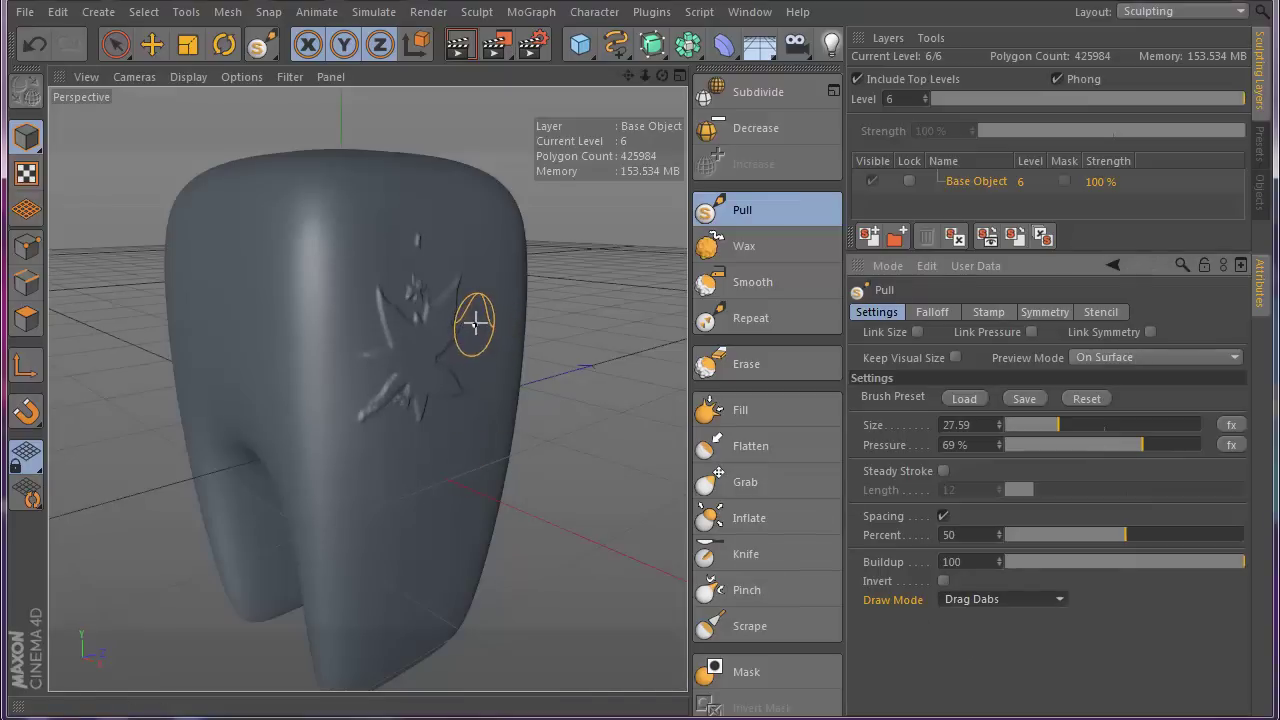
{"action": "mouse_move", "coordinate": [475, 321]}
{"action": "left_mouse_down"}
{"action": "mouse_move", "coordinate": [491, 303]}
{"action": "mouse_move", "coordinate": [420, 226]}
{"action": "mouse_move", "coordinate": [318, 250]}
{"action": "mouse_move", "coordinate": [308, 285]}
{"action": "mouse_move", "coordinate": [322, 238]}
{"action": "mouse_move", "coordinate": [308, 265]}
{"action": "mouse_move", "coordinate": [312, 372]}
{"action": "mouse_move", "coordinate": [312, 274]}
{"action": "left_mouse_up"}
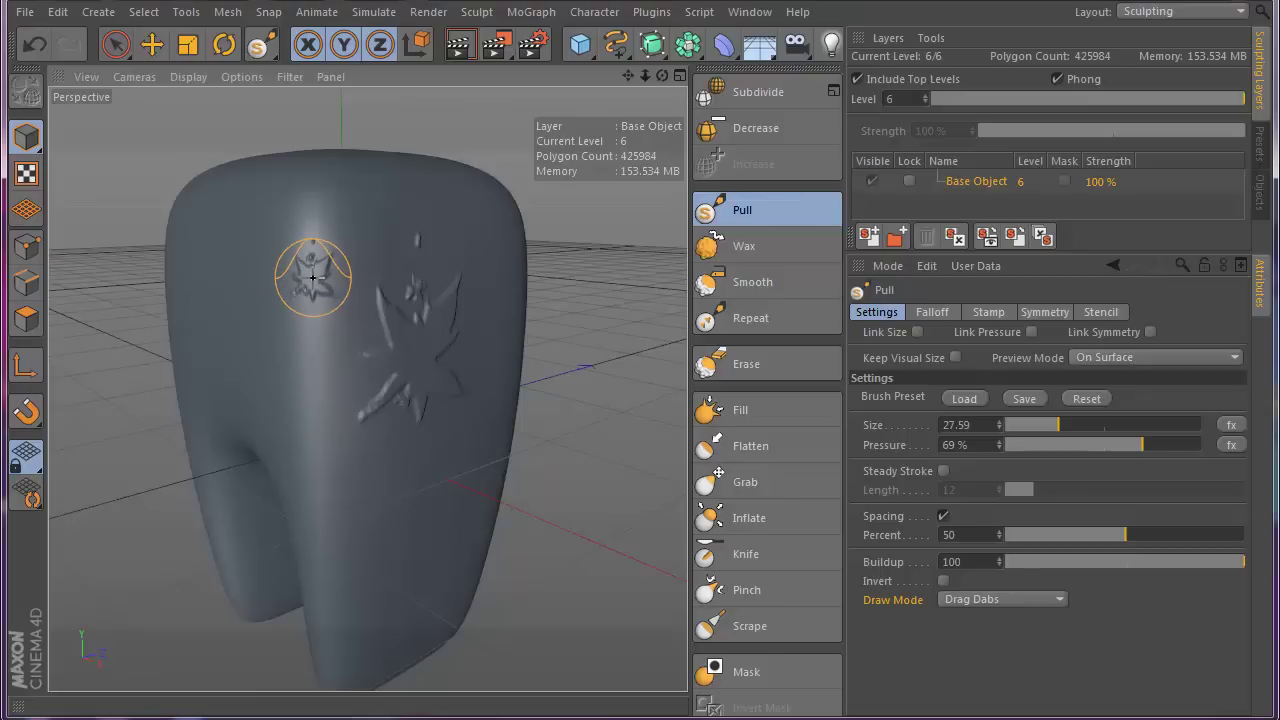
{"action": "key", "text": "ctrl+z"}
{"action": "key", "text": "ctrl+z"}
Return the Pull brush to Freehand draw mode and enter 1 as the stamp Gray Value
{"action": "left_click", "coordinate": [994, 599]}
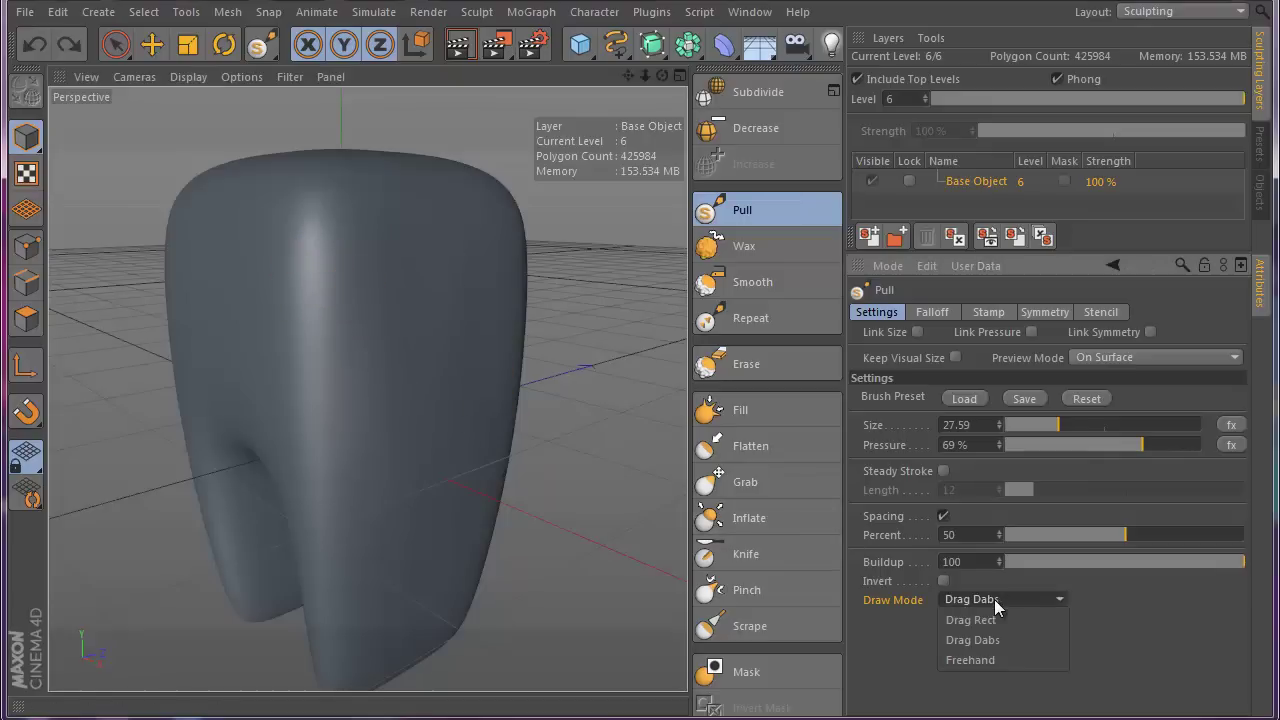
{"action": "left_click", "coordinate": [975, 657]}
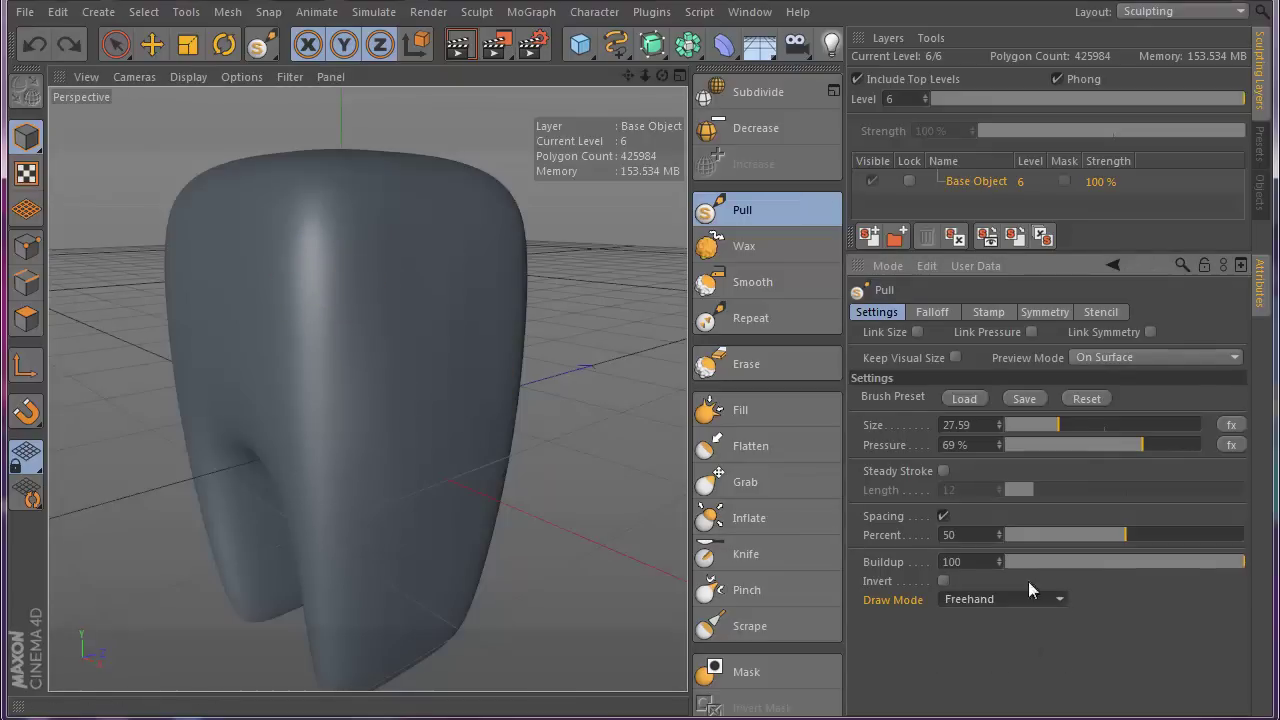
{"action": "left_click", "coordinate": [988, 312]}
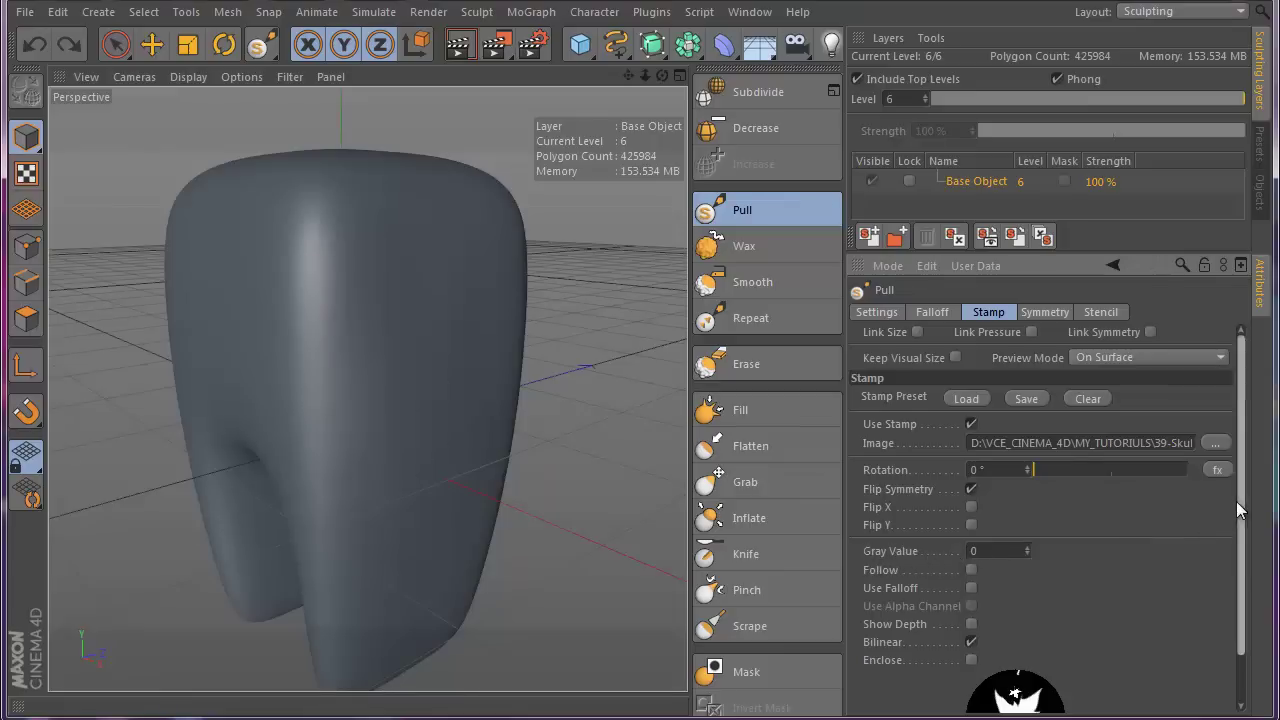
{"action": "left_click_drag", "start_coordinate": [1240, 501], "coordinate": [1240, 568]}
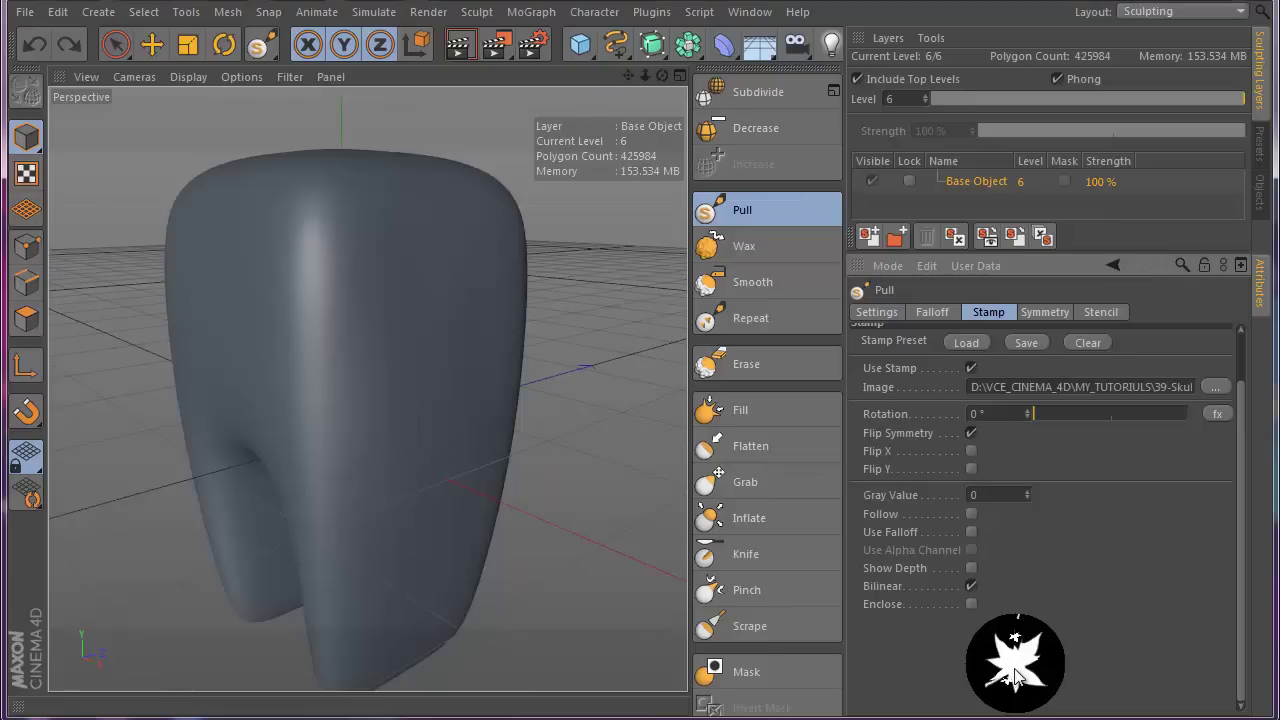
{"action": "double_click", "coordinate": [984, 495]}
{"action": "type", "text": "1"}
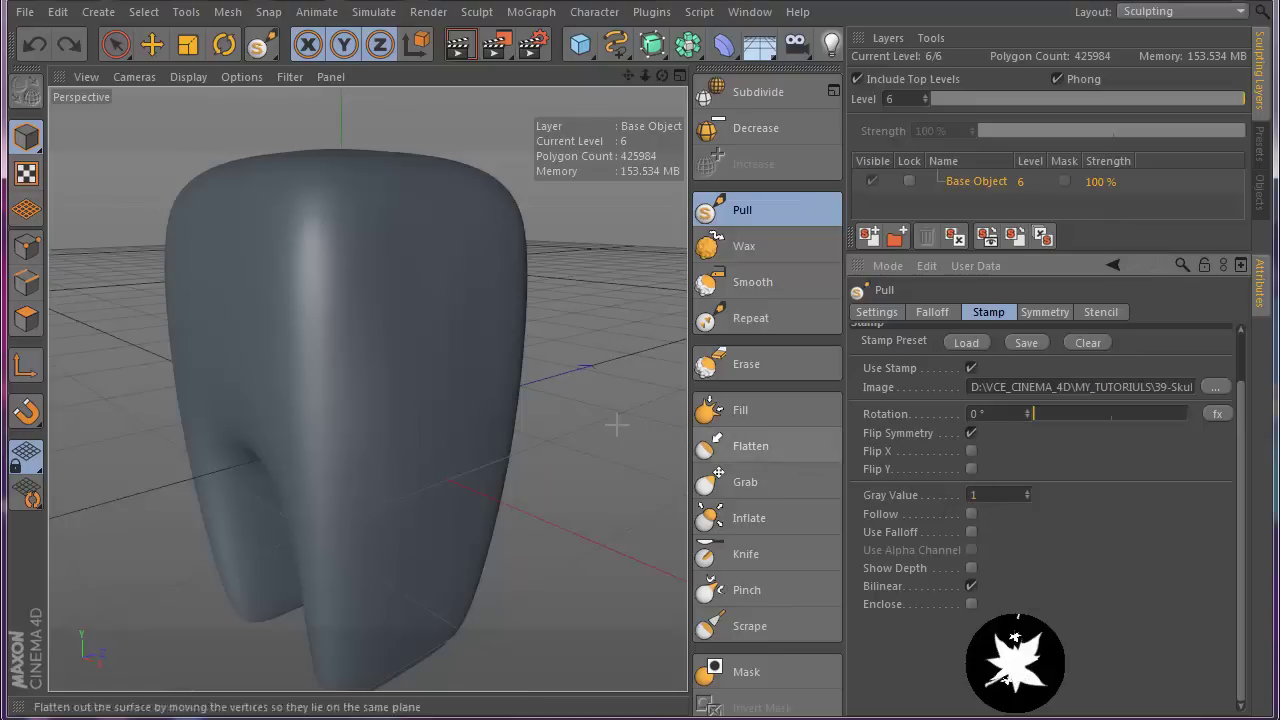
Paint two stamped test strokes on the tooth, then undo both
{"action": "mouse_move", "coordinate": [436, 341]}
{"action": "left_mouse_down"}
{"action": "mouse_move", "coordinate": [425, 500]}
{"action": "mouse_move", "coordinate": [386, 471]}
{"action": "left_mouse_up"}
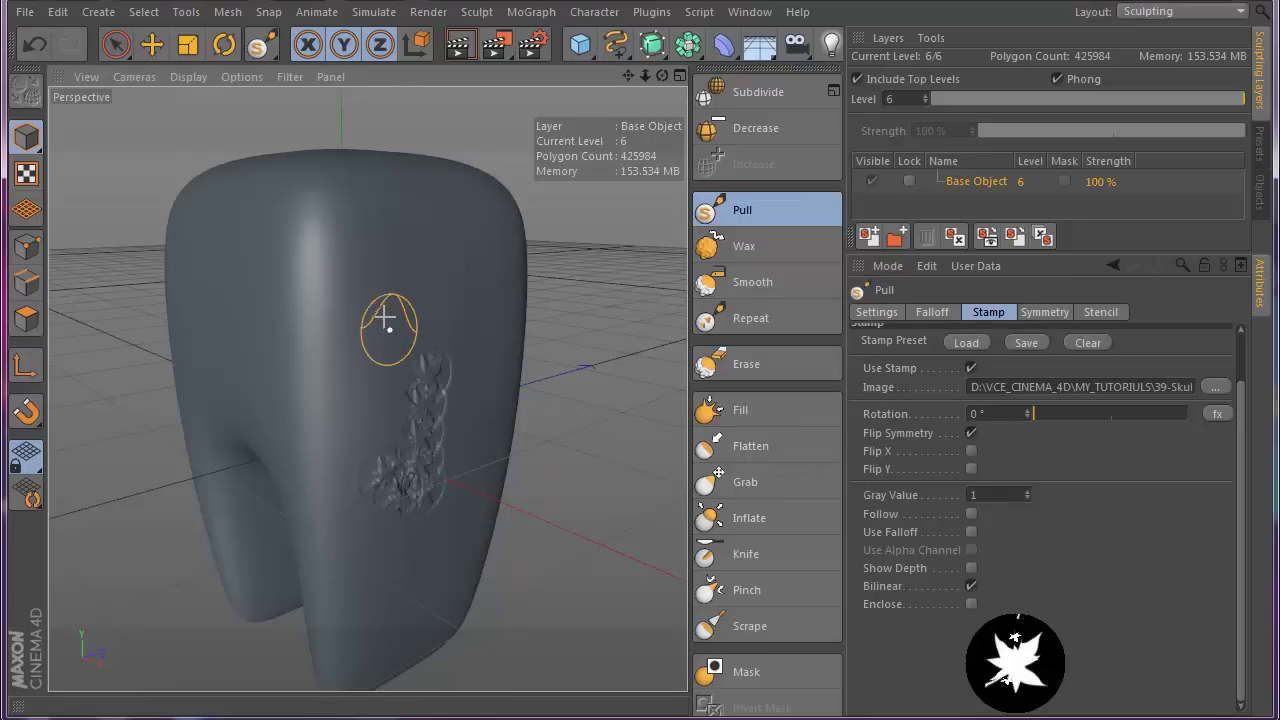
{"action": "left_click_drag", "start_coordinate": [386, 309], "coordinate": [405, 314]}
{"action": "key", "text": "ctrl+z"}
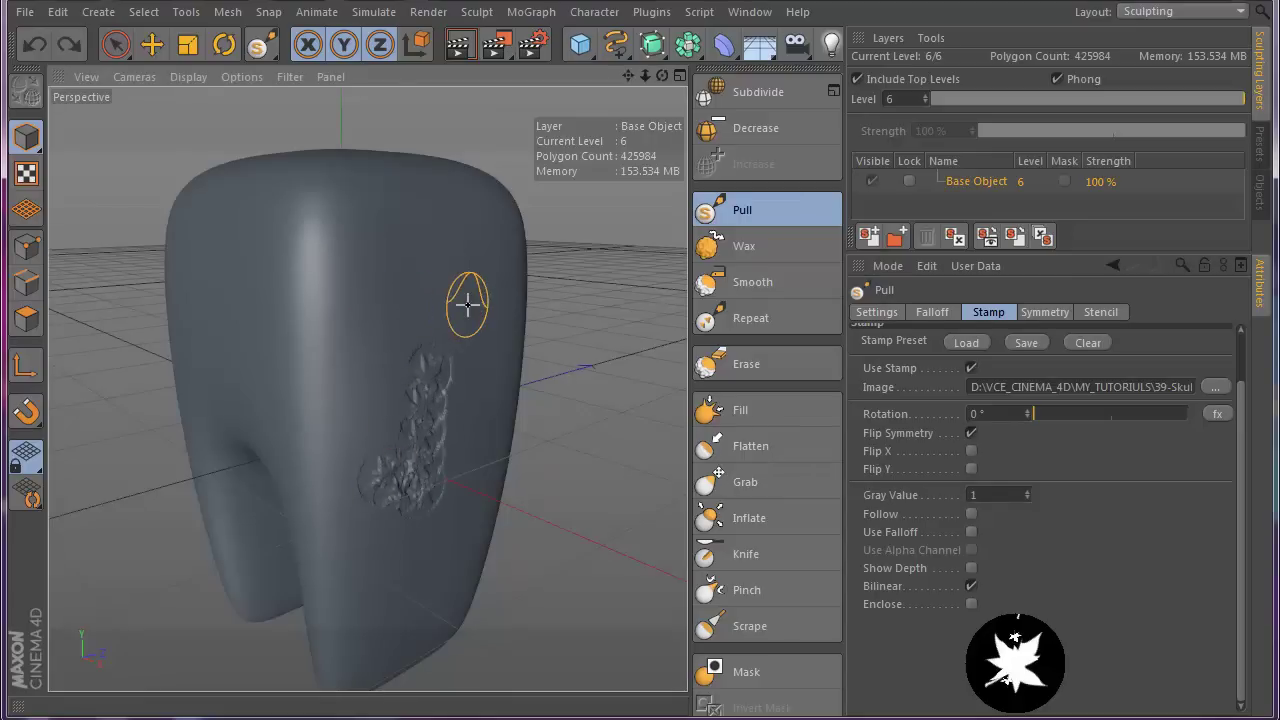
{"action": "key", "text": "ctrl+z"}
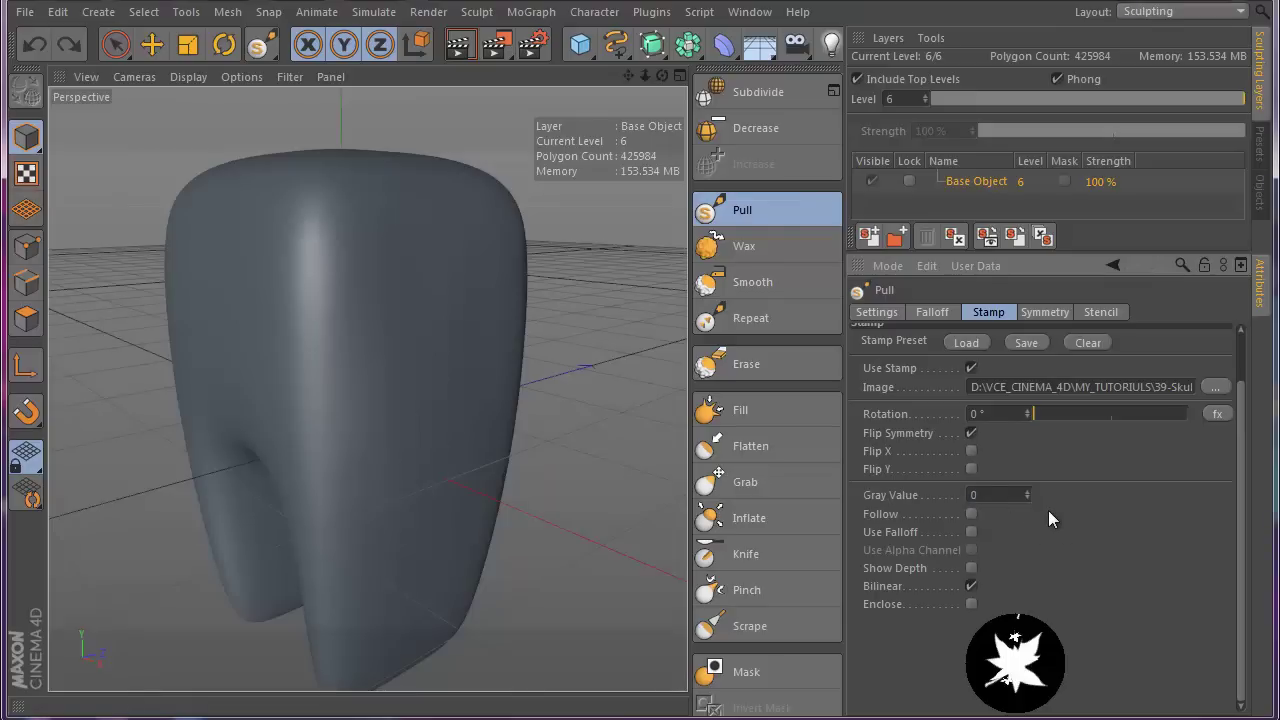
Assign noise_02 from Sculpt Brush Presets > Noise as the stamp image, giving Gray Value 0.502
{"action": "left_click", "coordinate": [1262, 160]}
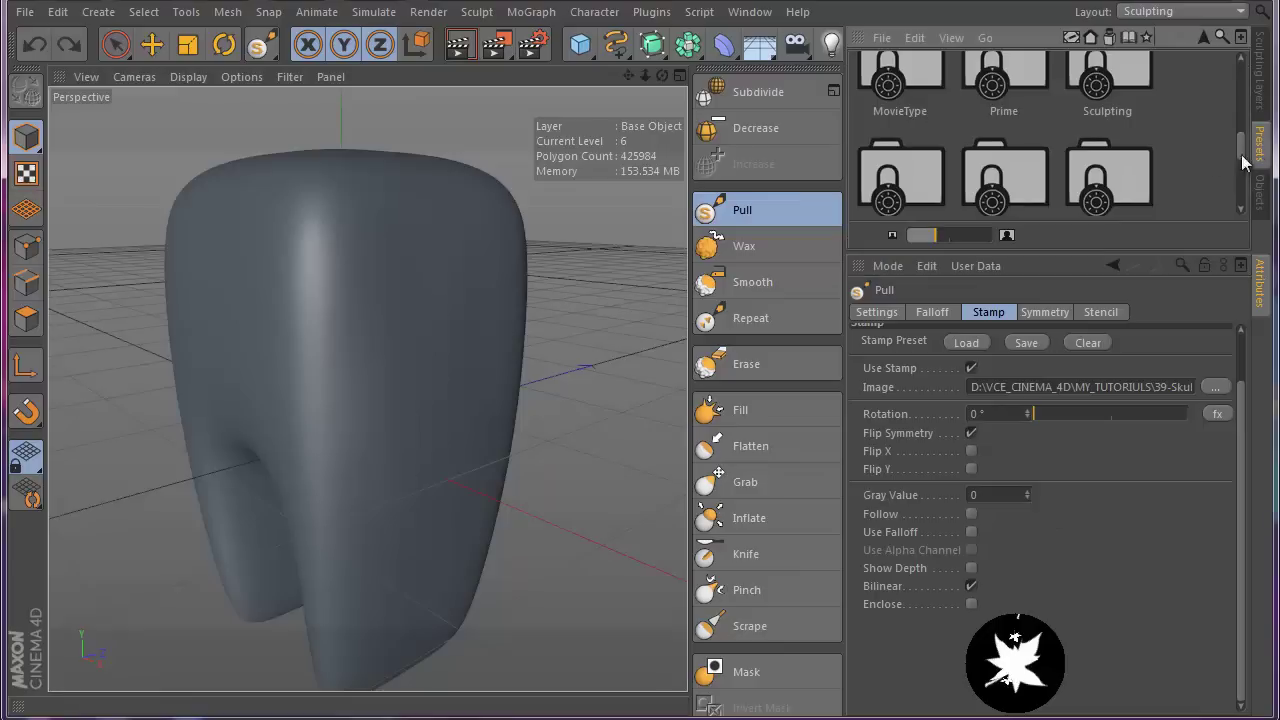
{"action": "scroll", "coordinate": [1105, 125], "scroll_direction": "up", "scroll_amount": 2}
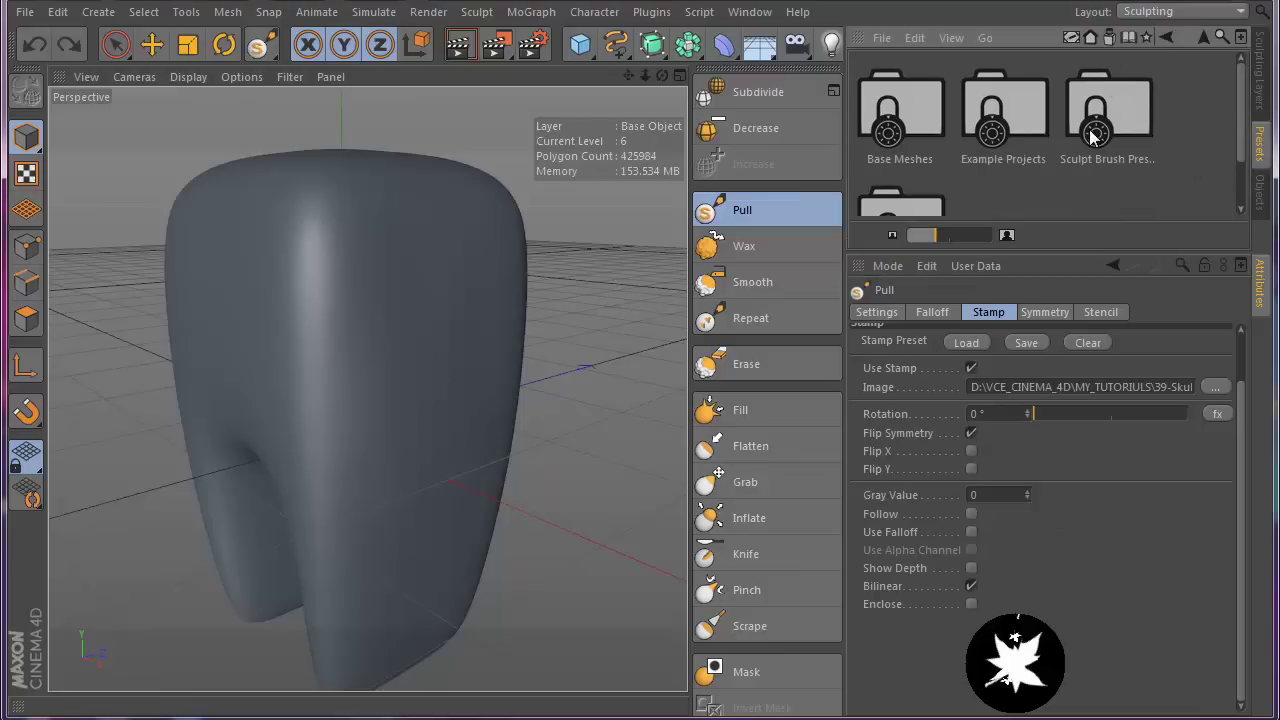
{"action": "double_click", "coordinate": [1097, 125]}
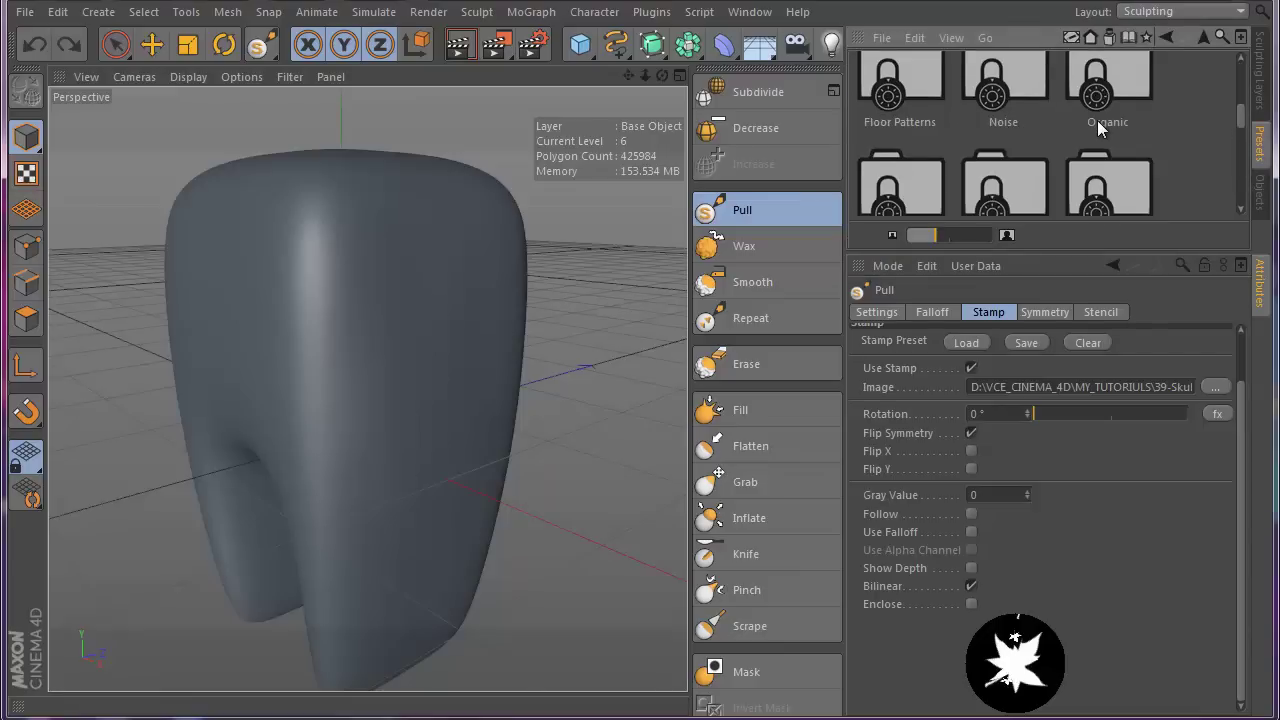
{"action": "double_click", "coordinate": [1009, 90]}
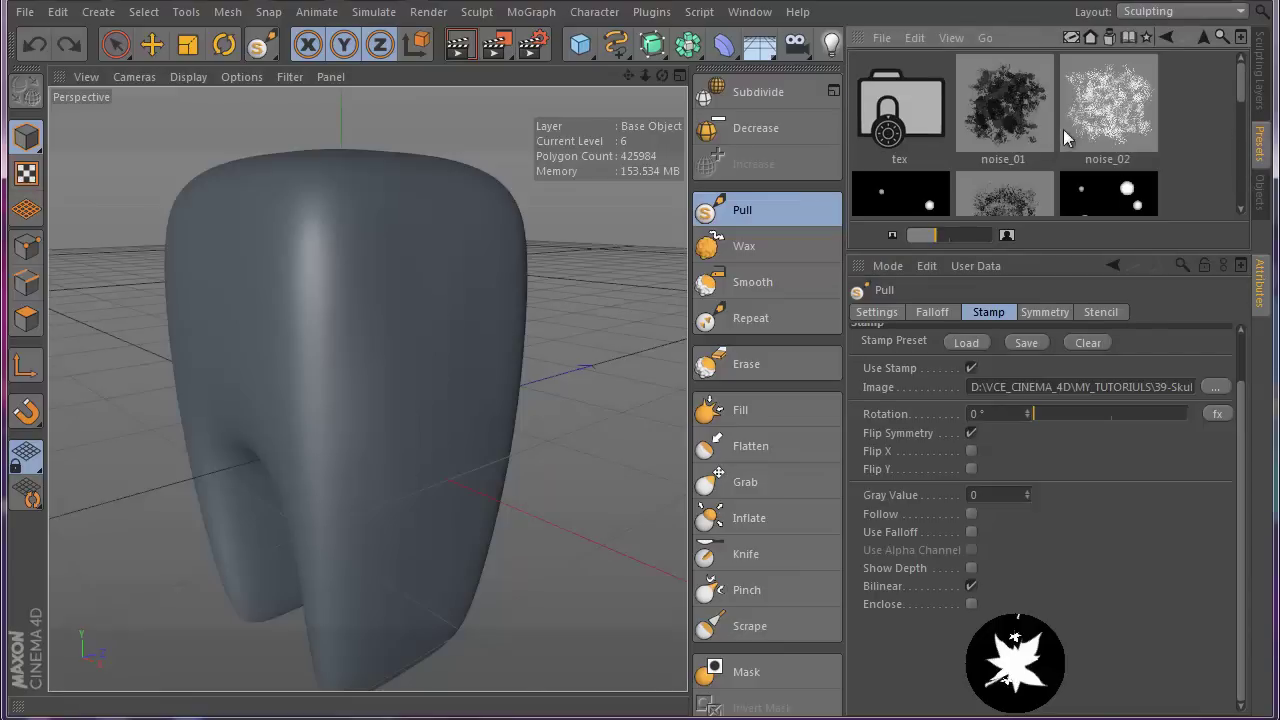
{"action": "left_click", "coordinate": [1102, 117]}
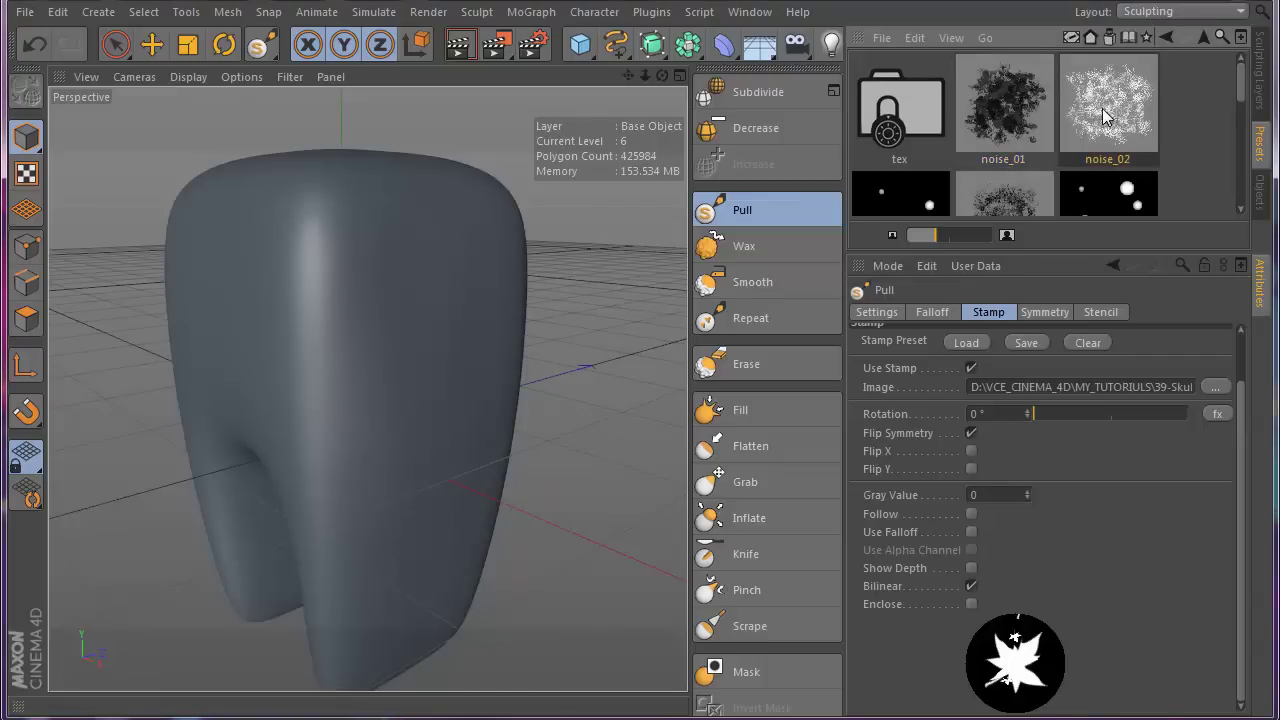
{"action": "double_click", "coordinate": [1103, 117]}
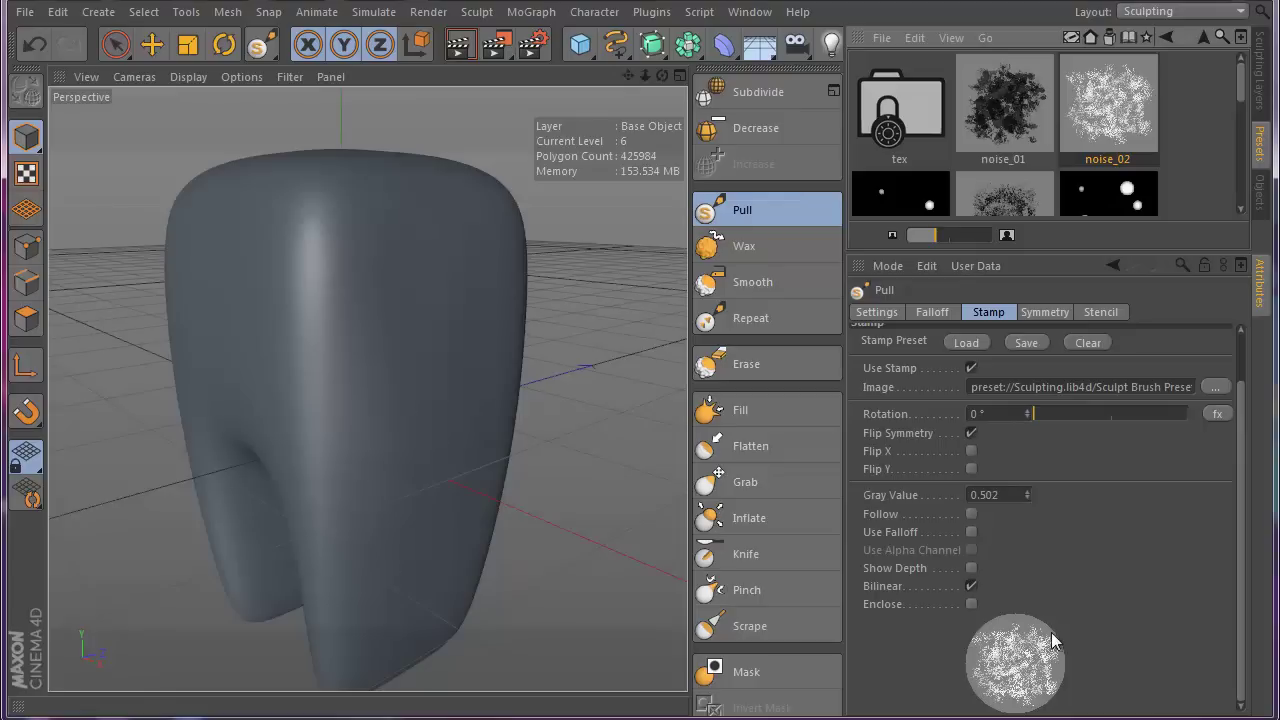
{"action": "left_click_drag", "start_coordinate": [372, 321], "coordinate": [394, 286]}
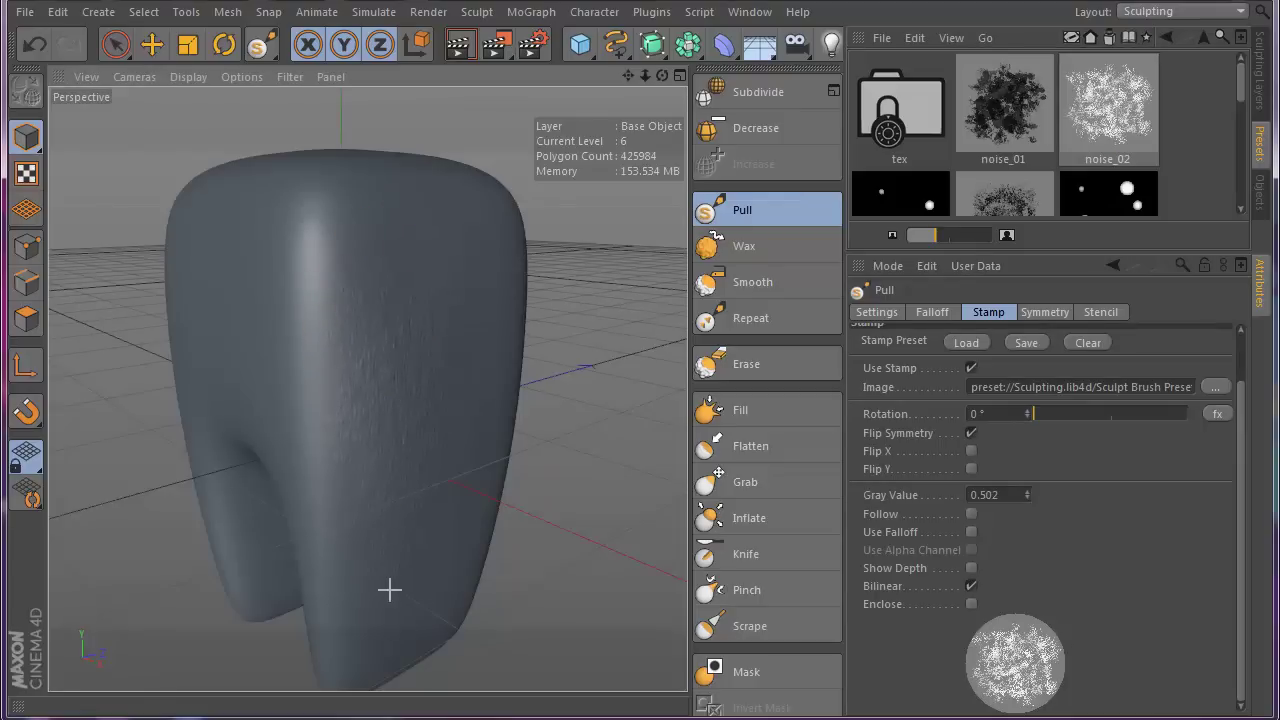
{"action": "left_click_drag", "start_coordinate": [363, 244], "coordinate": [398, 350]}
{"action": "key", "text": "ctrl+z"}
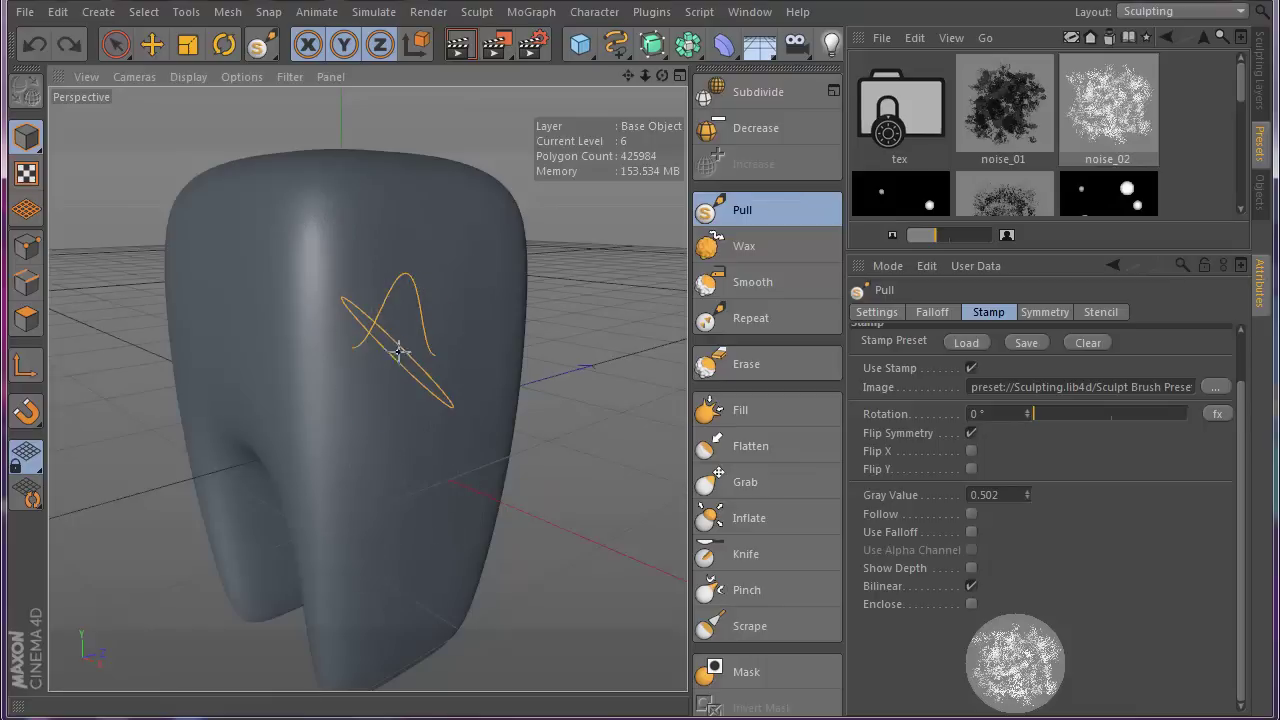
{"action": "key", "text": "ctrl+z"}
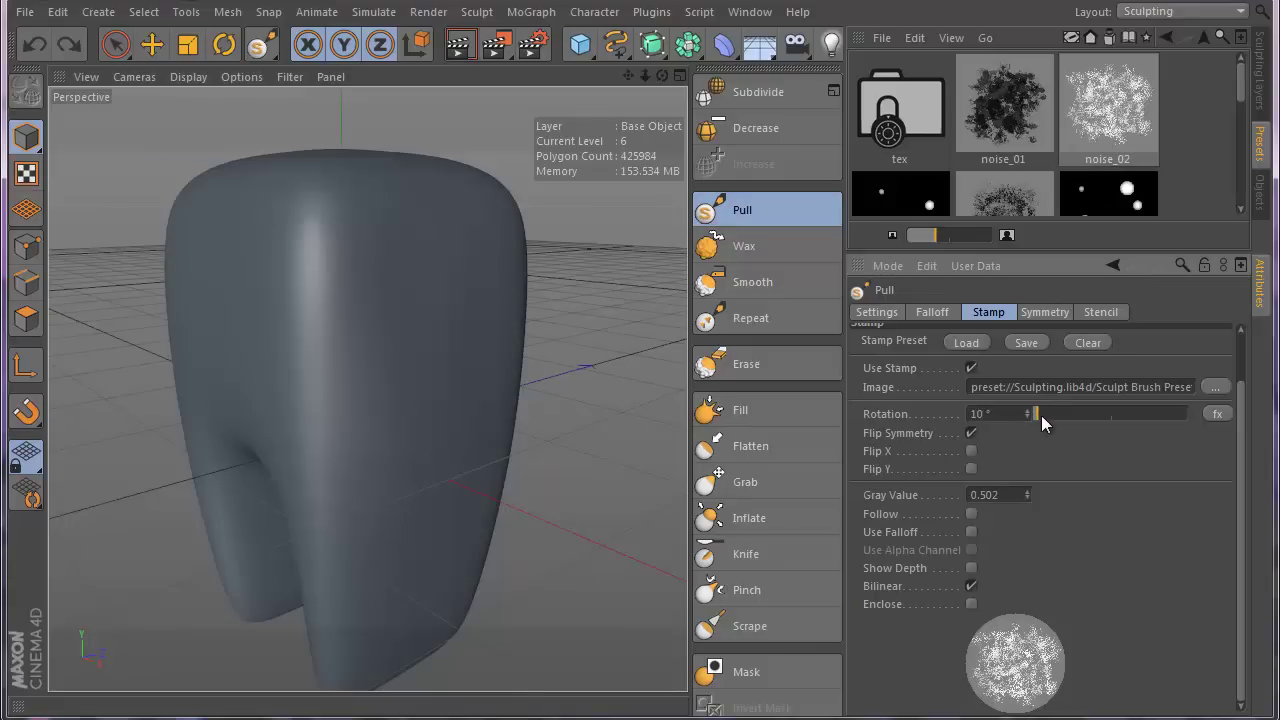
{"action": "mouse_move", "coordinate": [1041, 415]}
{"action": "left_mouse_down"}
{"action": "mouse_move", "coordinate": [1108, 414]}
{"action": "mouse_move", "coordinate": [1025, 428]}
{"action": "left_mouse_up"}
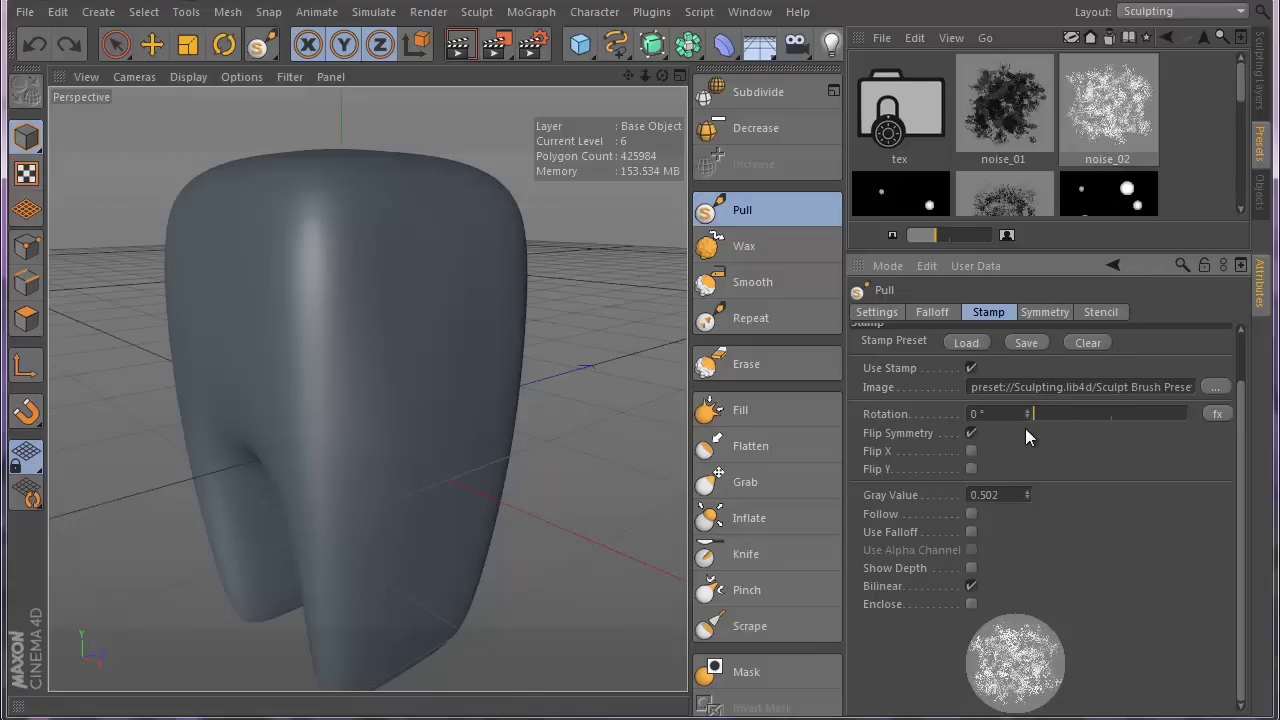
Try the stamp's Follow and Use Falloff options, then switch both back off
{"action": "left_click", "coordinate": [970, 470]}
{"action": "left_click", "coordinate": [970, 470]}
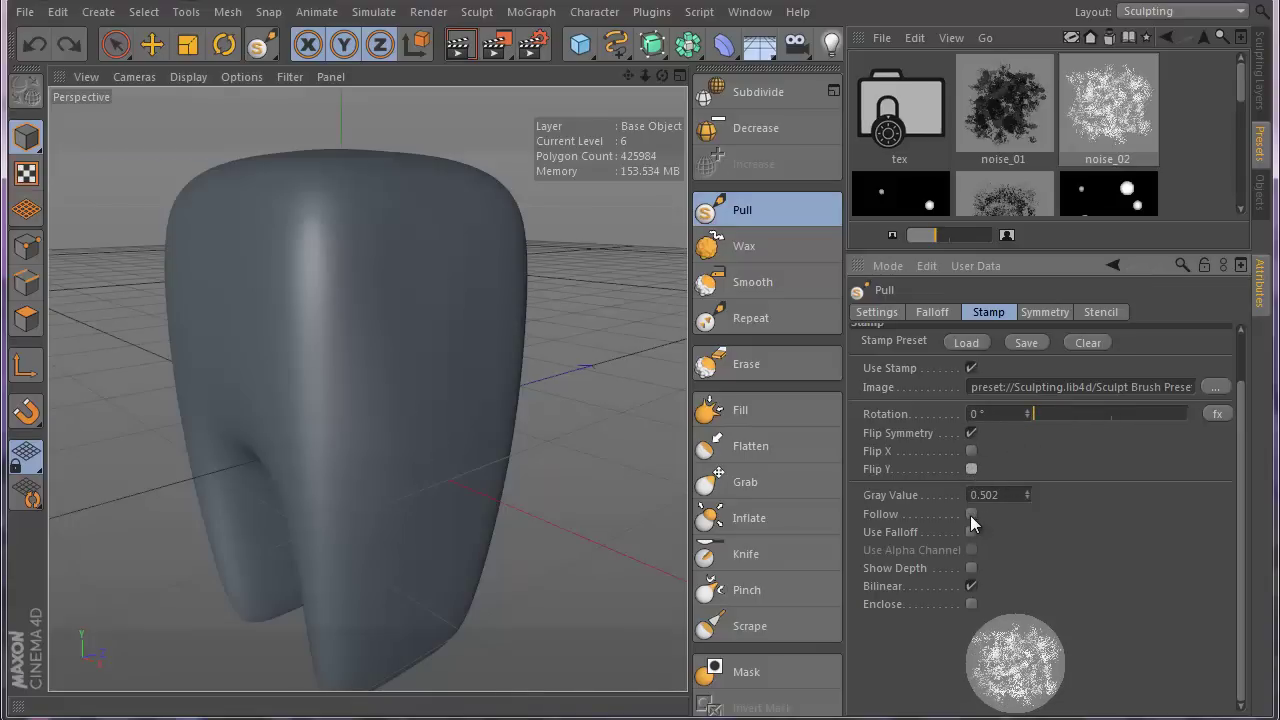
{"action": "left_click", "coordinate": [970, 515]}
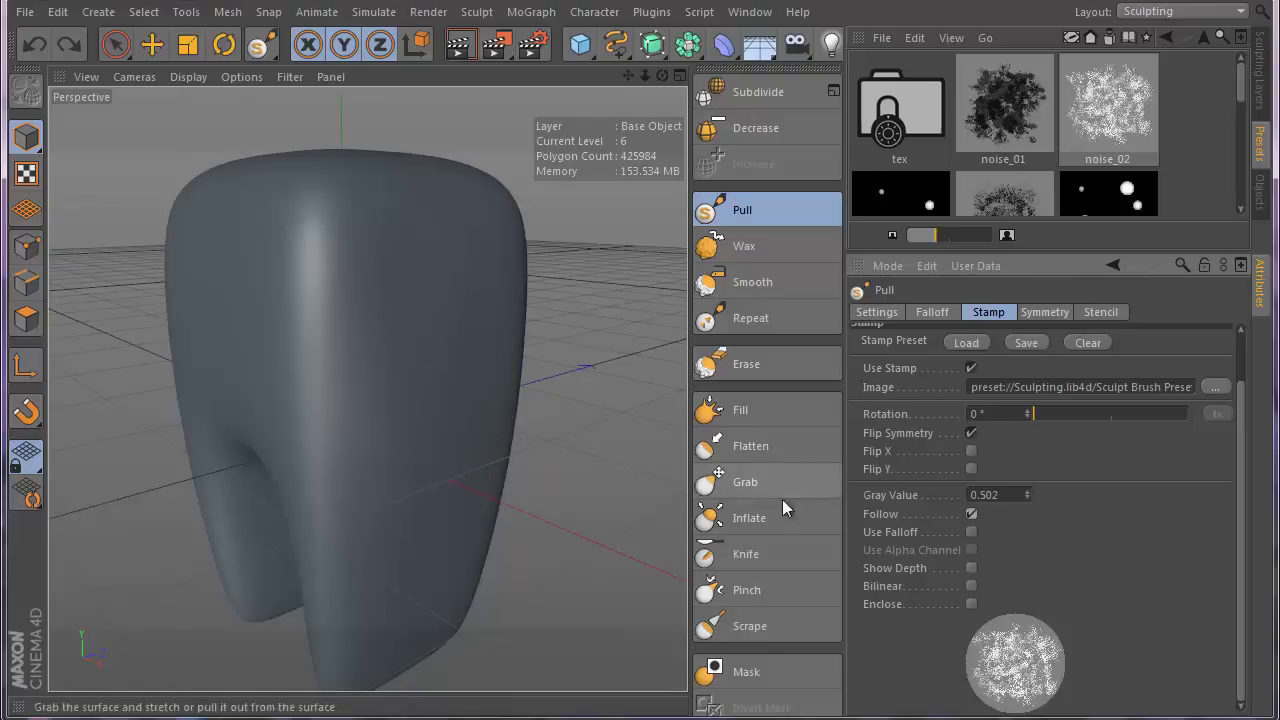
{"action": "left_click", "coordinate": [971, 532]}
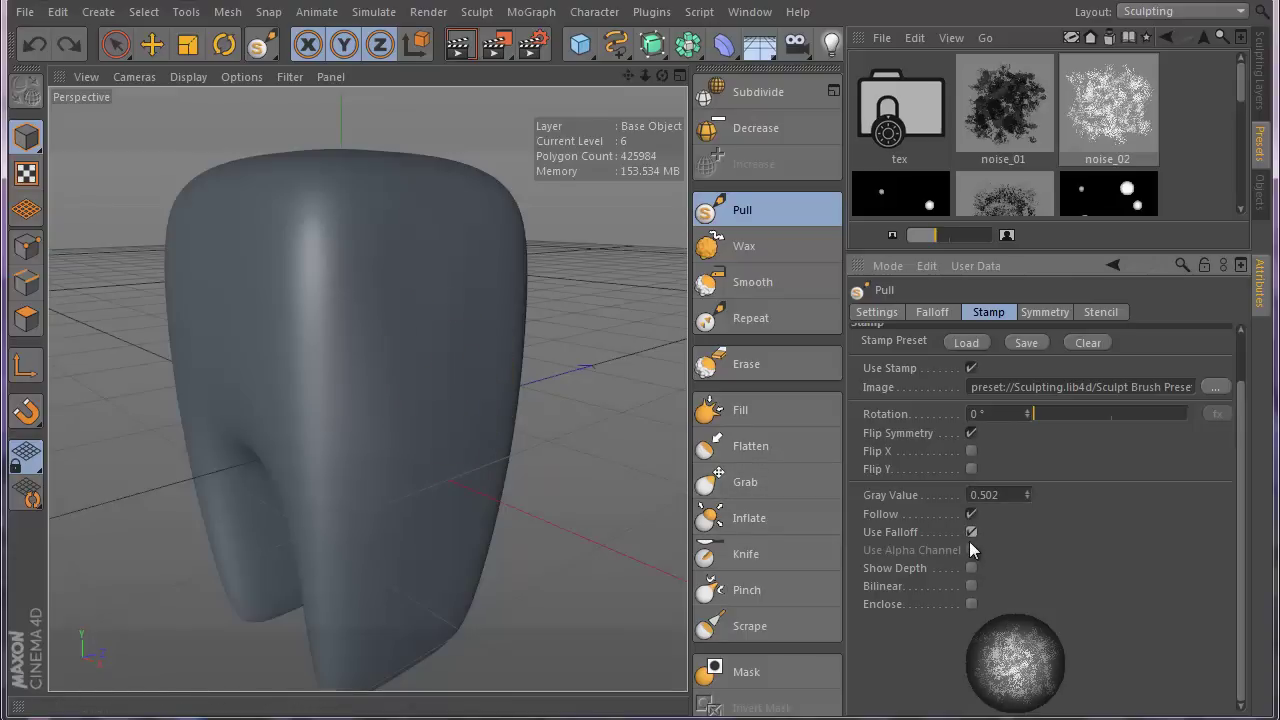
{"action": "left_click", "coordinate": [970, 532]}
{"action": "left_click", "coordinate": [970, 514]}
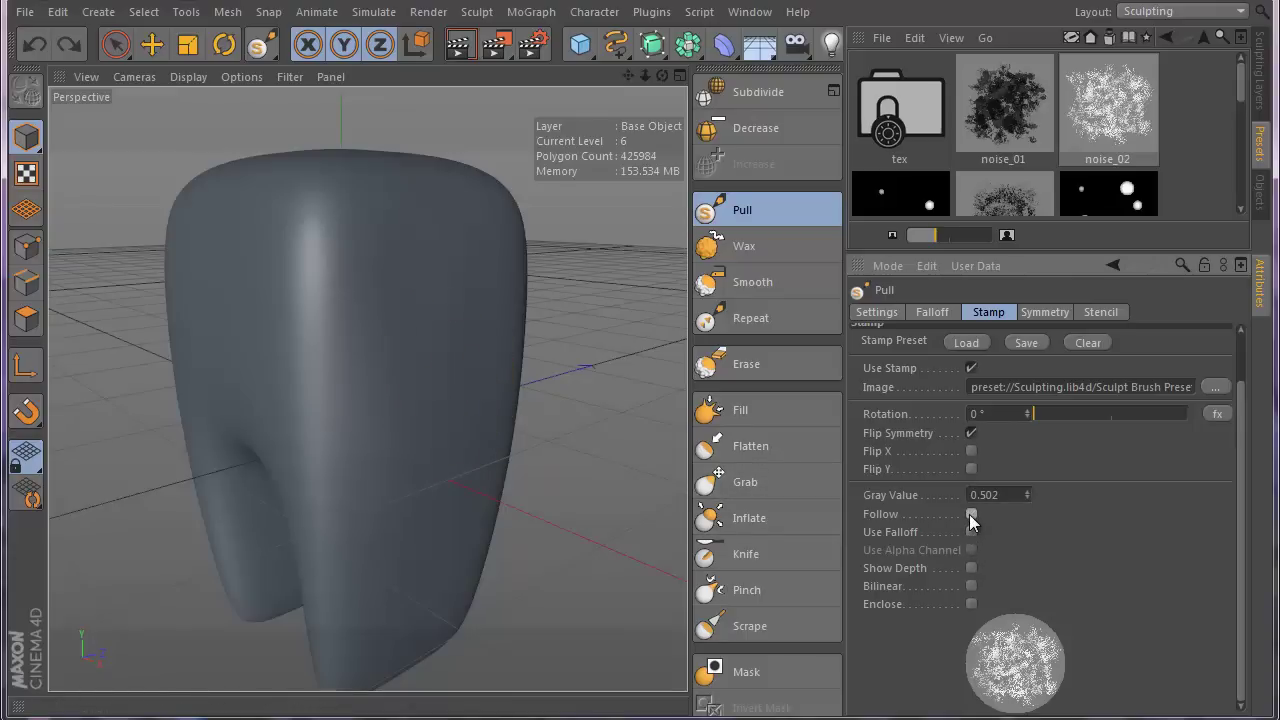
Toggle Show Depth and Enclose on and off, then uncheck Use Stamp
{"action": "left_click", "coordinate": [971, 568]}
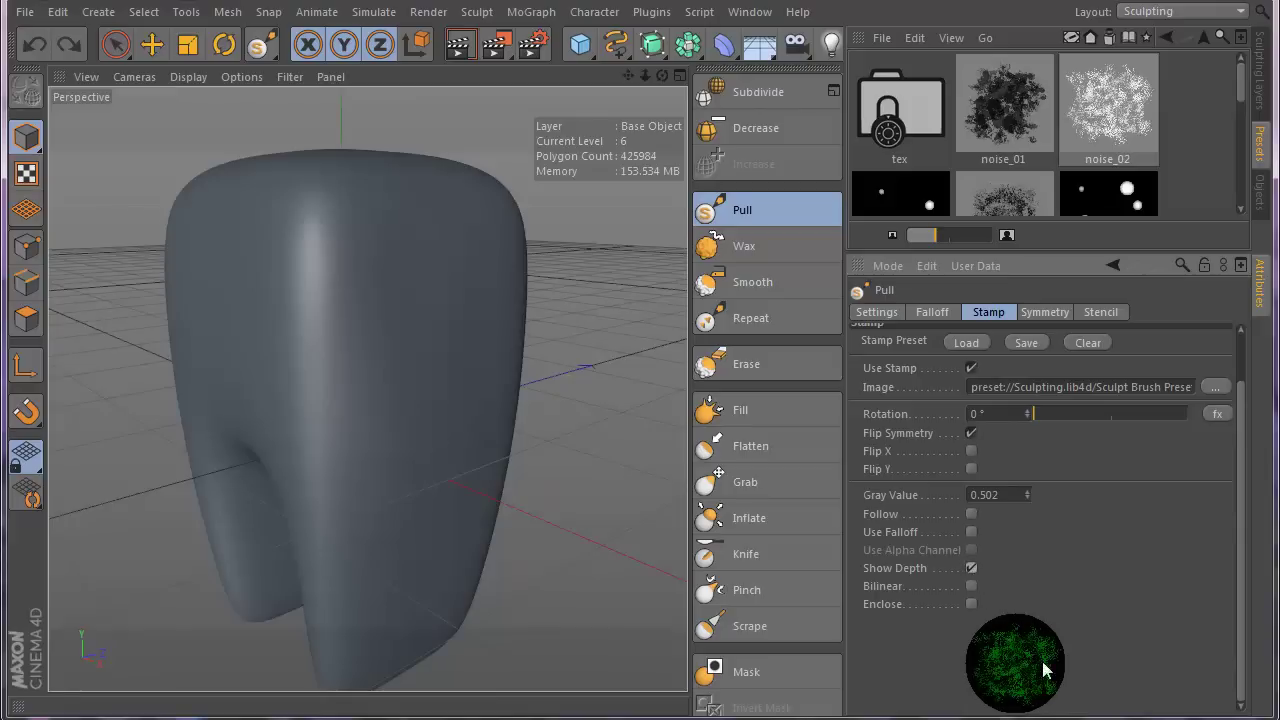
{"action": "left_click", "coordinate": [971, 568]}
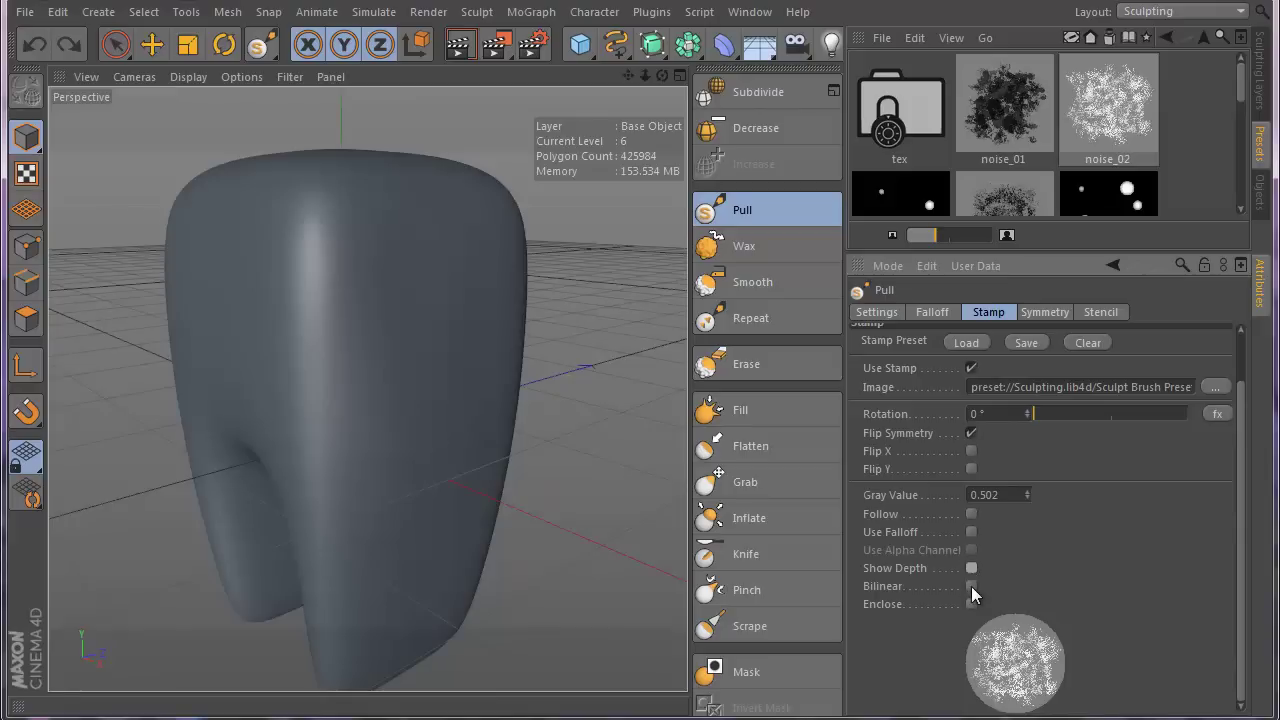
{"action": "left_click", "coordinate": [970, 603]}
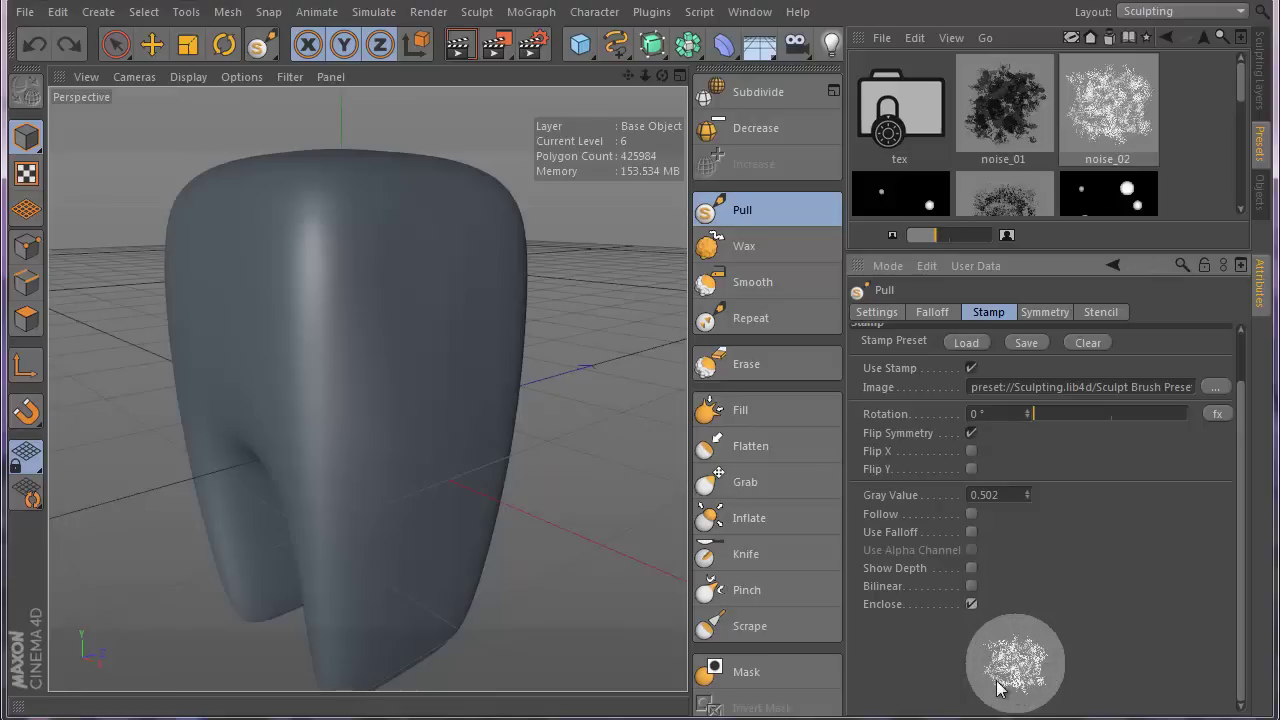
{"action": "left_click", "coordinate": [970, 604]}
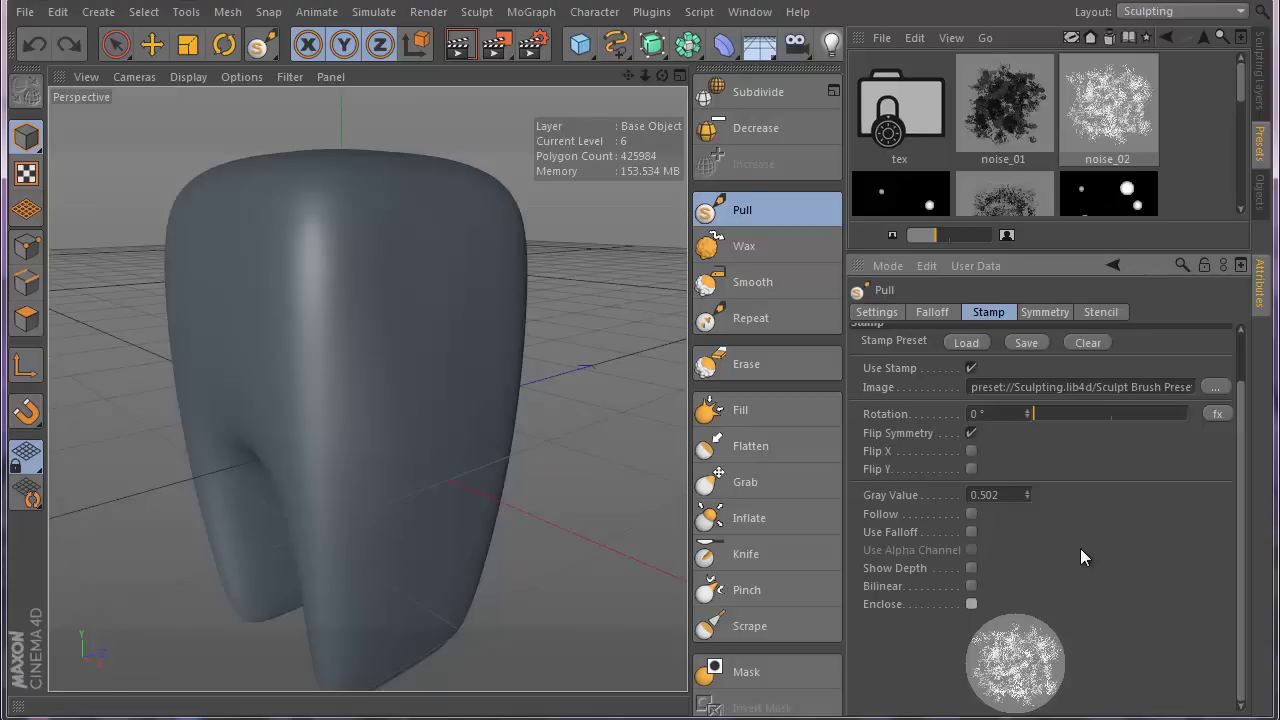
{"action": "left_click", "coordinate": [971, 368]}
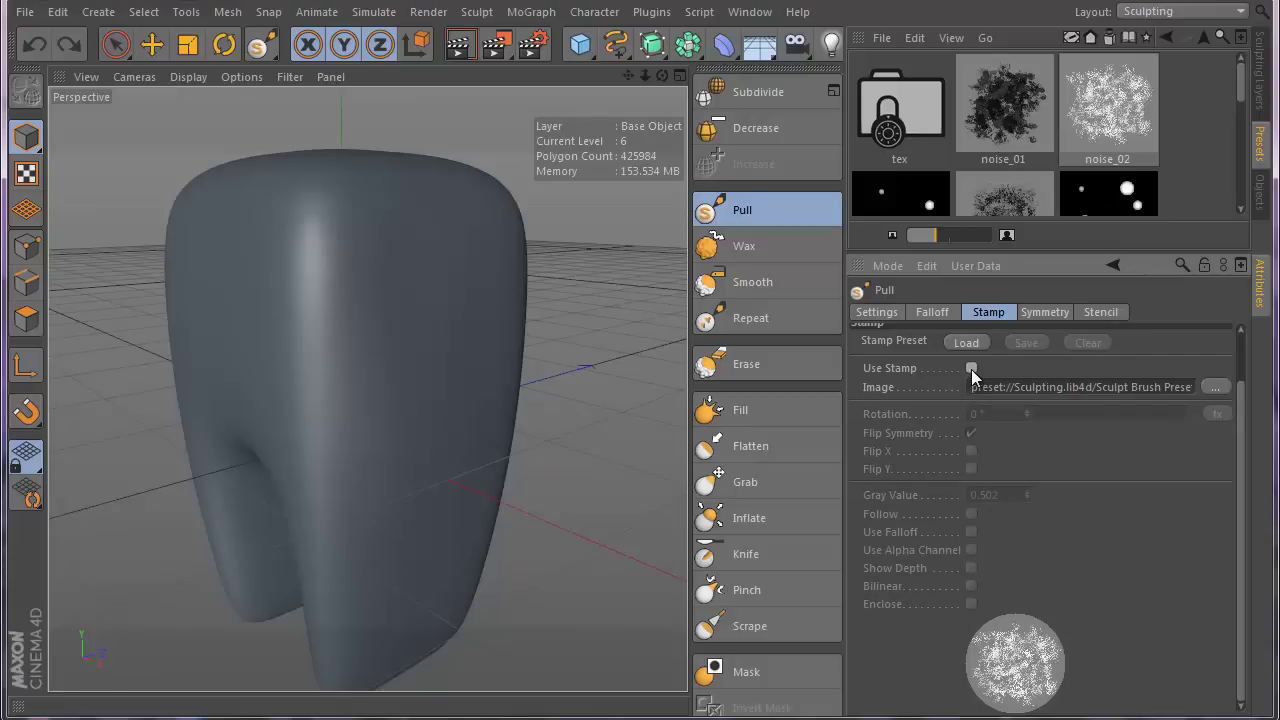
Choose zub-2.jpg from the pics folder as the Pull brush's stencil image
{"action": "left_click", "coordinate": [1095, 312]}
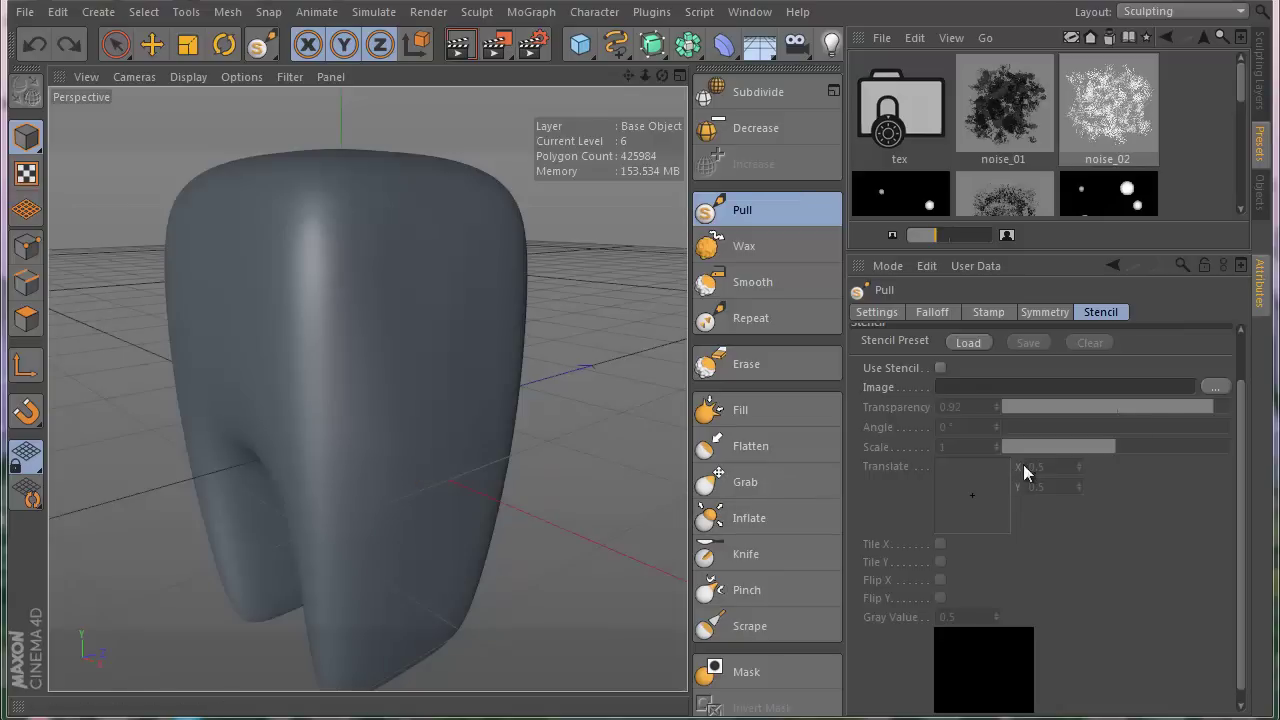
{"action": "left_click", "coordinate": [1215, 386]}
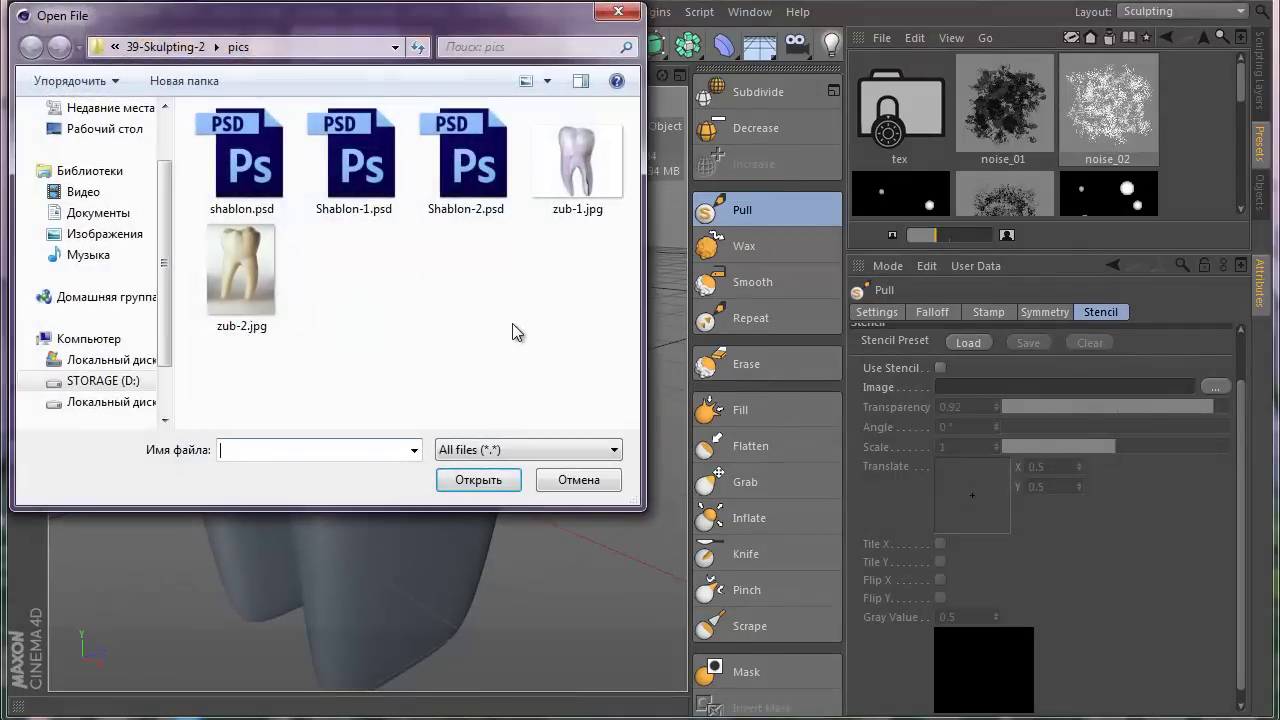
{"action": "left_click", "coordinate": [250, 268]}
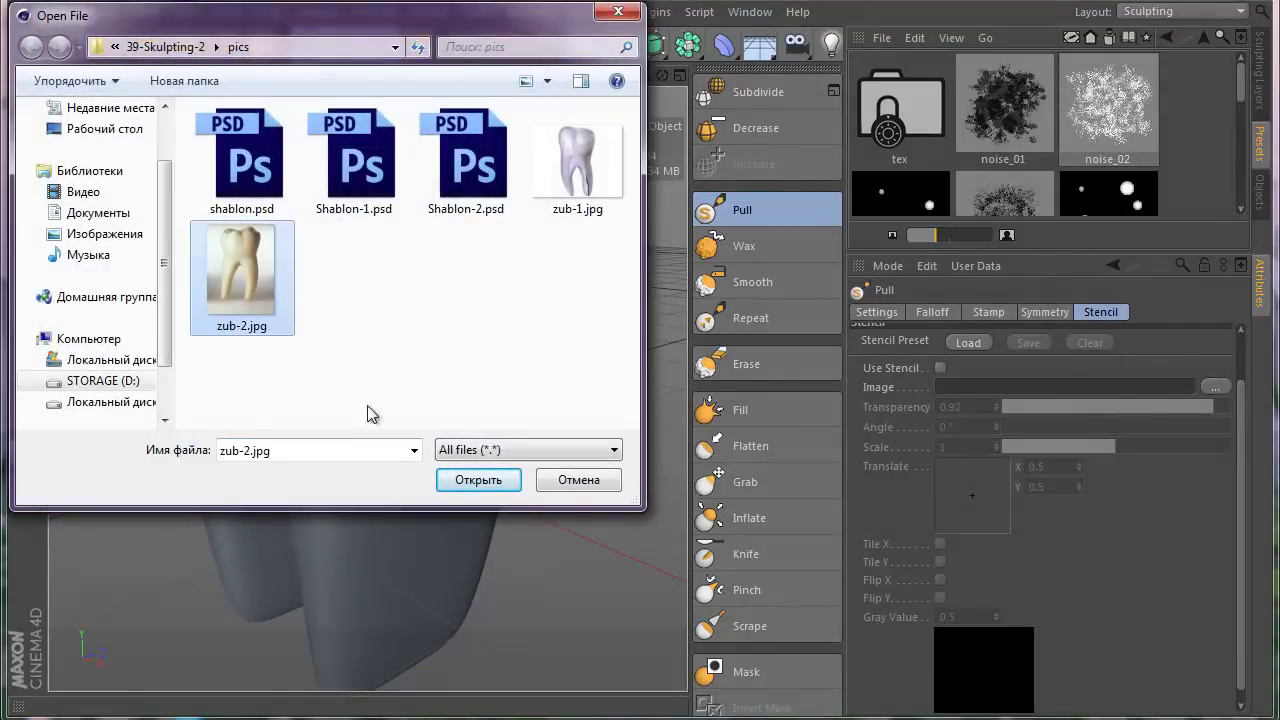
{"action": "left_click", "coordinate": [476, 480]}
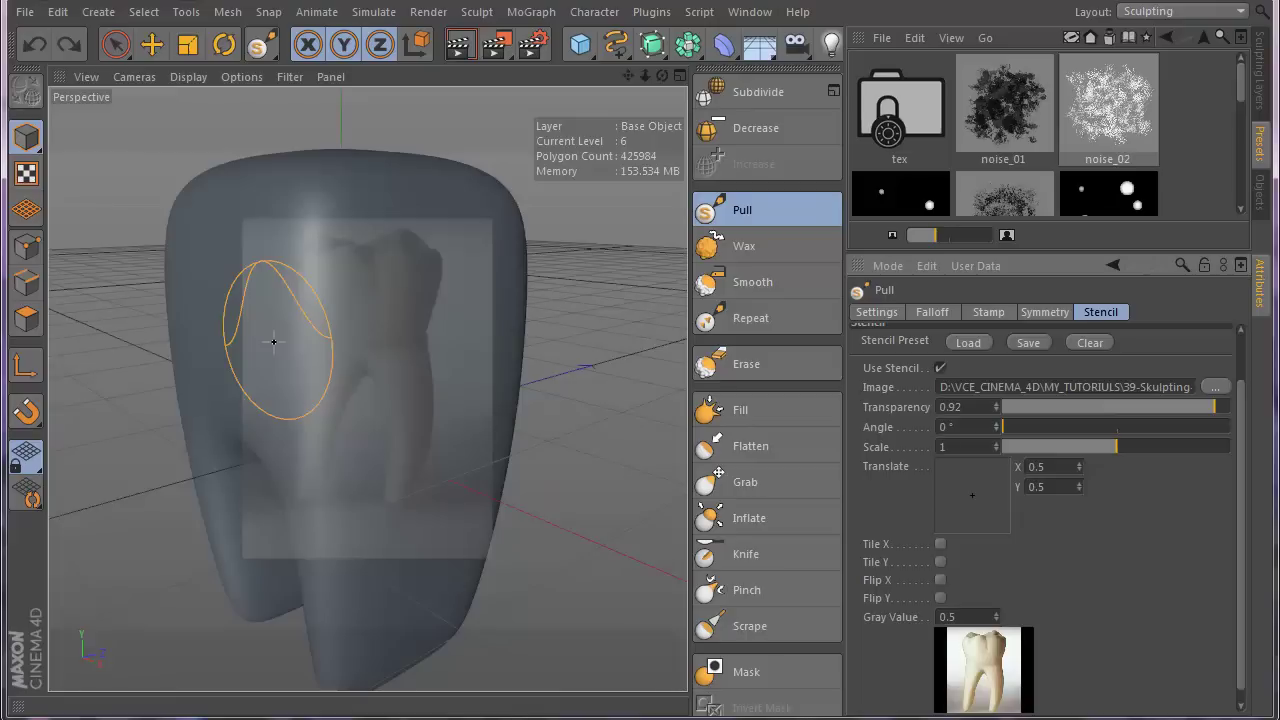
Trace the stencil's crown and root contours as ridges, undo them, and uncheck Use Stencil
{"action": "left_click_drag", "start_coordinate": [274, 337], "coordinate": [280, 257]}
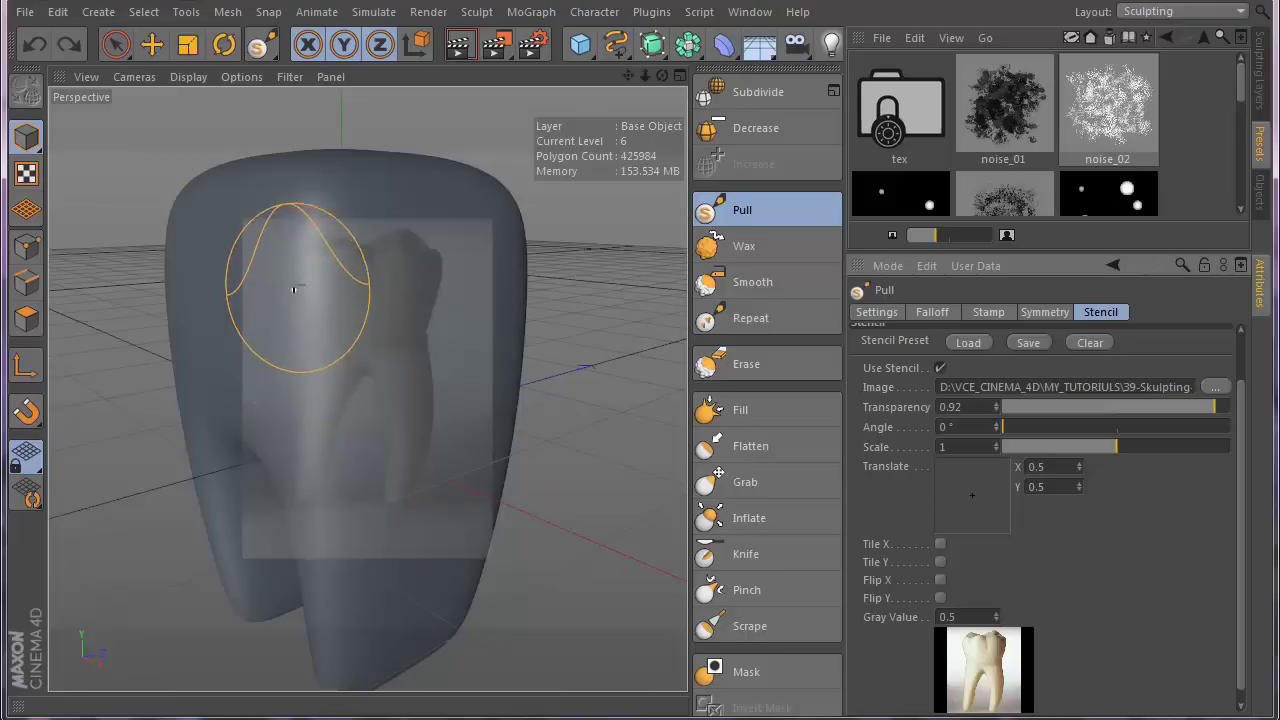
{"action": "left_click_drag", "start_coordinate": [438, 256], "coordinate": [430, 340]}
{"action": "left_click_drag", "start_coordinate": [300, 250], "coordinate": [340, 425]}
{"action": "left_click_drag", "start_coordinate": [440, 300], "coordinate": [429, 437]}
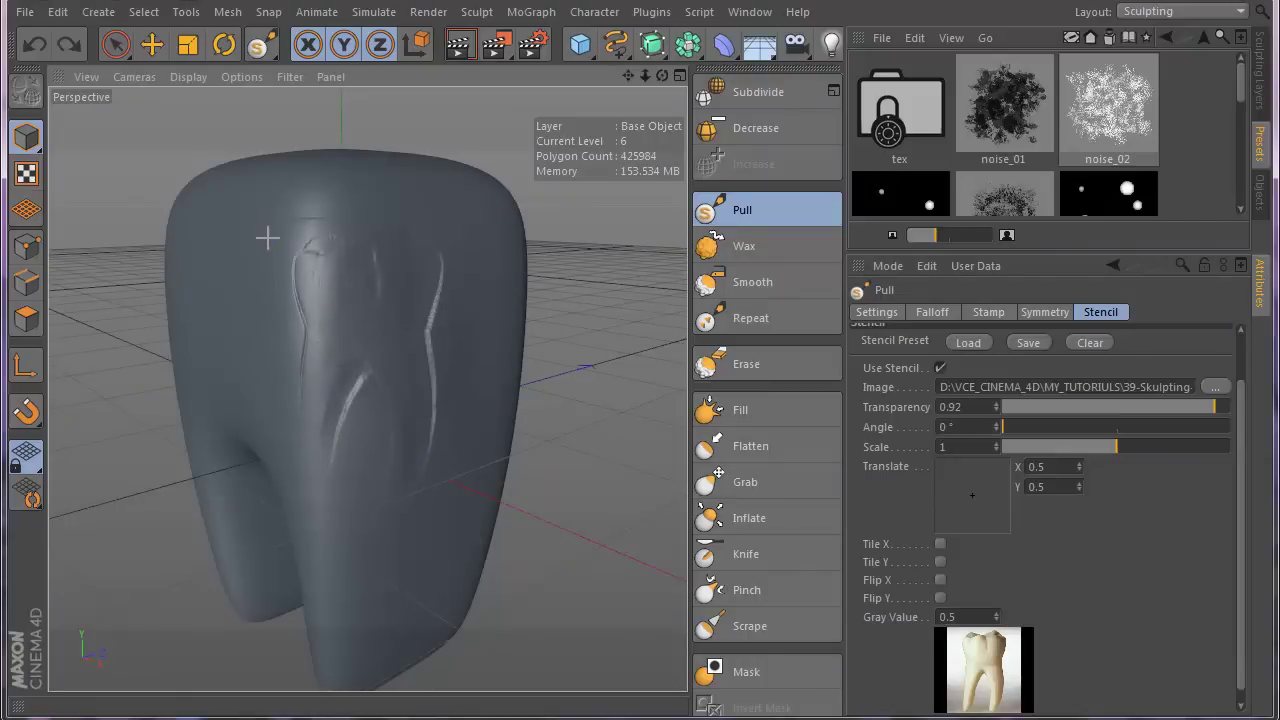
{"action": "mouse_move", "coordinate": [268, 238]}
{"action": "left_mouse_down"}
{"action": "mouse_move", "coordinate": [400, 240]}
{"action": "mouse_move", "coordinate": [449, 297]}
{"action": "mouse_move", "coordinate": [431, 440]}
{"action": "left_mouse_up"}
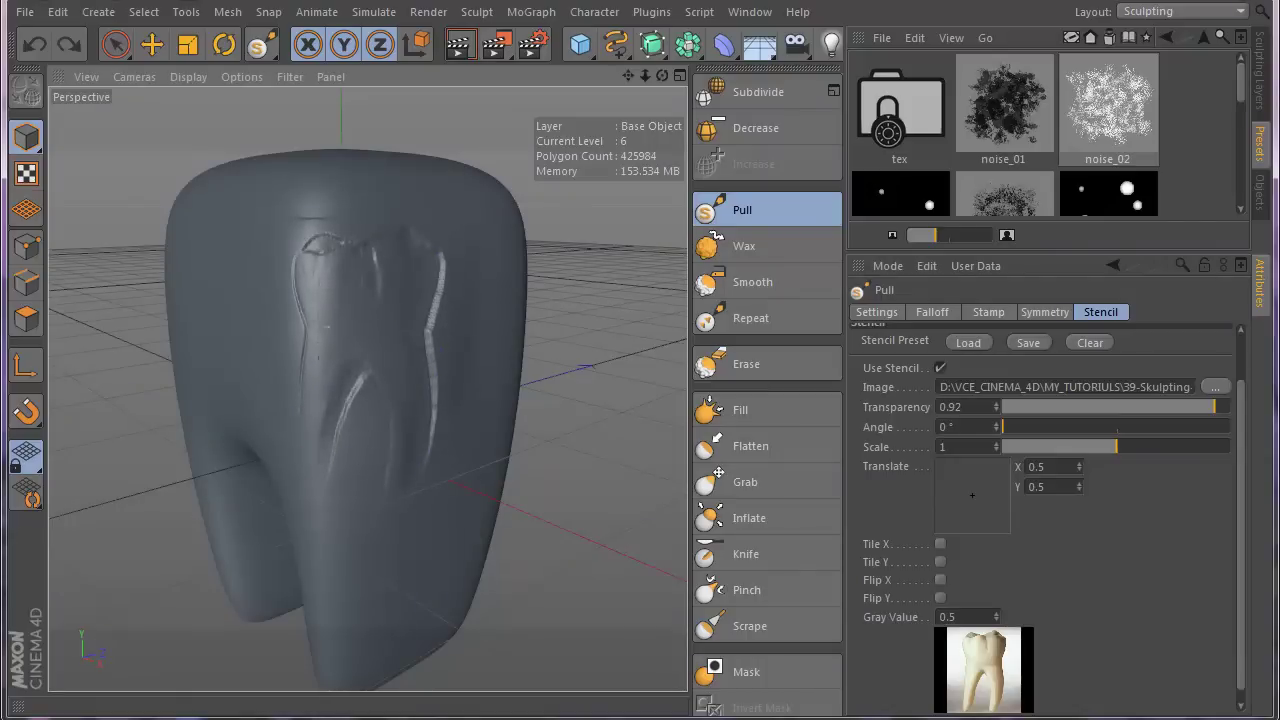
{"action": "left_click_drag", "start_coordinate": [303, 320], "coordinate": [334, 481]}
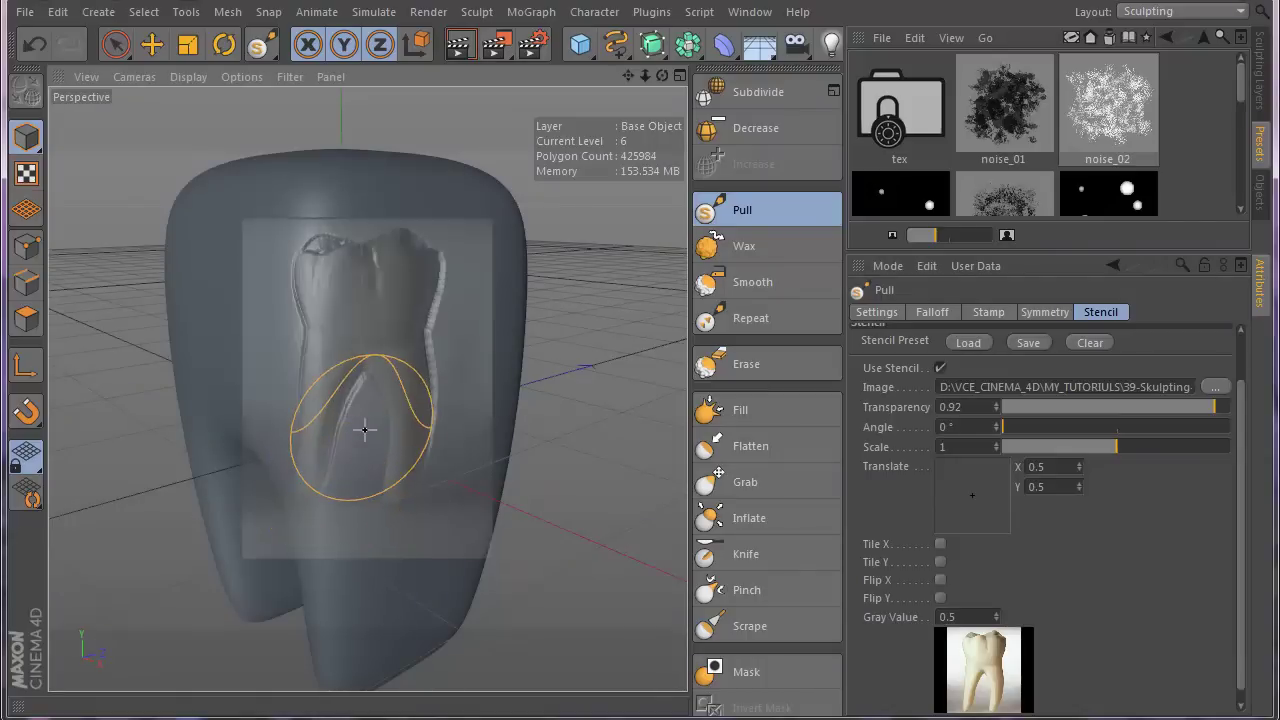
{"action": "key", "text": "ctrl+z"}
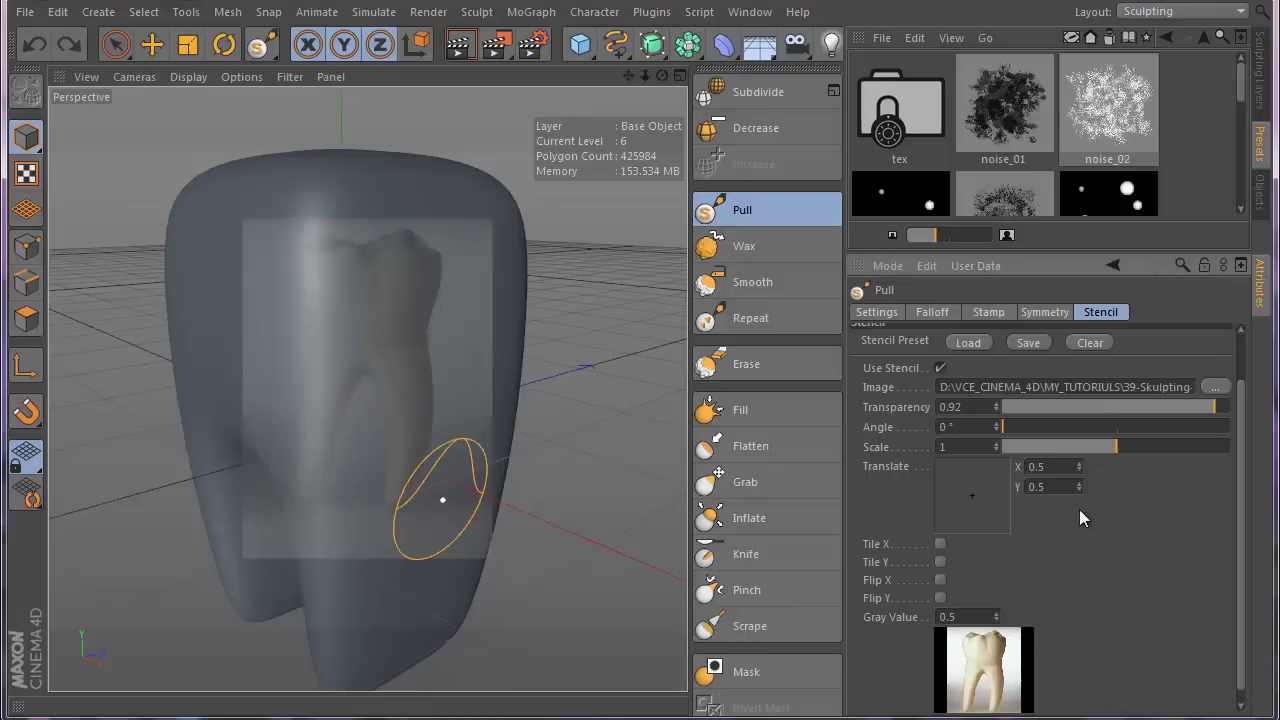
{"action": "left_click", "coordinate": [940, 367]}
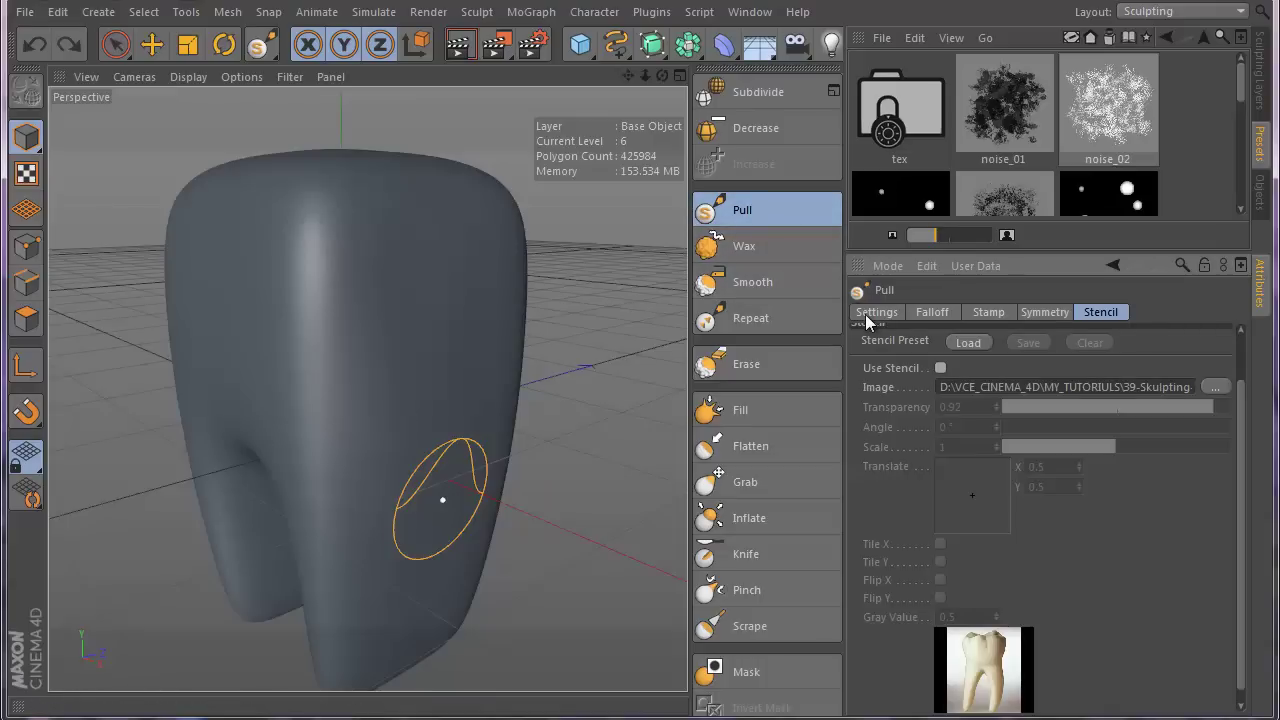
Re-enable the noise stamp, paint a noisy stroke across the tooth's front, then disable the stamp
{"action": "left_click", "coordinate": [988, 314]}
{"action": "left_click", "coordinate": [971, 368]}
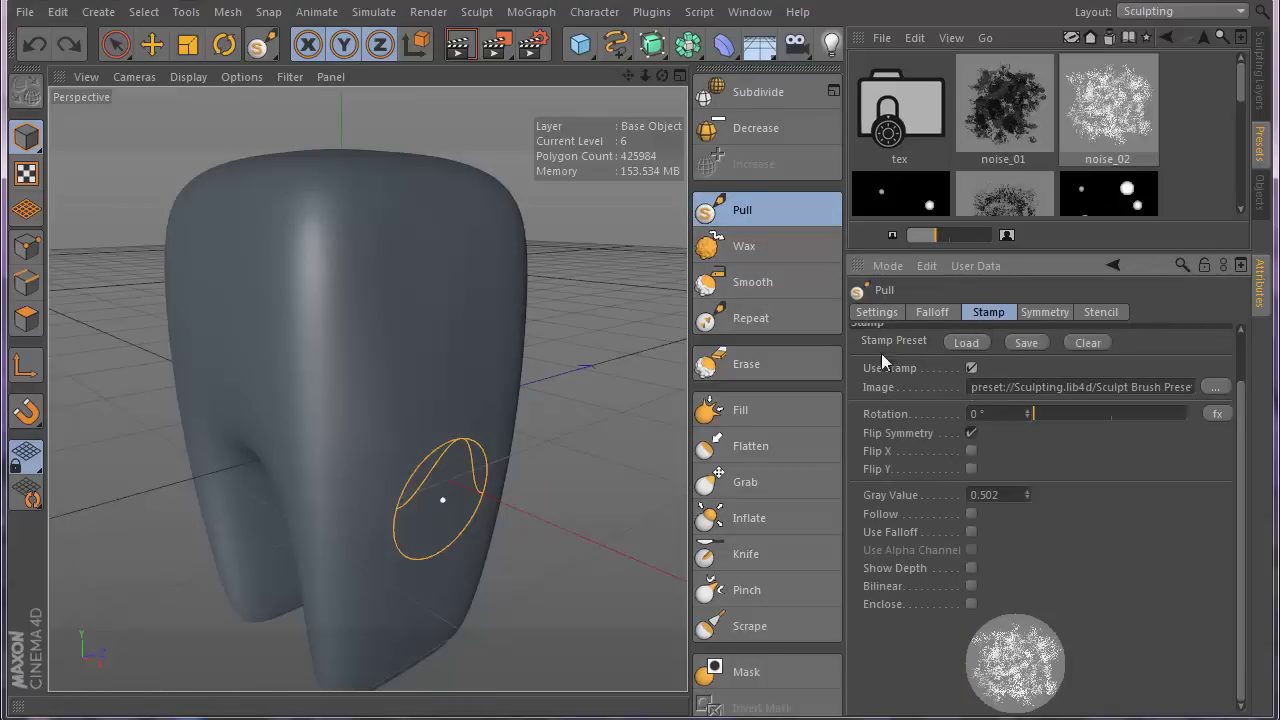
{"action": "mouse_move", "coordinate": [371, 357]}
{"action": "left_mouse_down"}
{"action": "mouse_move", "coordinate": [386, 406]}
{"action": "mouse_move", "coordinate": [454, 374]}
{"action": "left_mouse_up"}
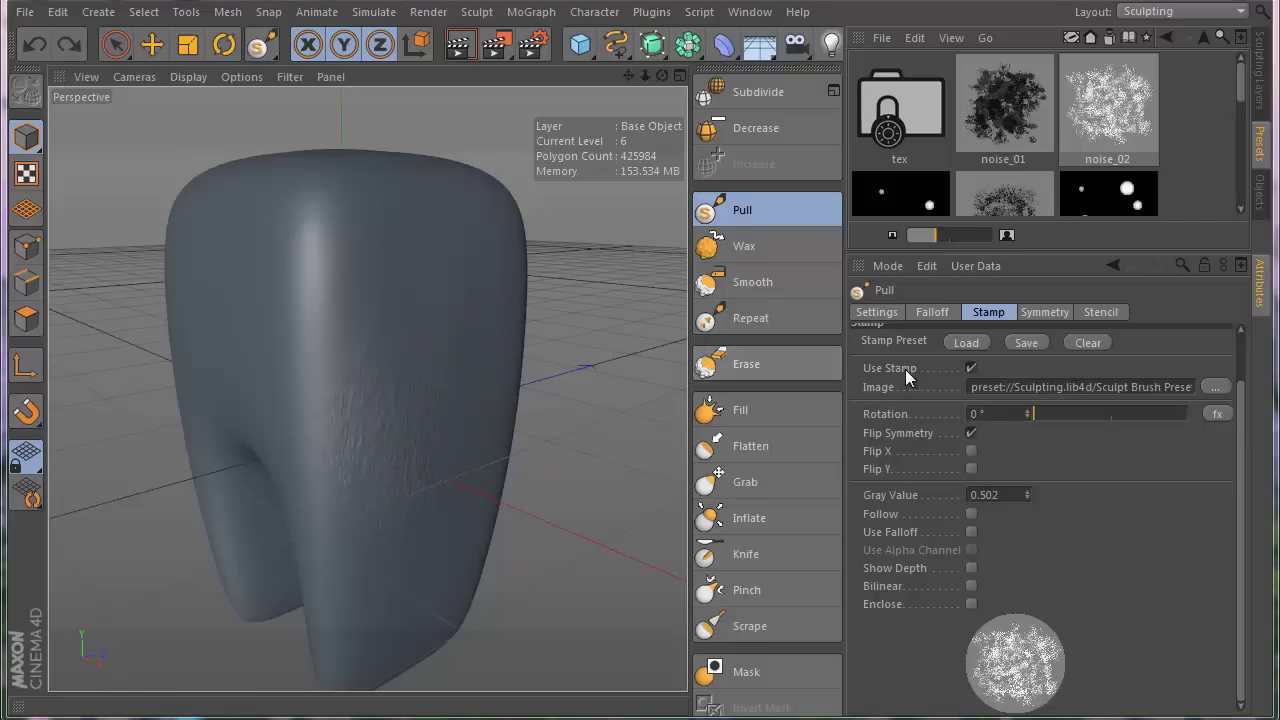
{"action": "left_click", "coordinate": [971, 368]}
Raise brush pressure to 62.4% and test strokes on the upper front, undoing the last one
{"action": "left_click", "coordinate": [870, 313]}
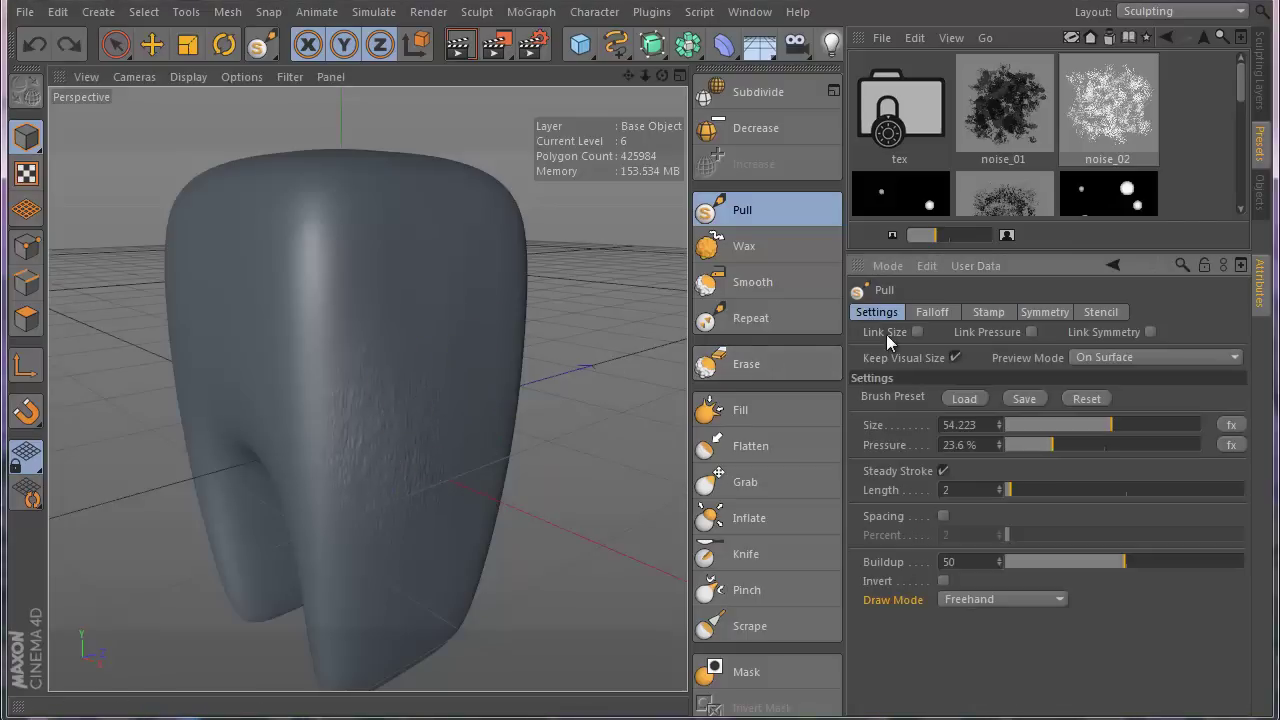
{"action": "left_click_drag", "start_coordinate": [1057, 446], "coordinate": [1129, 446]}
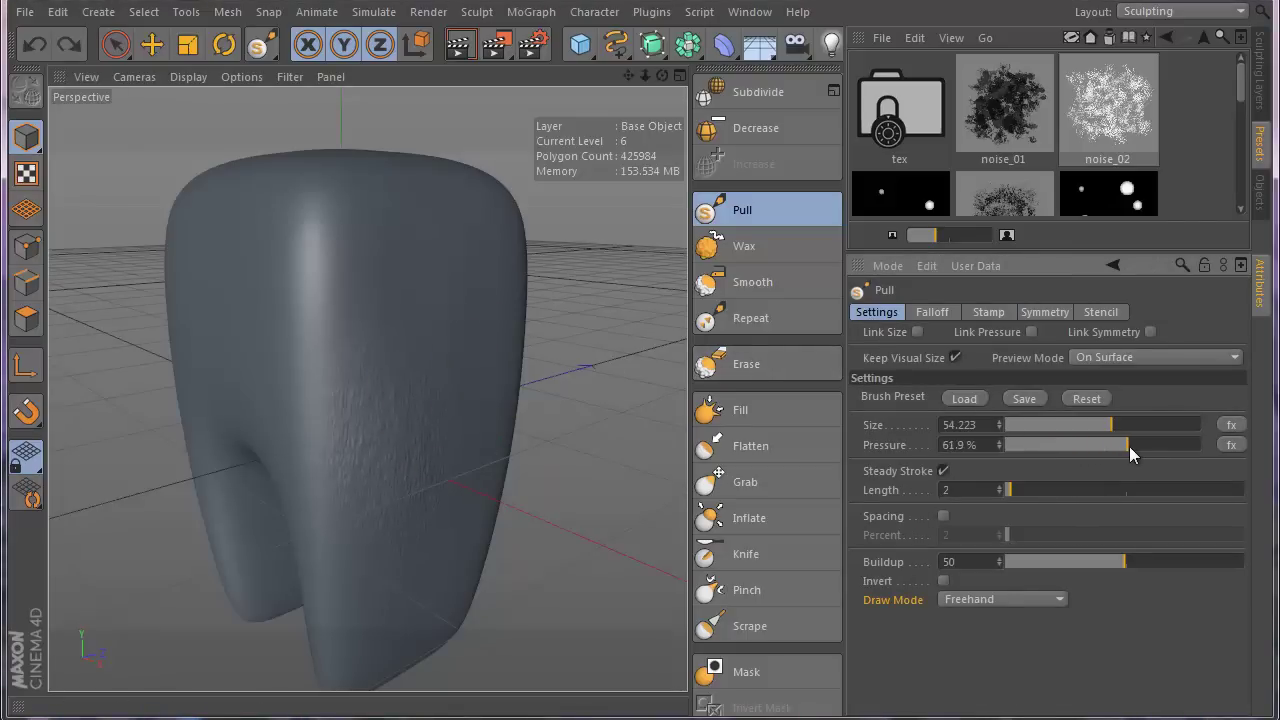
{"action": "left_click_drag", "start_coordinate": [443, 255], "coordinate": [437, 260]}
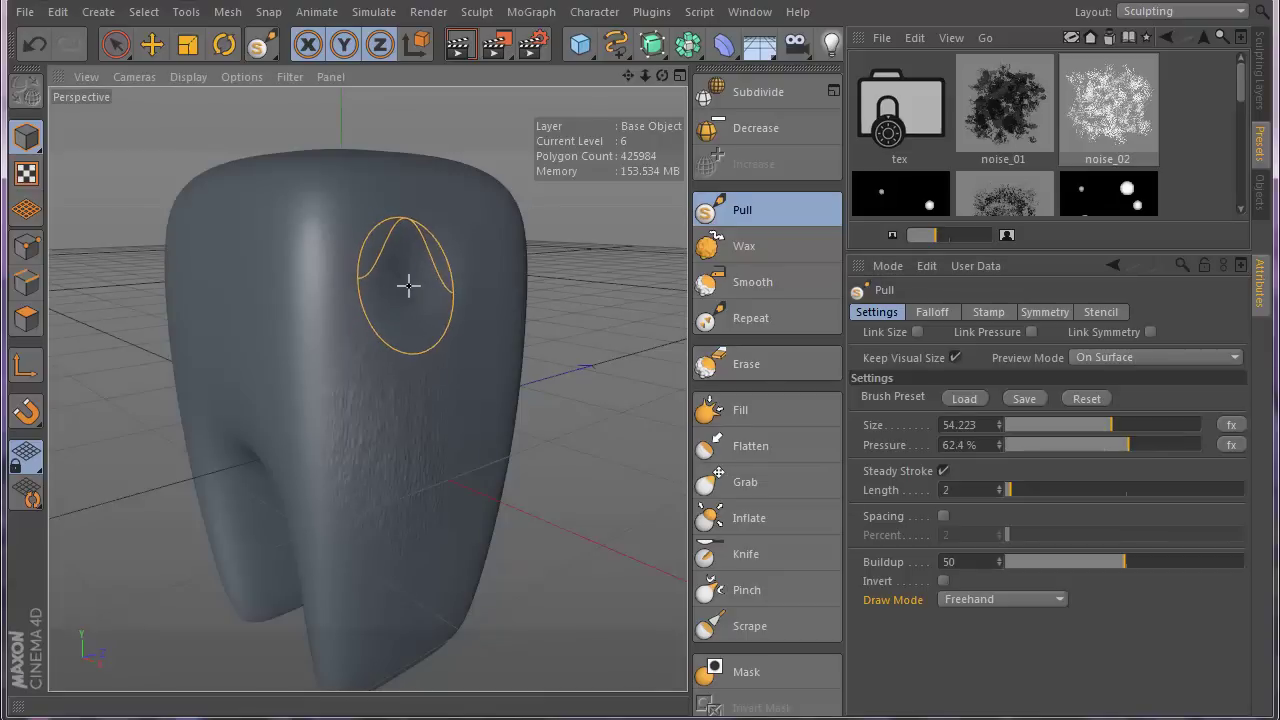
{"action": "left_click_drag", "start_coordinate": [410, 285], "coordinate": [420, 277]}
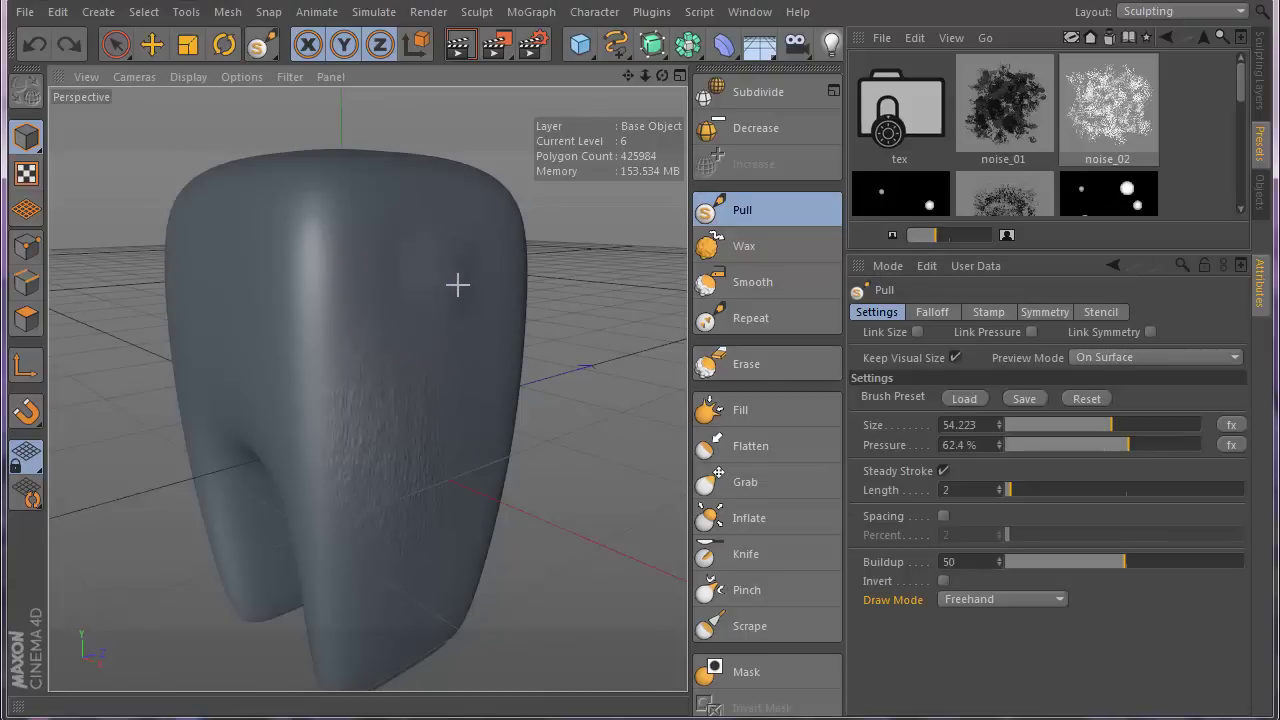
{"action": "key", "text": "ctrl+z"}
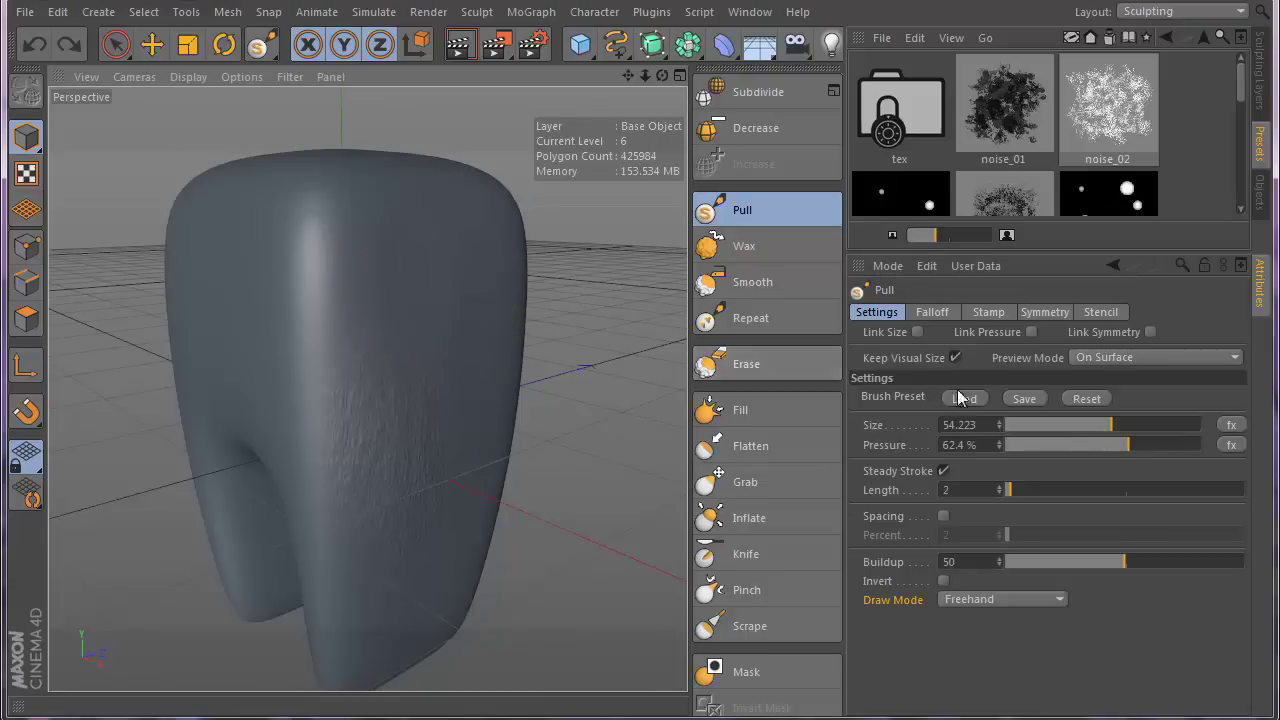
Reduce brush size to 11, draw a thin ridge down the front, then undo it
{"action": "left_click_drag", "start_coordinate": [1111, 425], "coordinate": [1033, 440]}
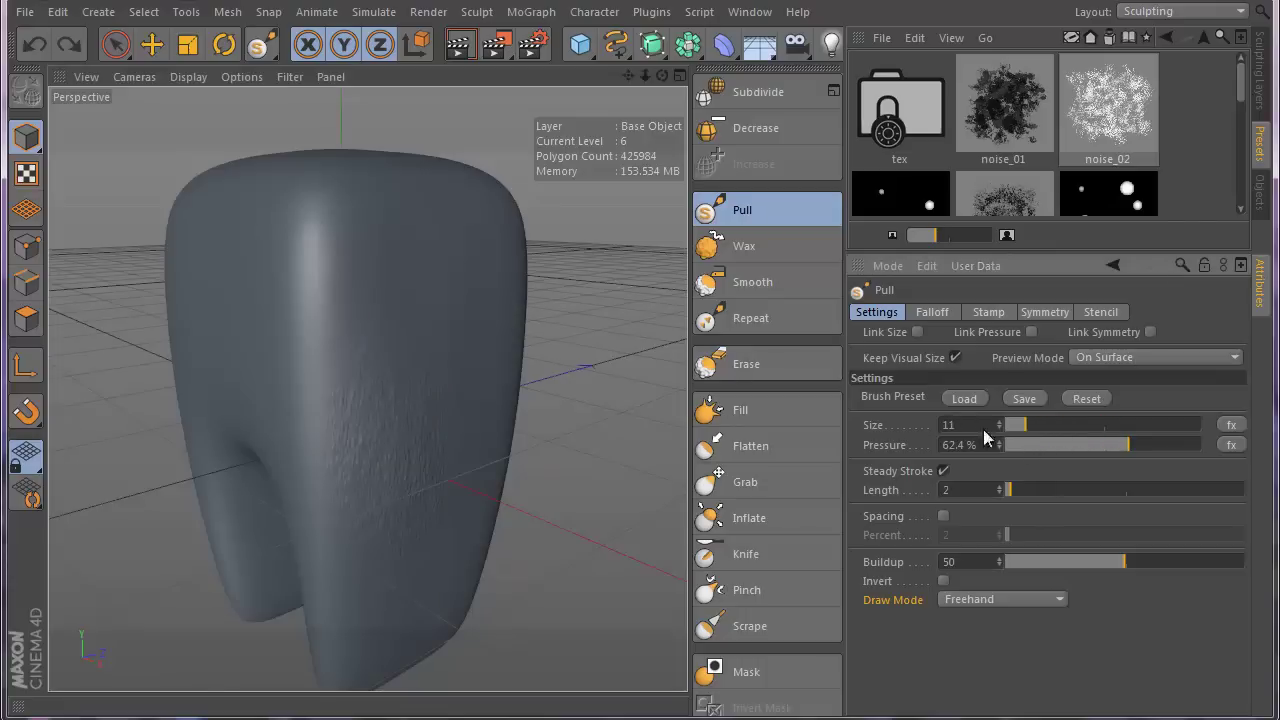
{"action": "left_click_drag", "start_coordinate": [418, 252], "coordinate": [455, 398]}
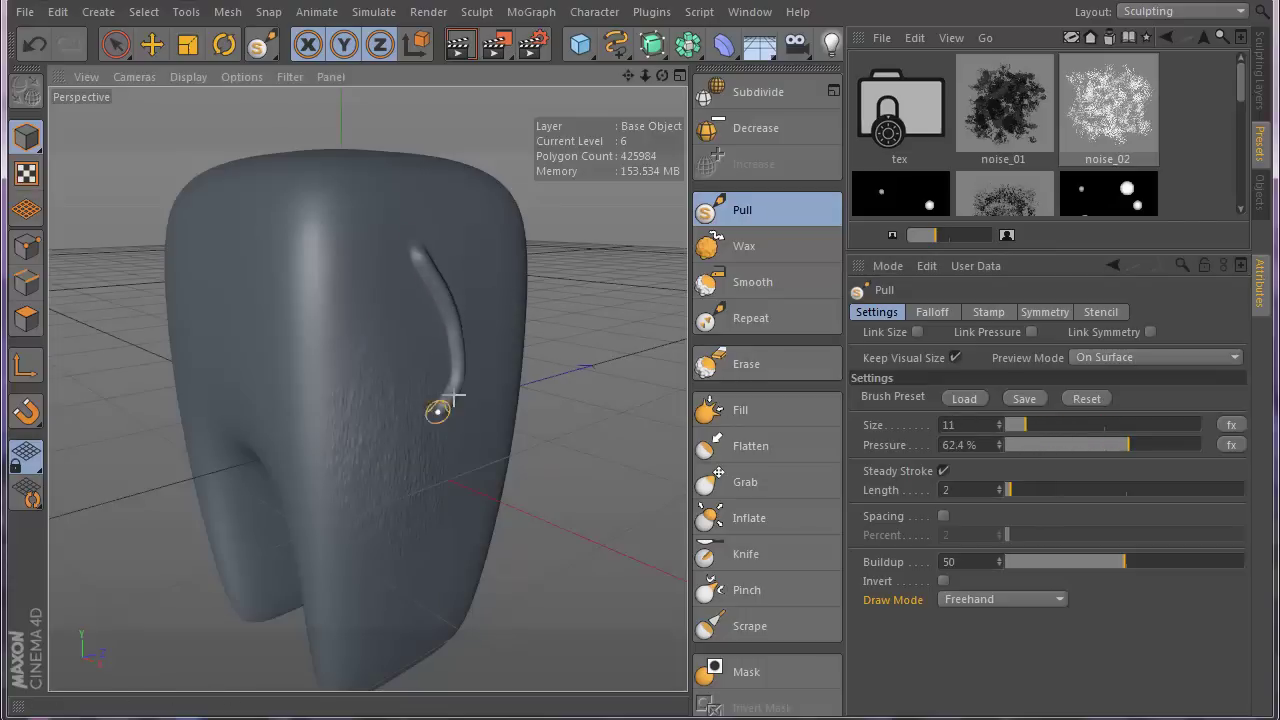
{"action": "key", "text": "ctrl+z"}
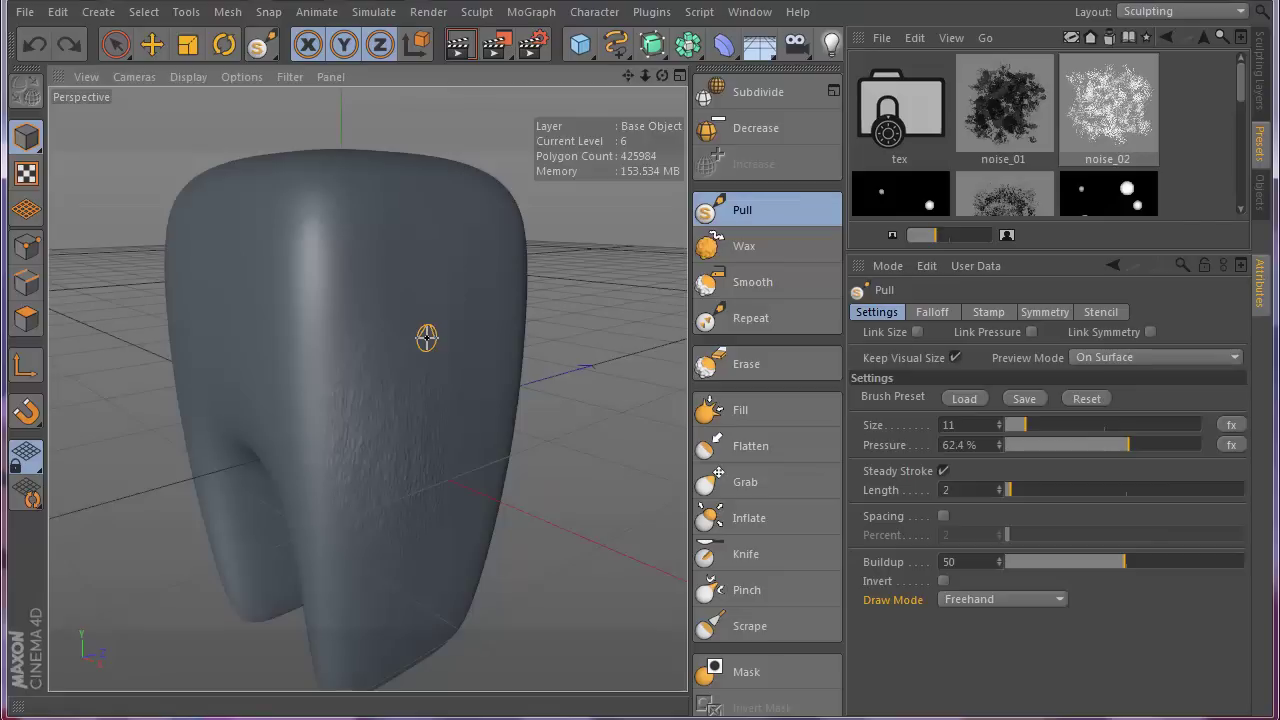
{"action": "key", "text": "v"}
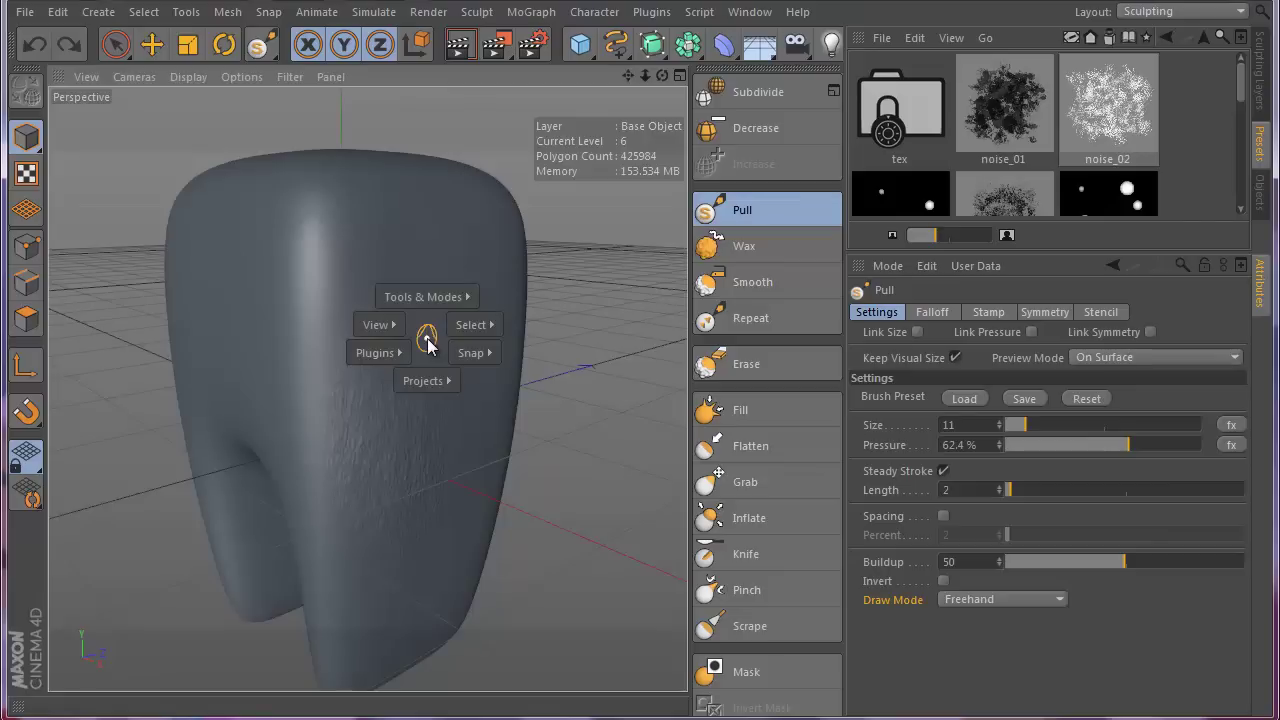